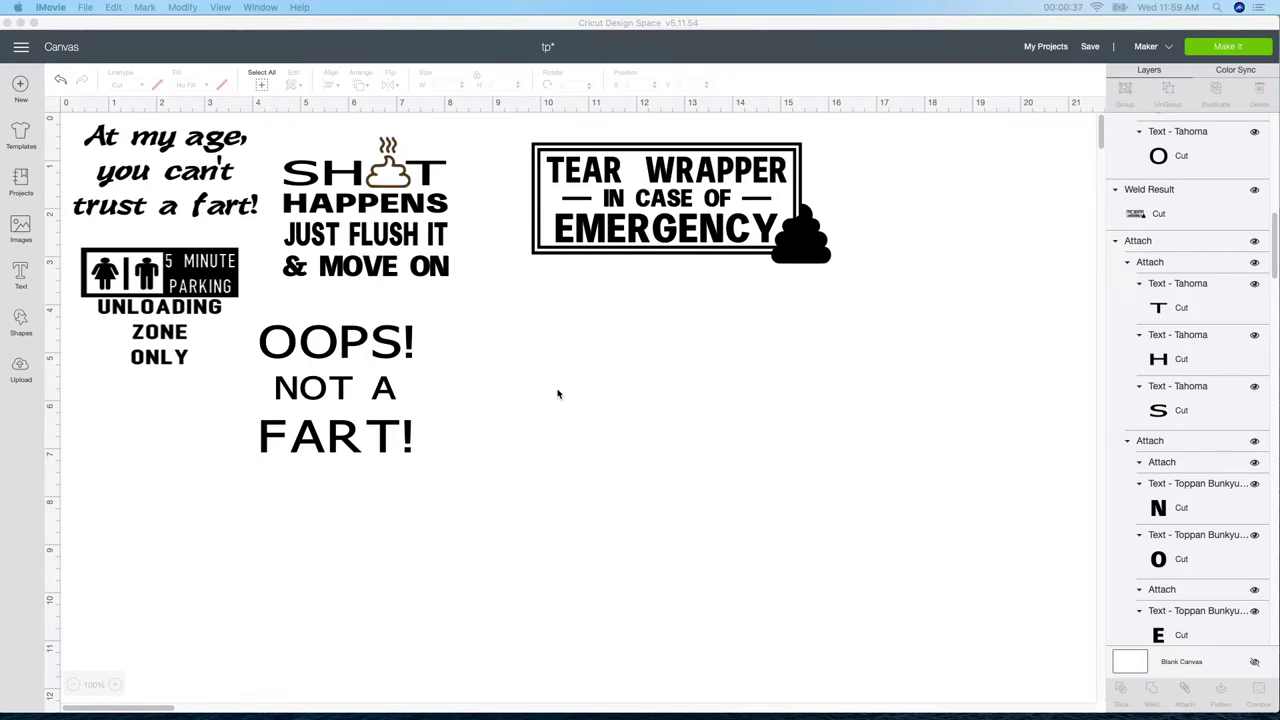
# Select the finished TEAR WRAPPER sign and go to the recently uploaded images
pyautogui.click(713, 205)
pyautogui.click(720, 207)
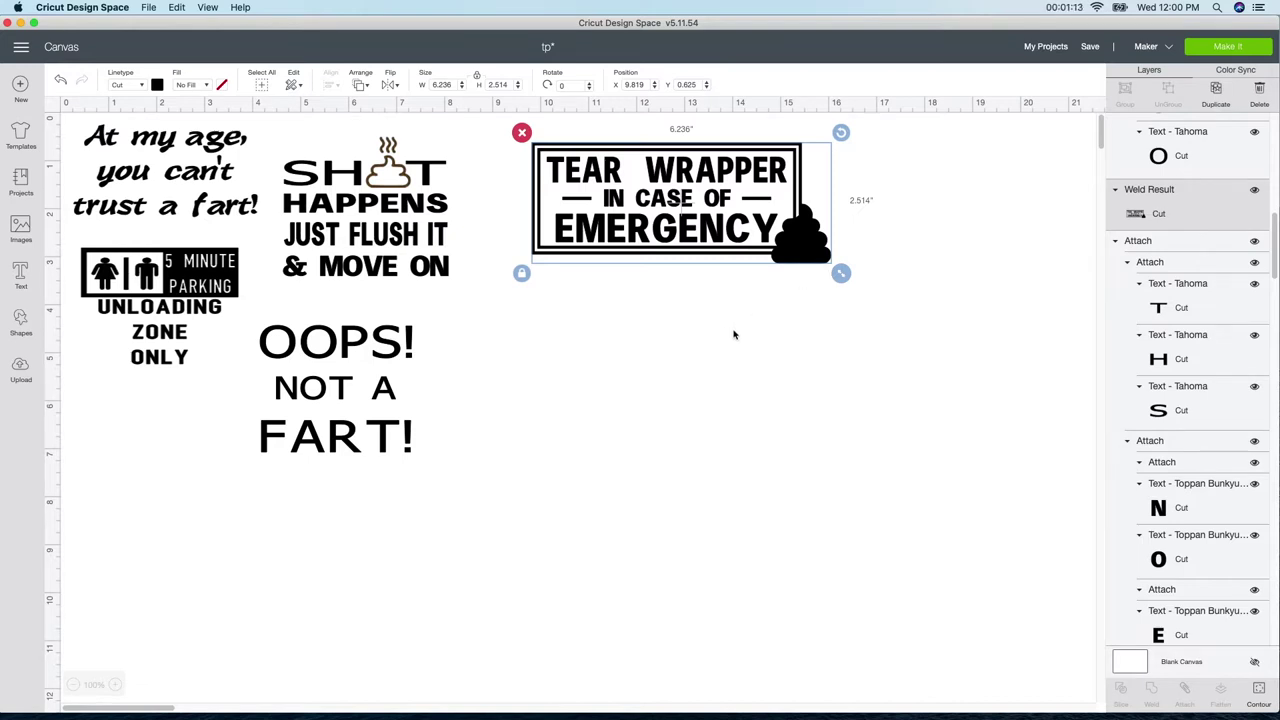
pyautogui.click(22, 370)
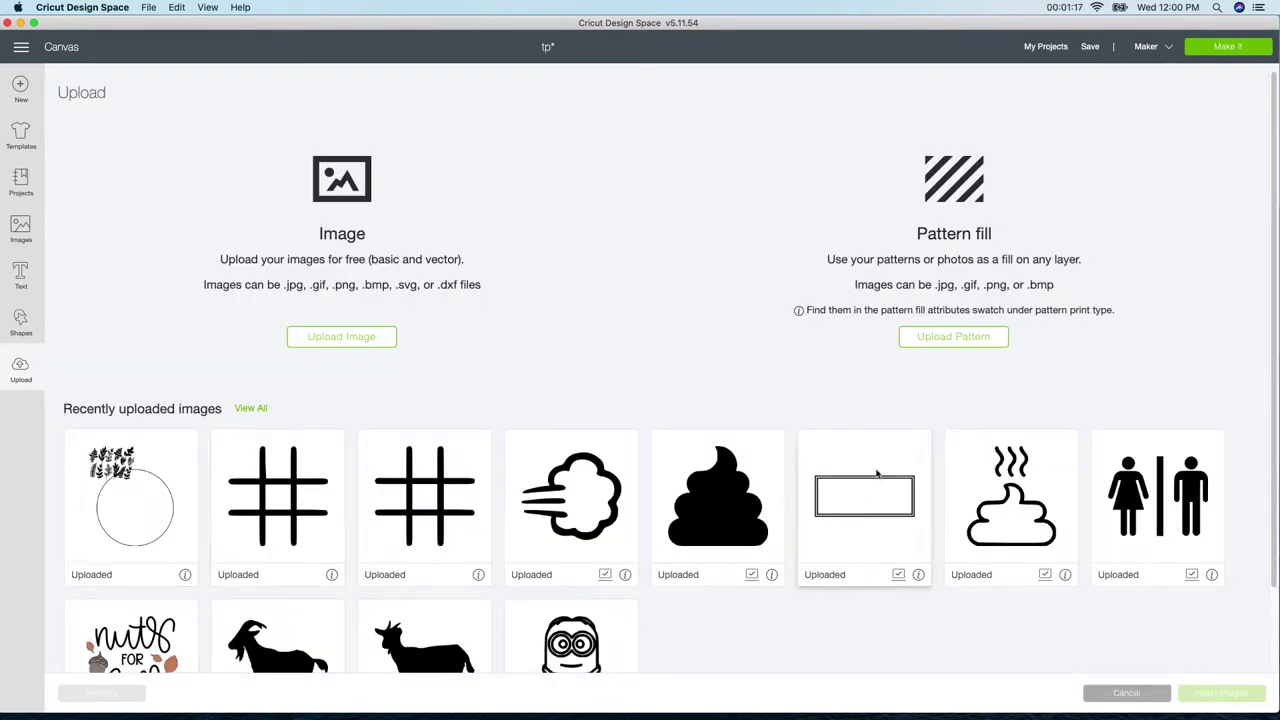
# Insert the uploaded double-rectangle outline image onto the canvas
pyautogui.click(877, 486)
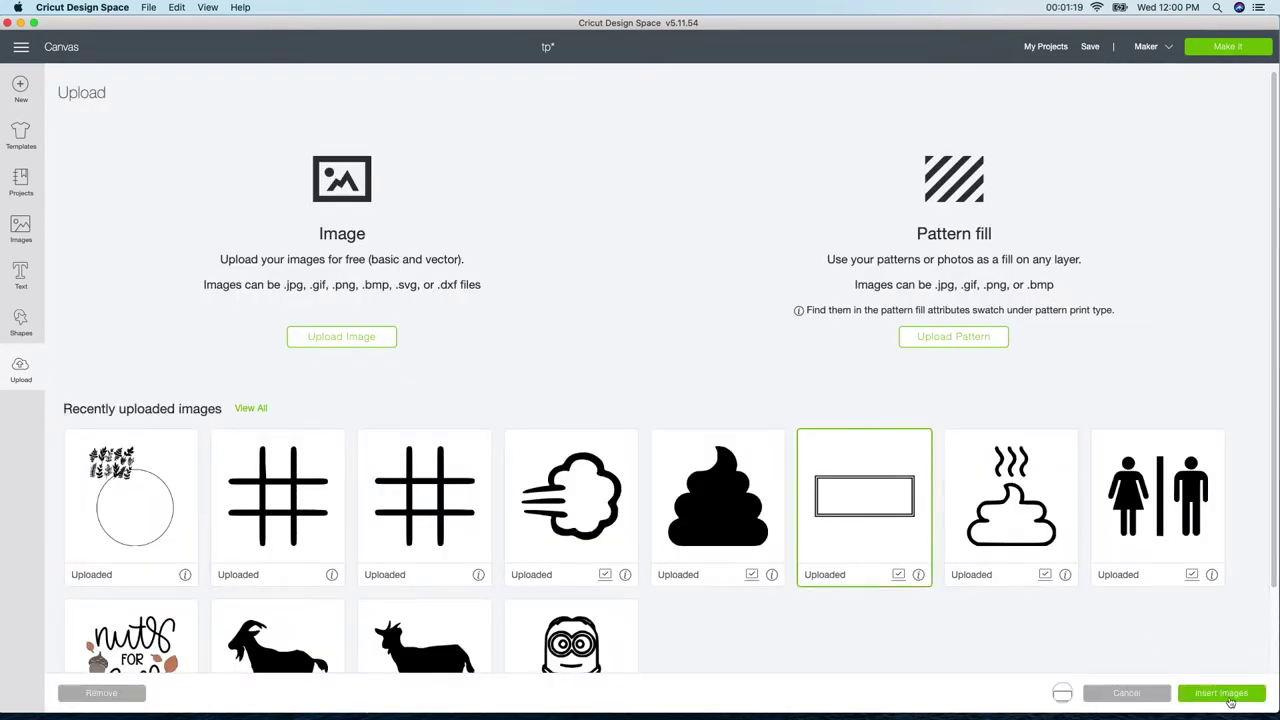
pyautogui.click(1228, 697)
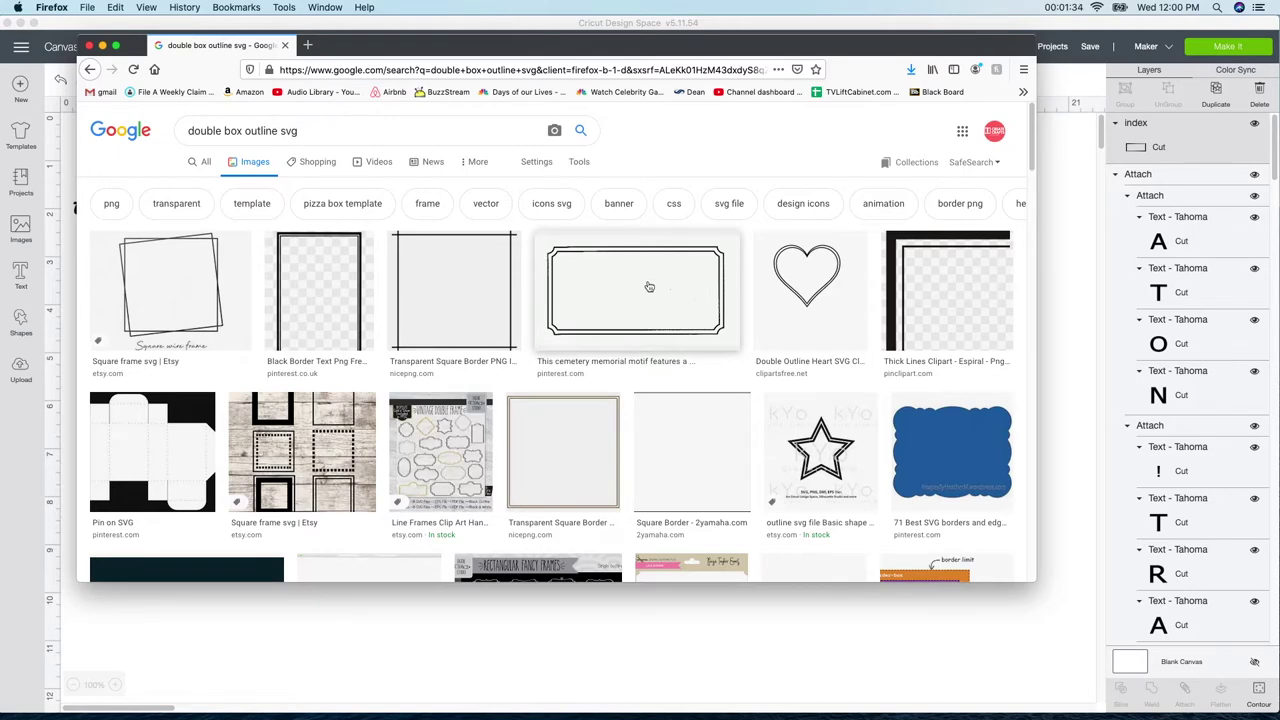
# Browse the 'double box outline svg' image results and open the double-border rectangle's context menu
pyautogui.scroll(-5, 512, 345)
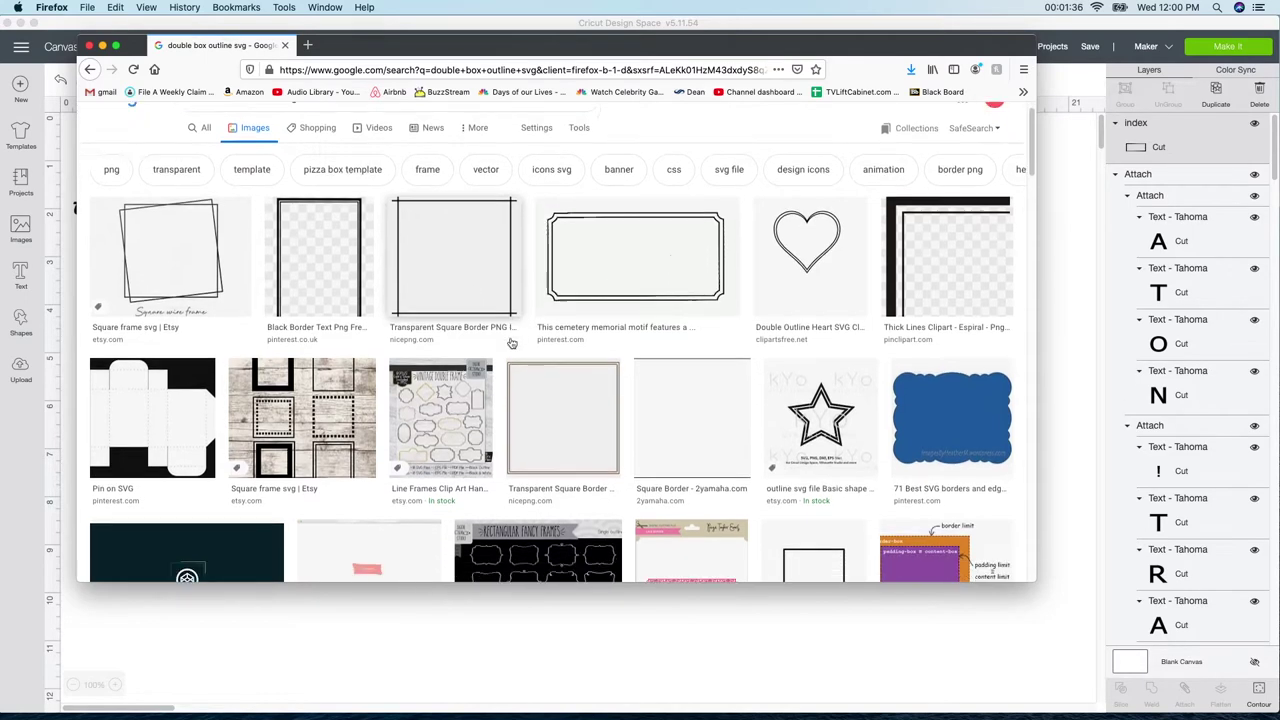
pyautogui.scroll(-6, 521, 356)
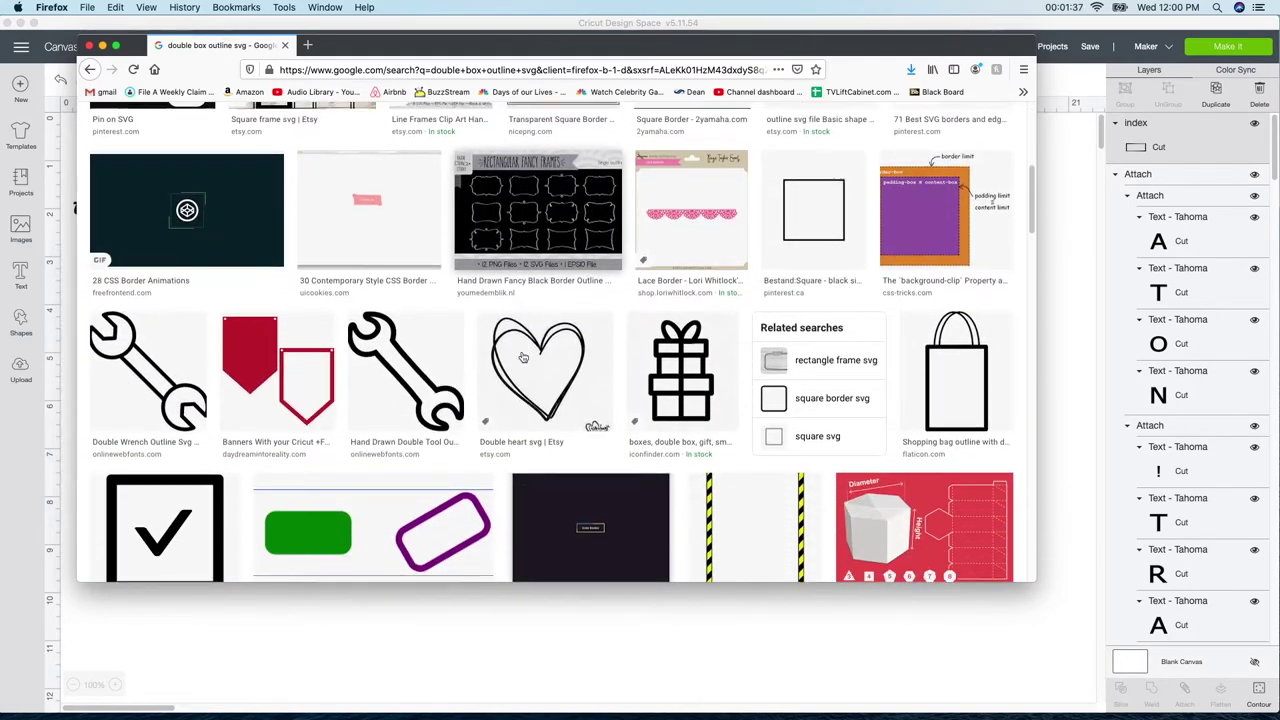
pyautogui.scroll(-4, 704, 350)
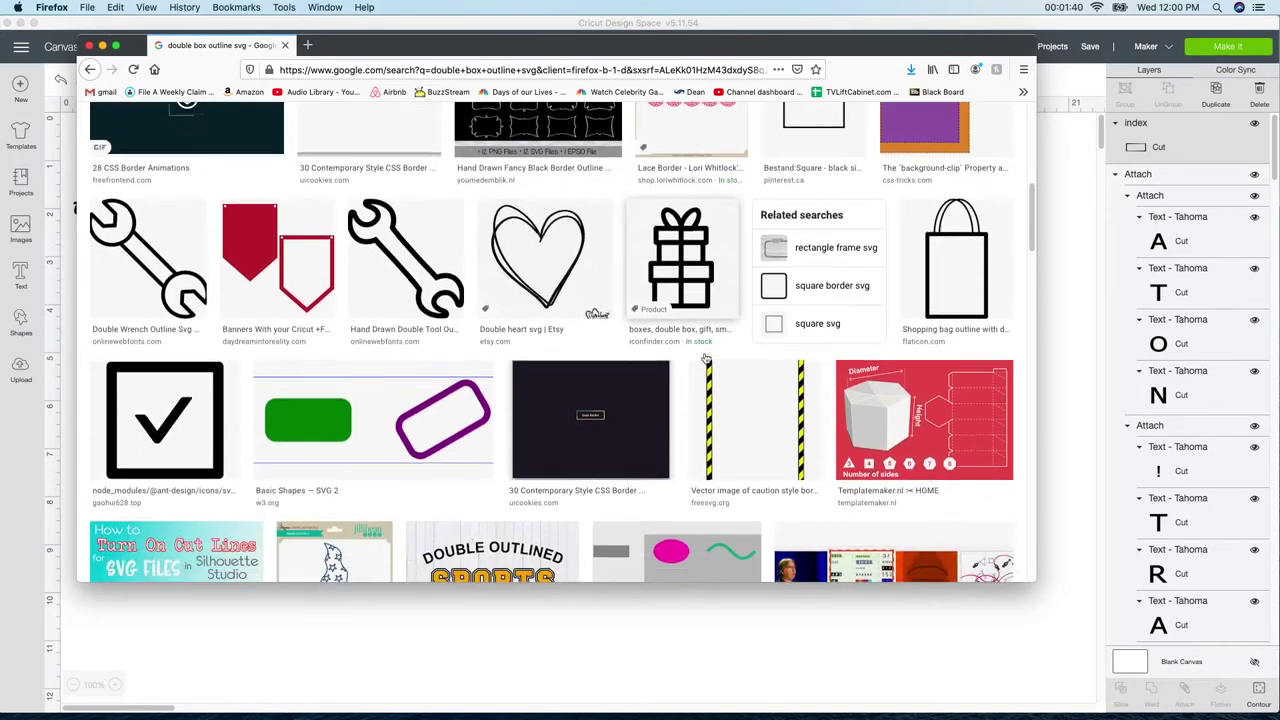
pyautogui.scroll(15, 695, 318)
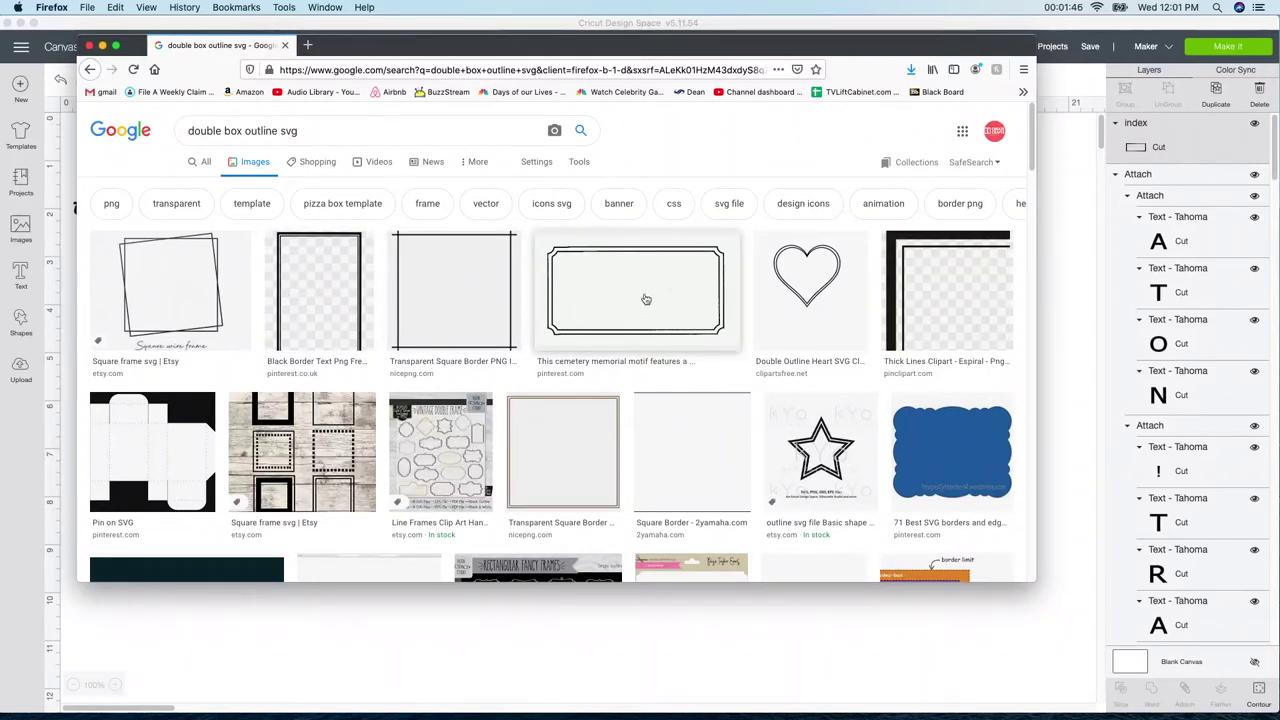
pyautogui.rightClick(641, 288)
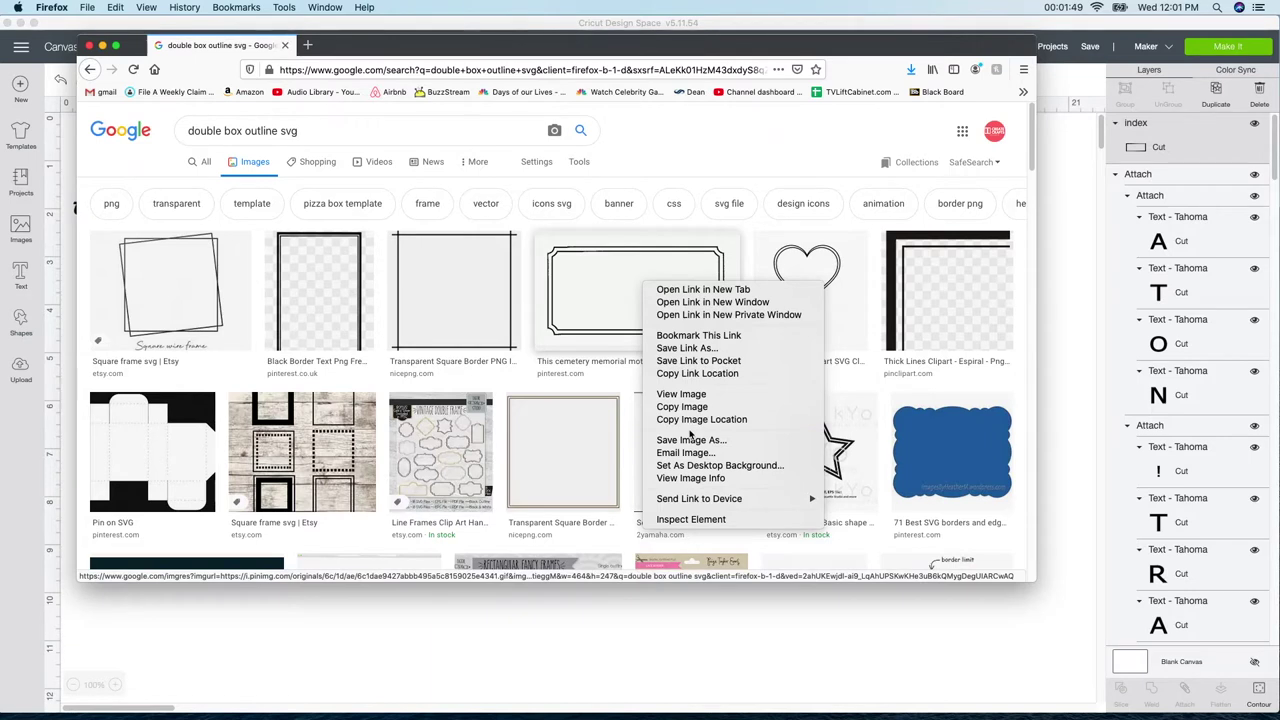
# Move the double-rectangle frame below the sign and scale it to 10.333 × 4.269 in
pyautogui.click(90, 46)
pyautogui.click(335, 268)
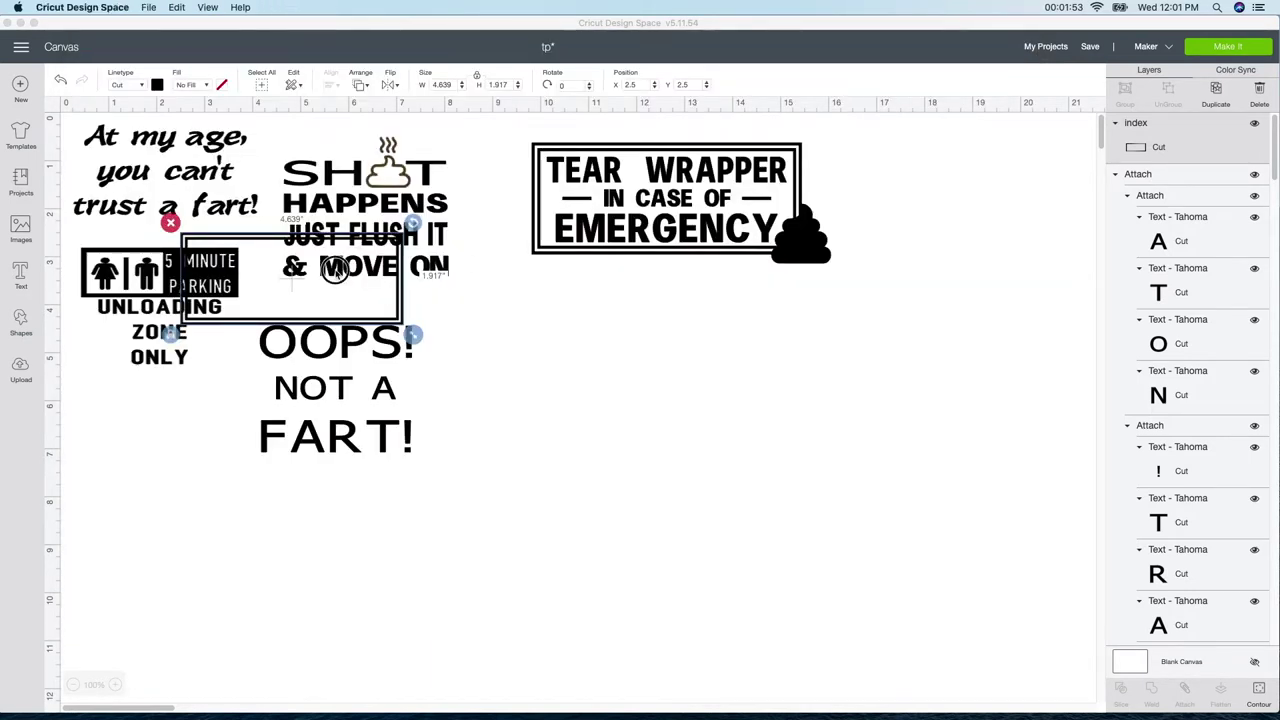
pyautogui.moveTo(340, 278); pyautogui.dragTo(670, 373)
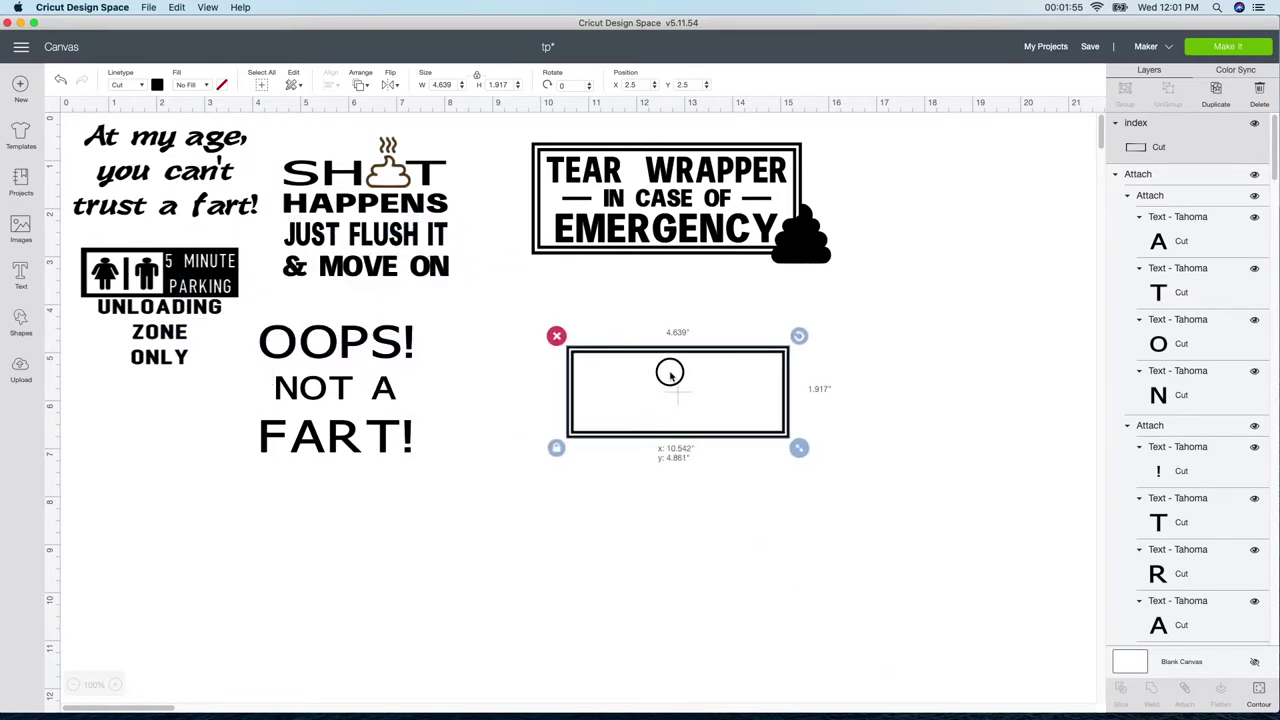
pyautogui.moveTo(800, 449); pyautogui.dragTo(1072, 602)
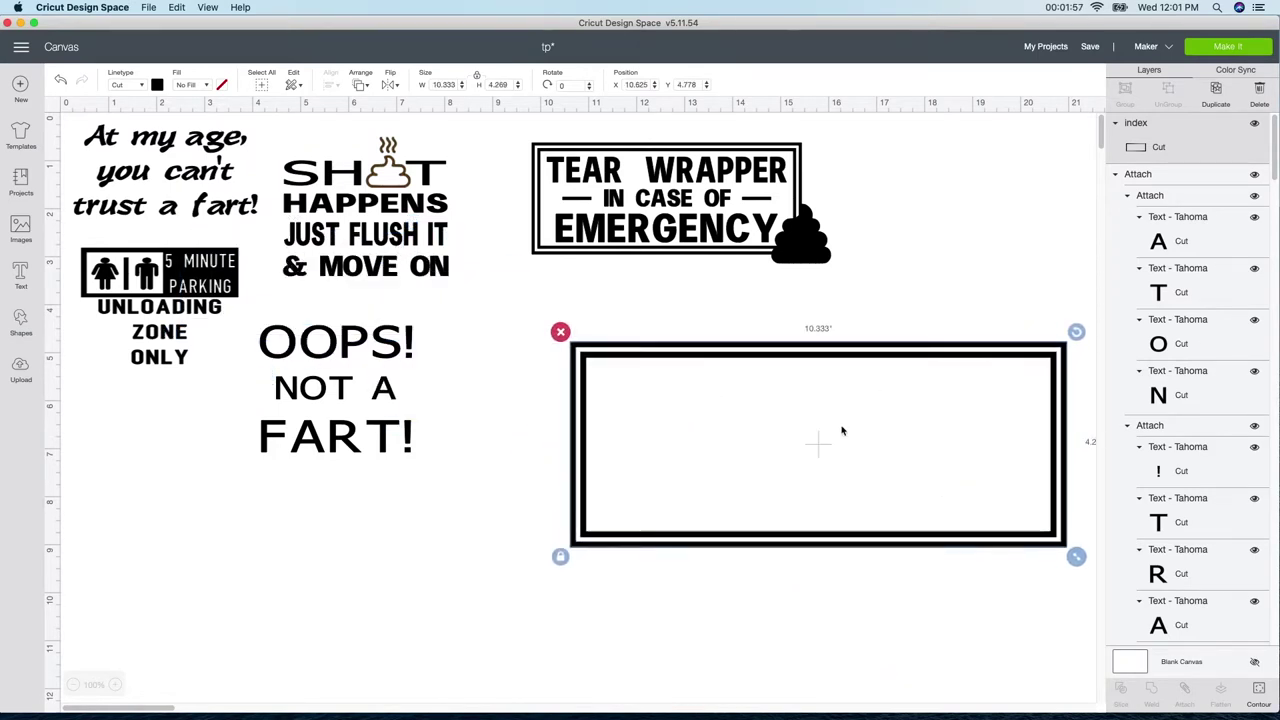
pyautogui.moveTo(834, 423); pyautogui.dragTo(730, 382)
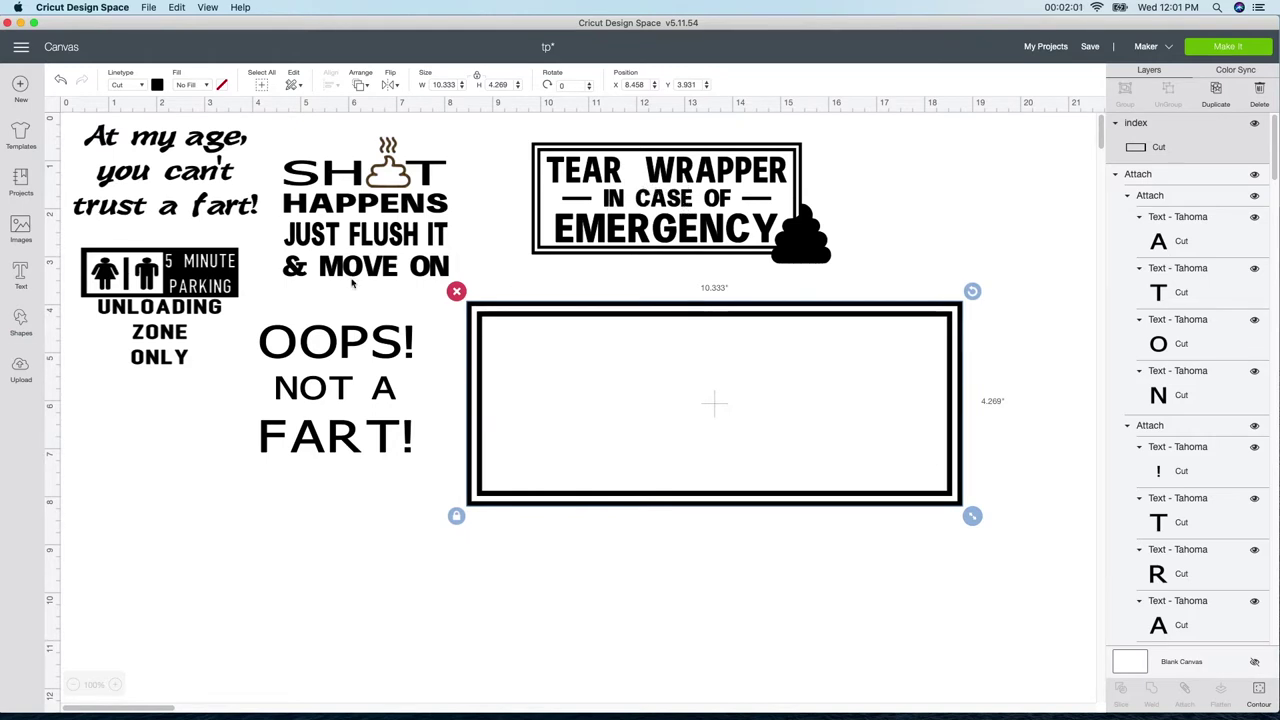
# Add 'TEAR WRAPPER' text and place it across the top of the frame
pyautogui.click(20, 285)
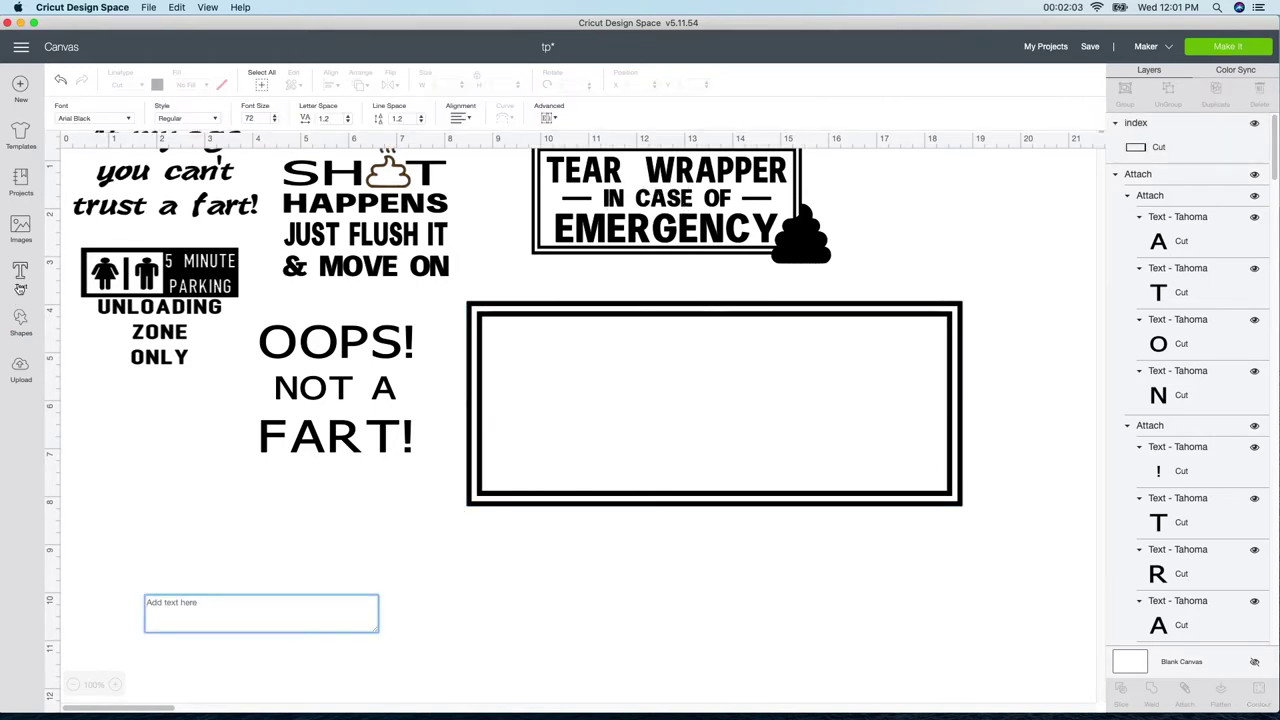
pyautogui.write('TE')
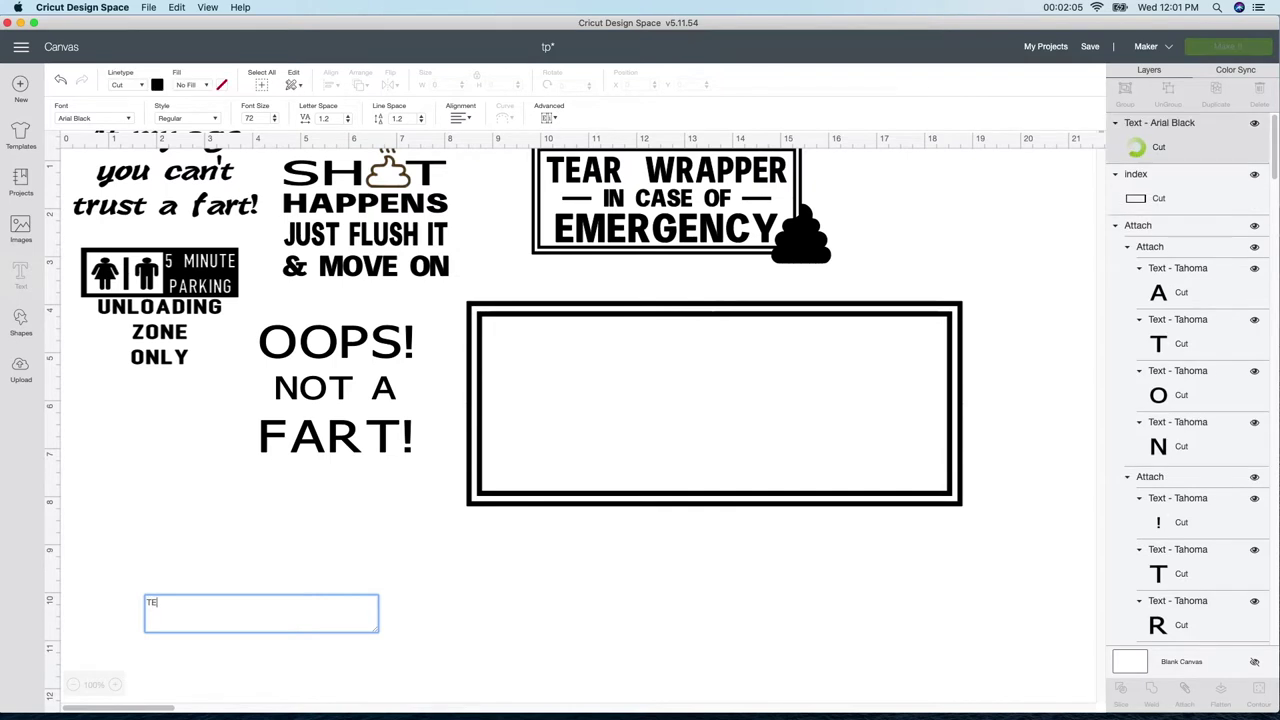
pyautogui.write('AR WRAPPE')
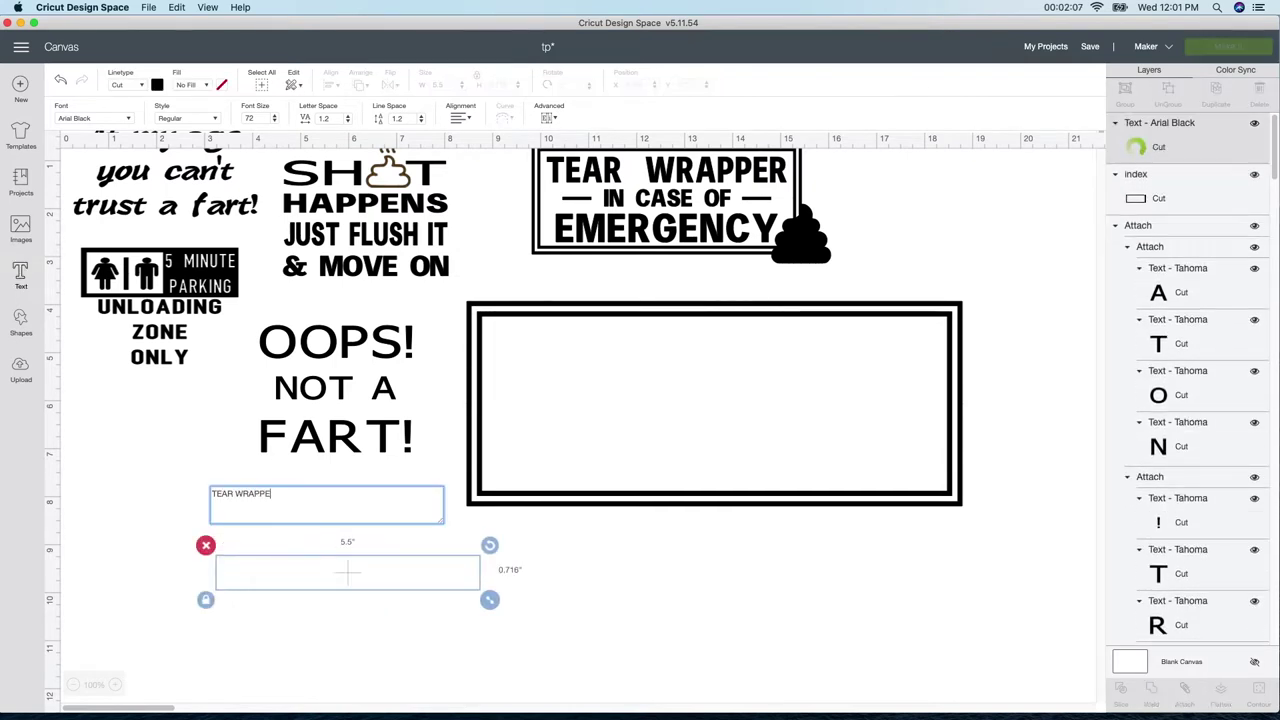
pyautogui.write('R')
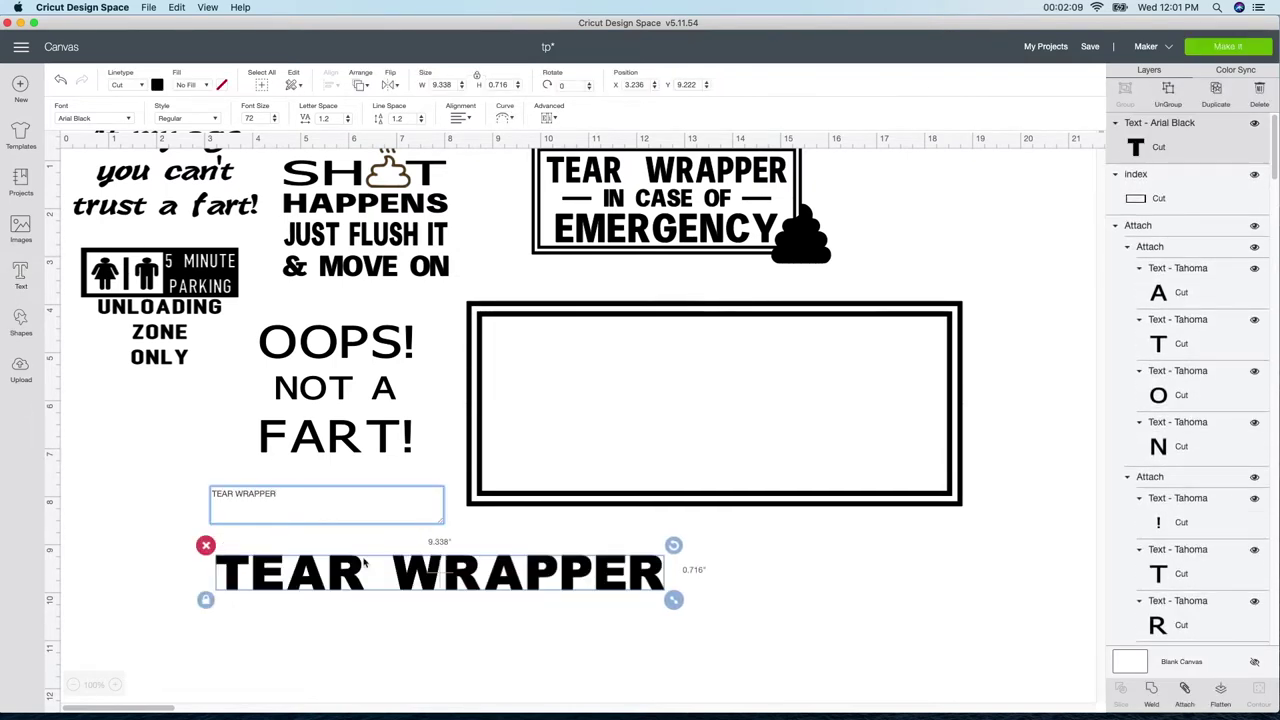
pyautogui.moveTo(365, 565); pyautogui.dragTo(789, 327)
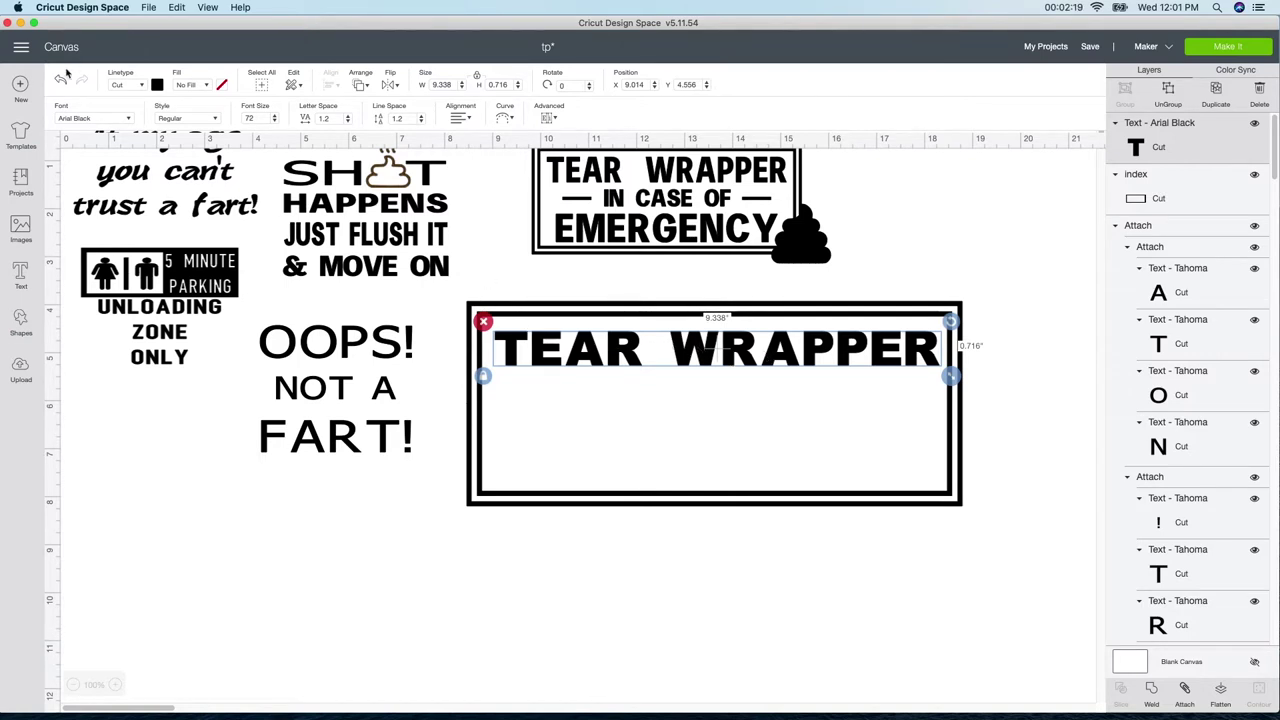
pyautogui.click(90, 118)
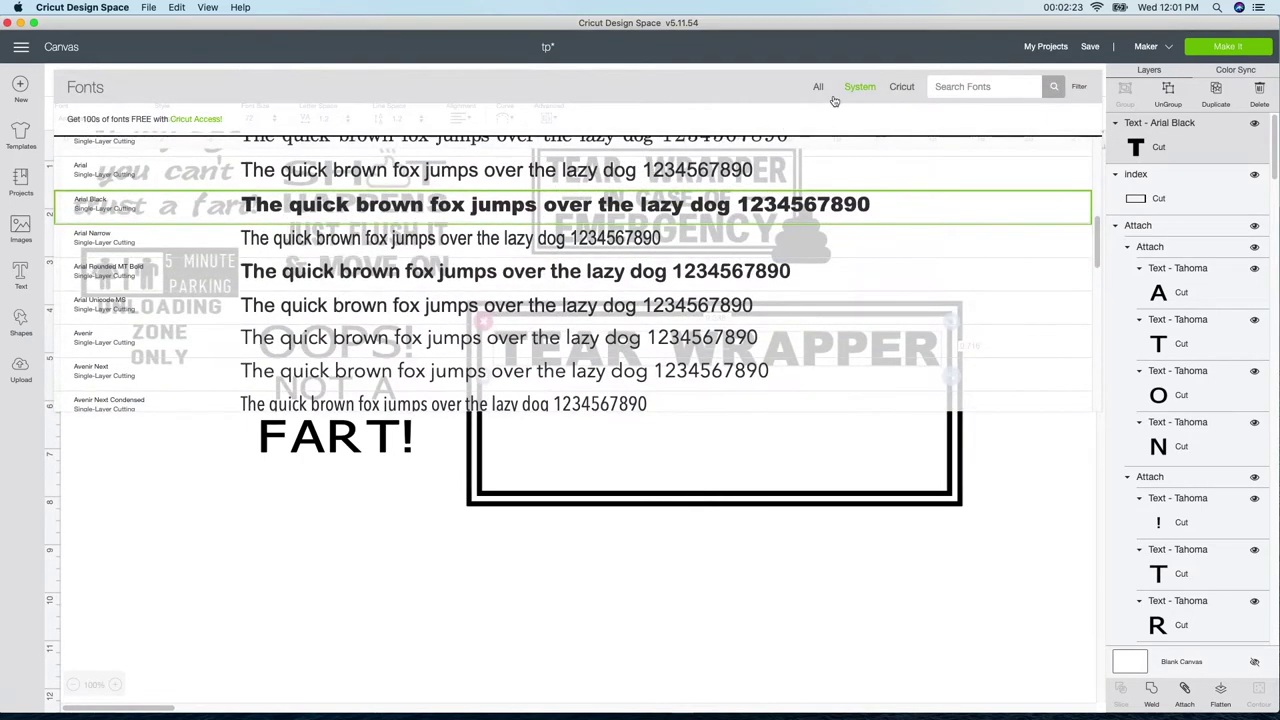
pyautogui.click(855, 91)
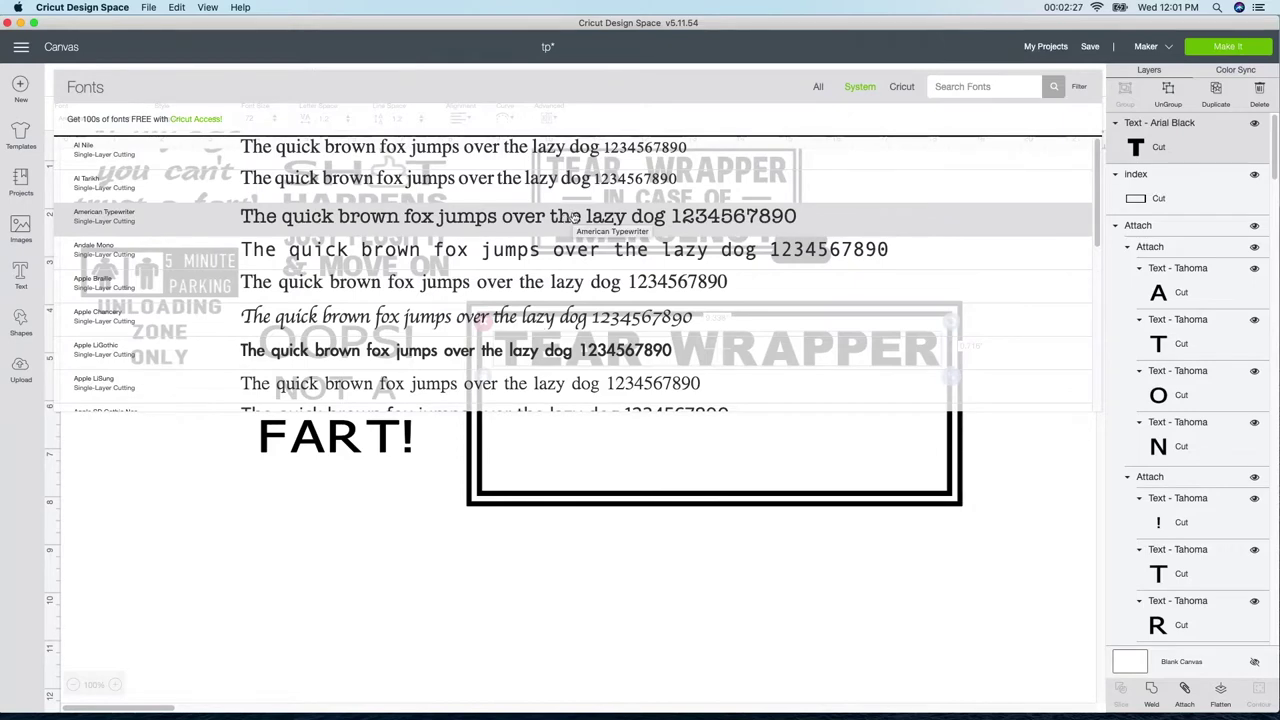
pyautogui.click(818, 86)
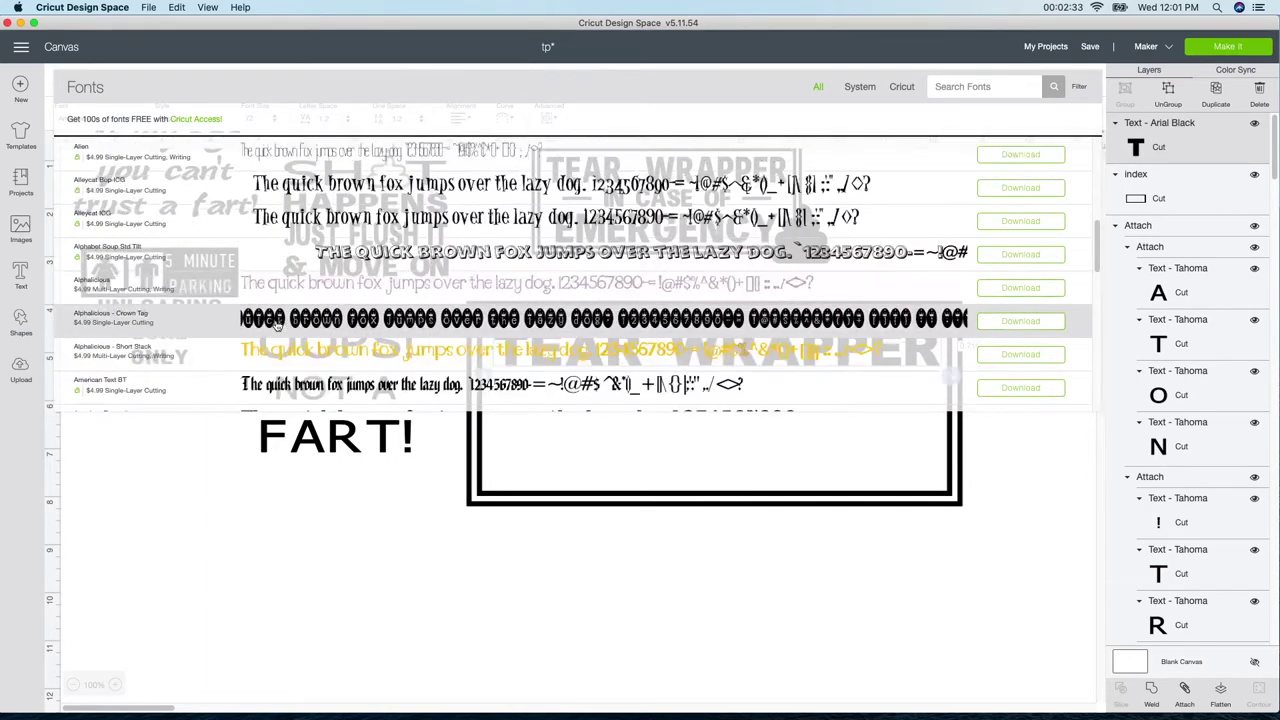
pyautogui.click(866, 88)
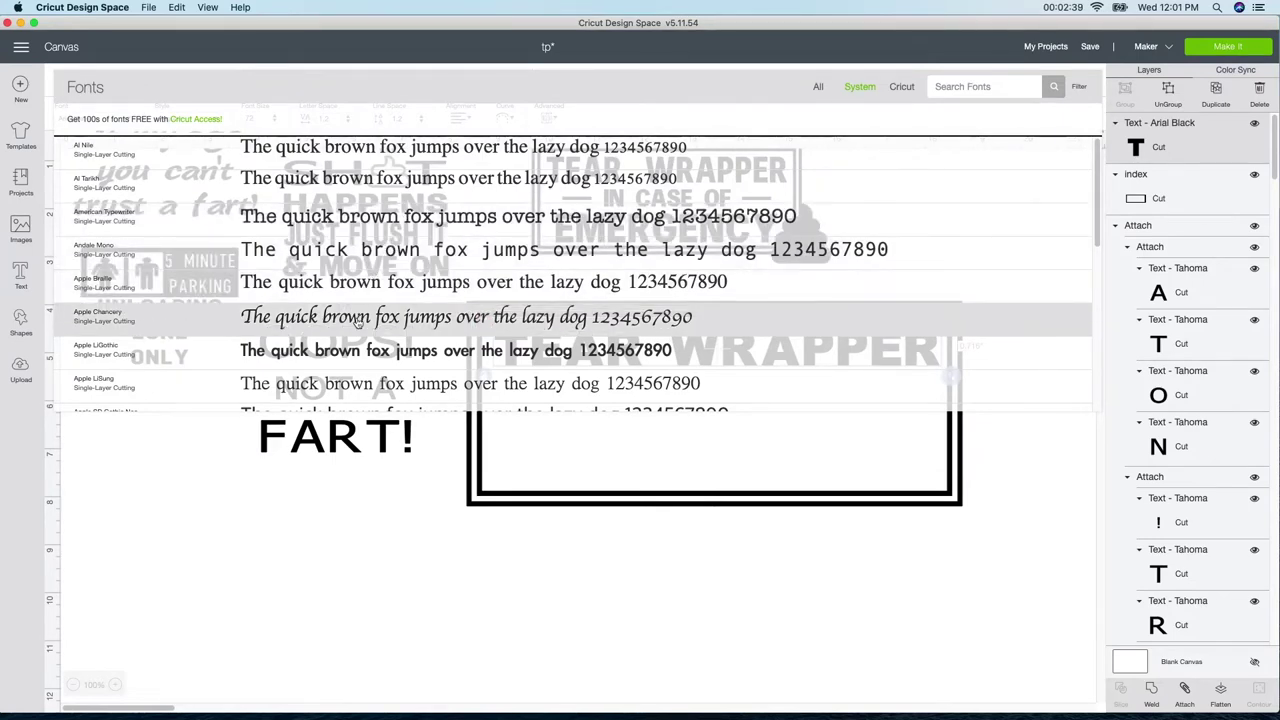
pyautogui.scroll(-4, 375, 318)
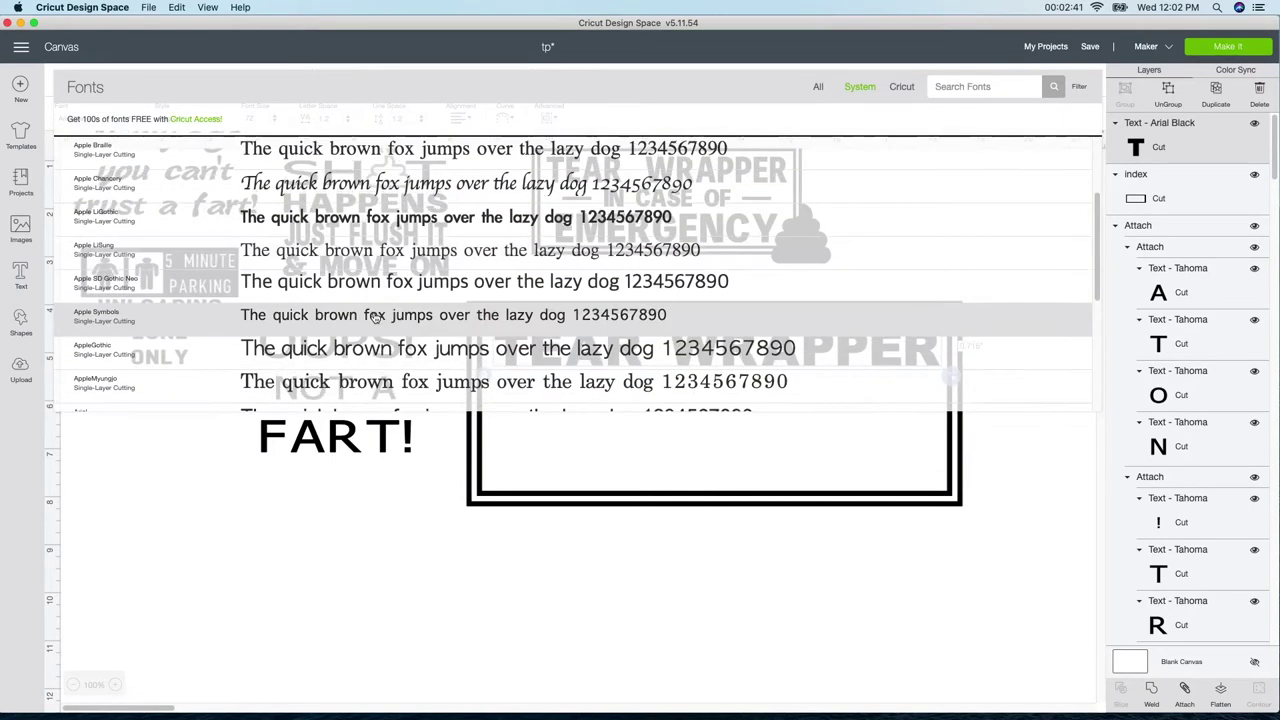
pyautogui.scroll(-2, 440, 302)
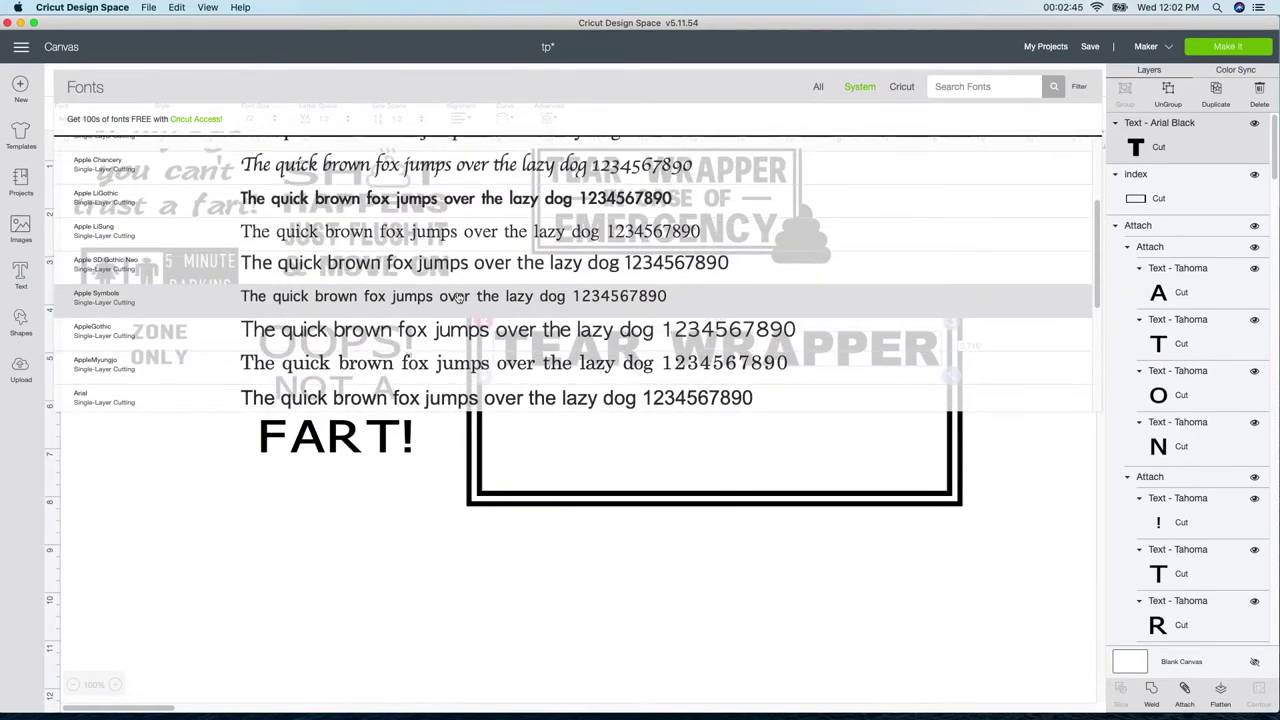
pyautogui.click(380, 545)
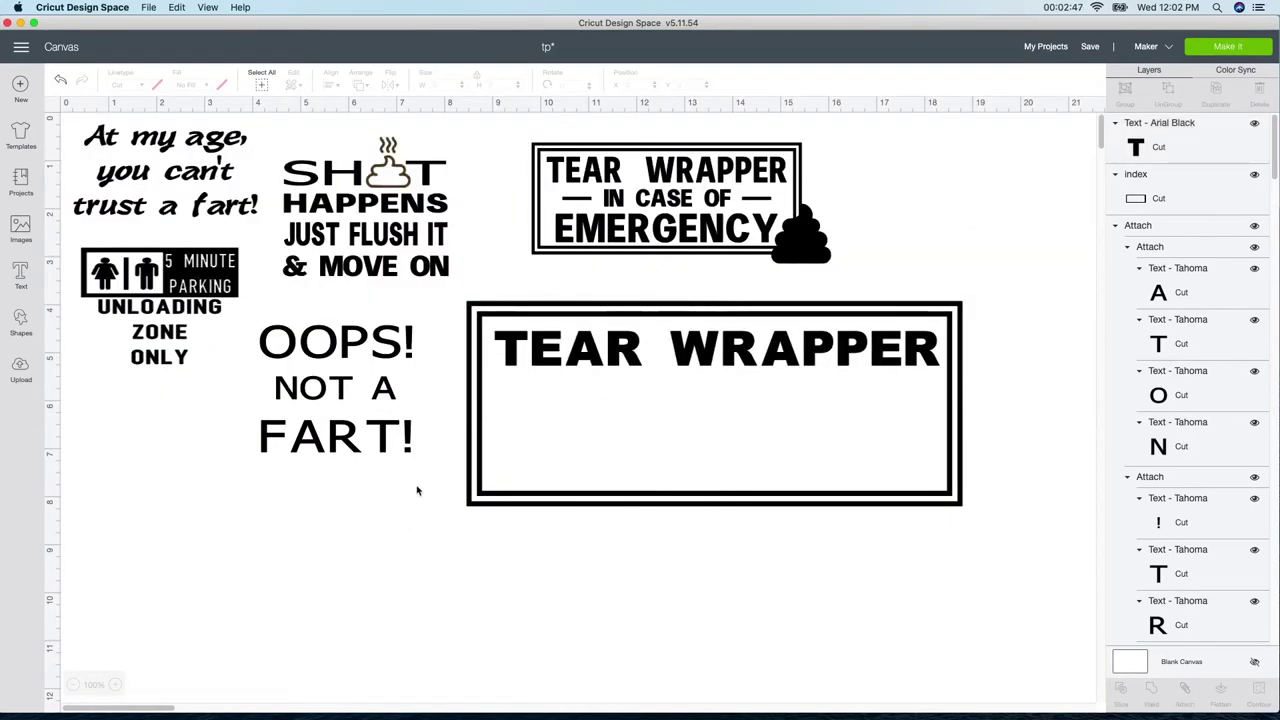
# Add 'IN CASE OF' text and place it under TEAR WRAPPER inside the frame
pyautogui.click(603, 372)
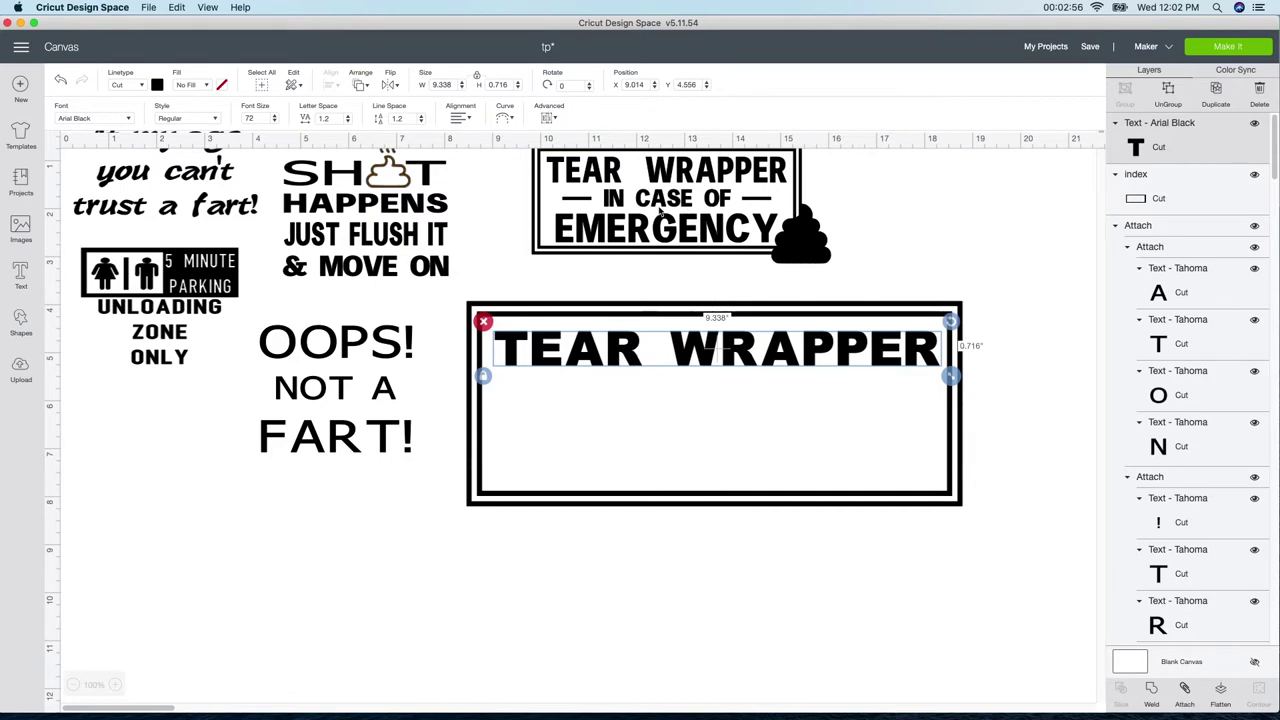
pyautogui.click(25, 295)
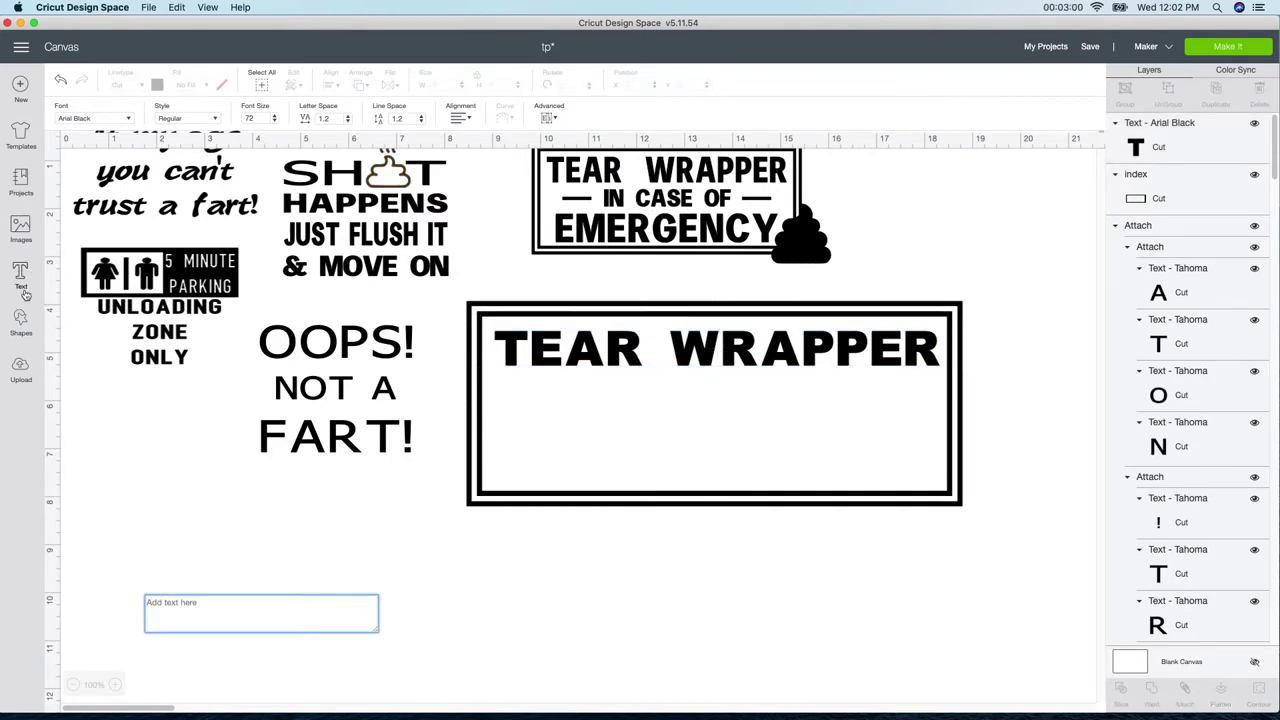
pyautogui.write('IN CASE OF')
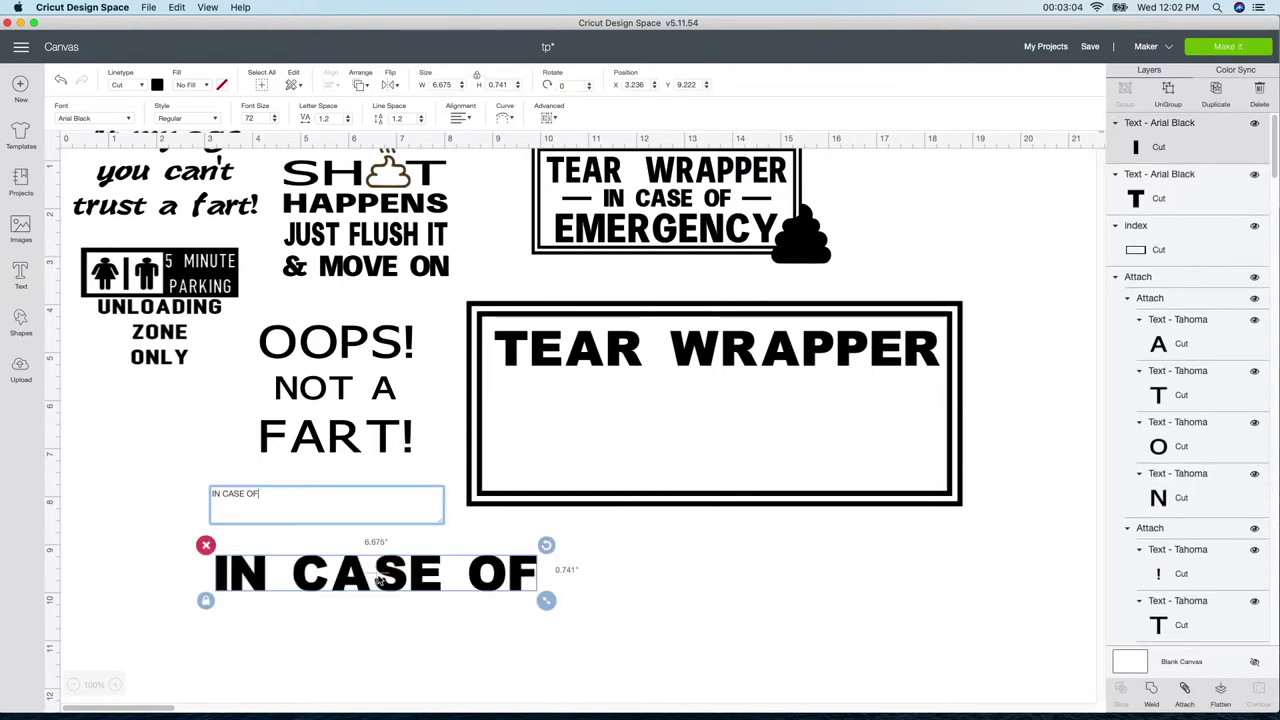
pyautogui.moveTo(380, 580); pyautogui.dragTo(733, 391)
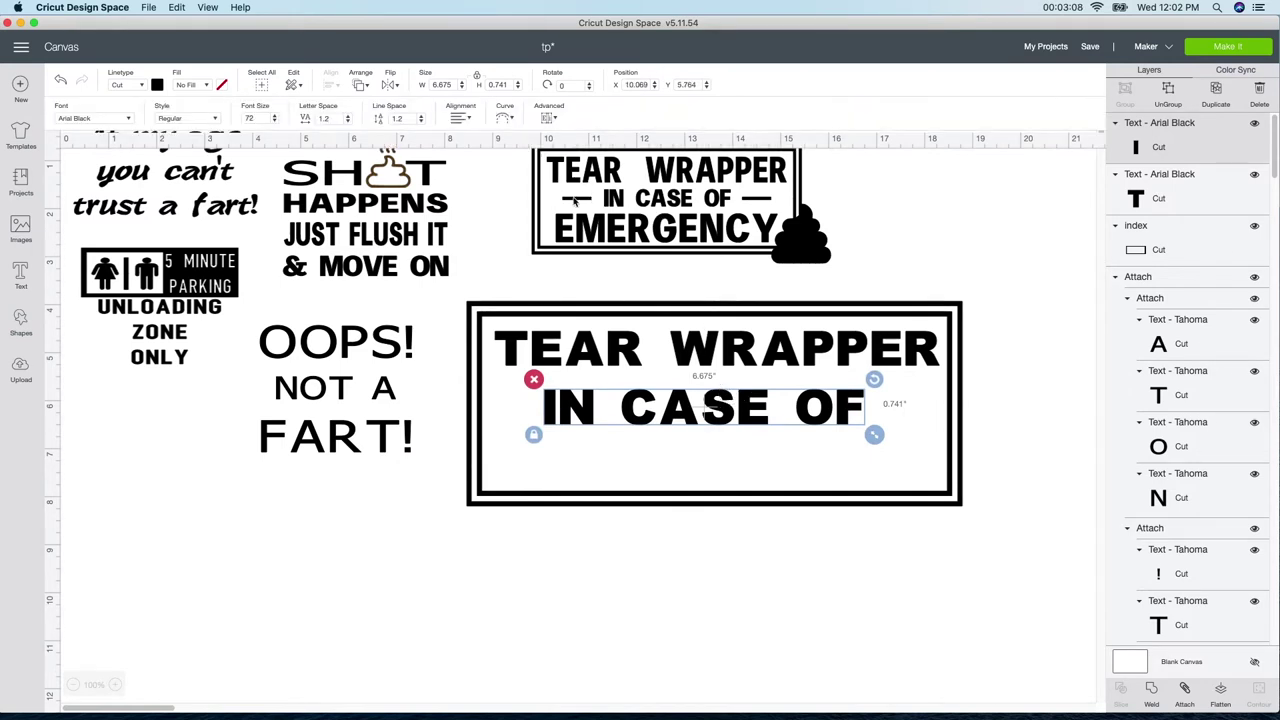
# Add a '---' text box, then delete it
pyautogui.click(22, 276)
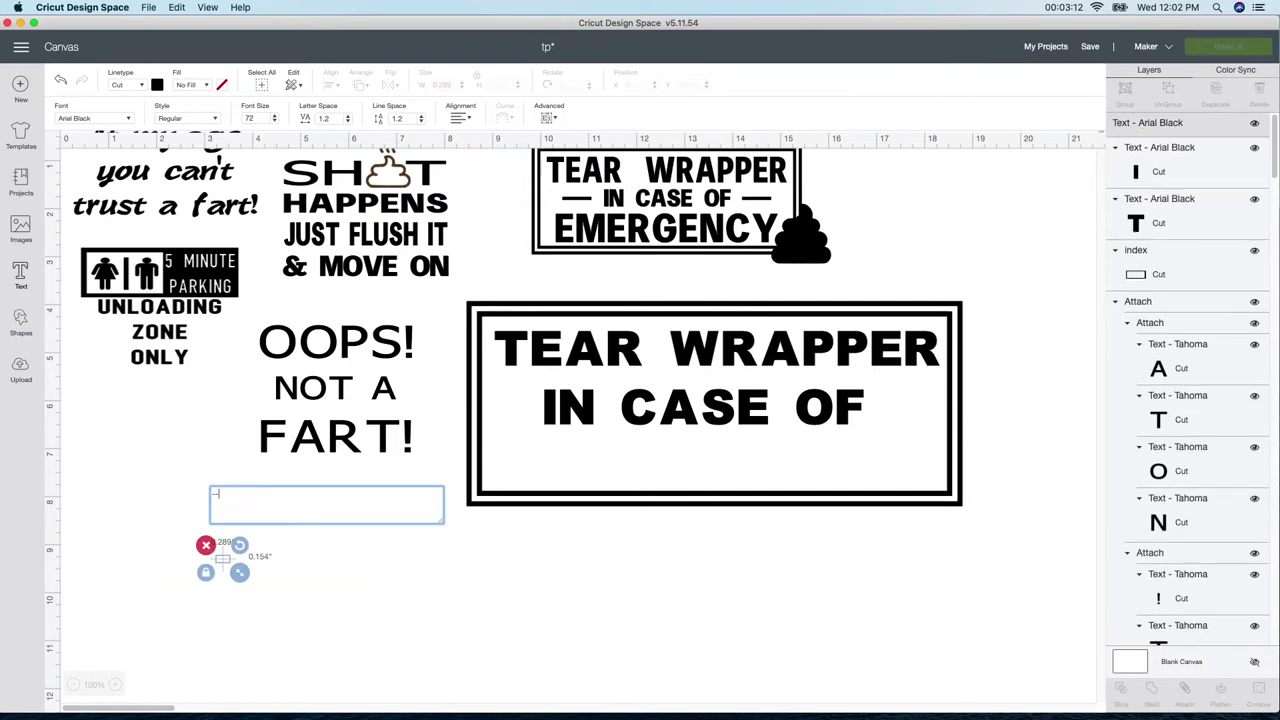
pyautogui.write('-')
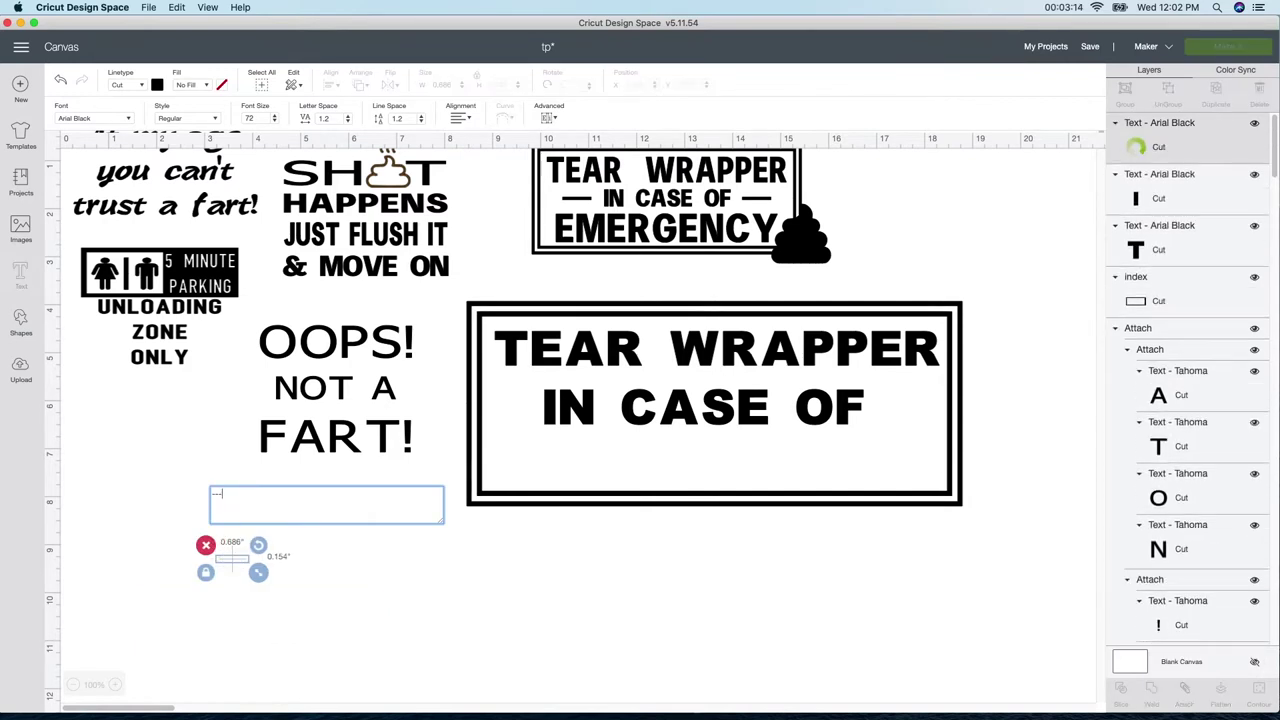
pyautogui.write('--')
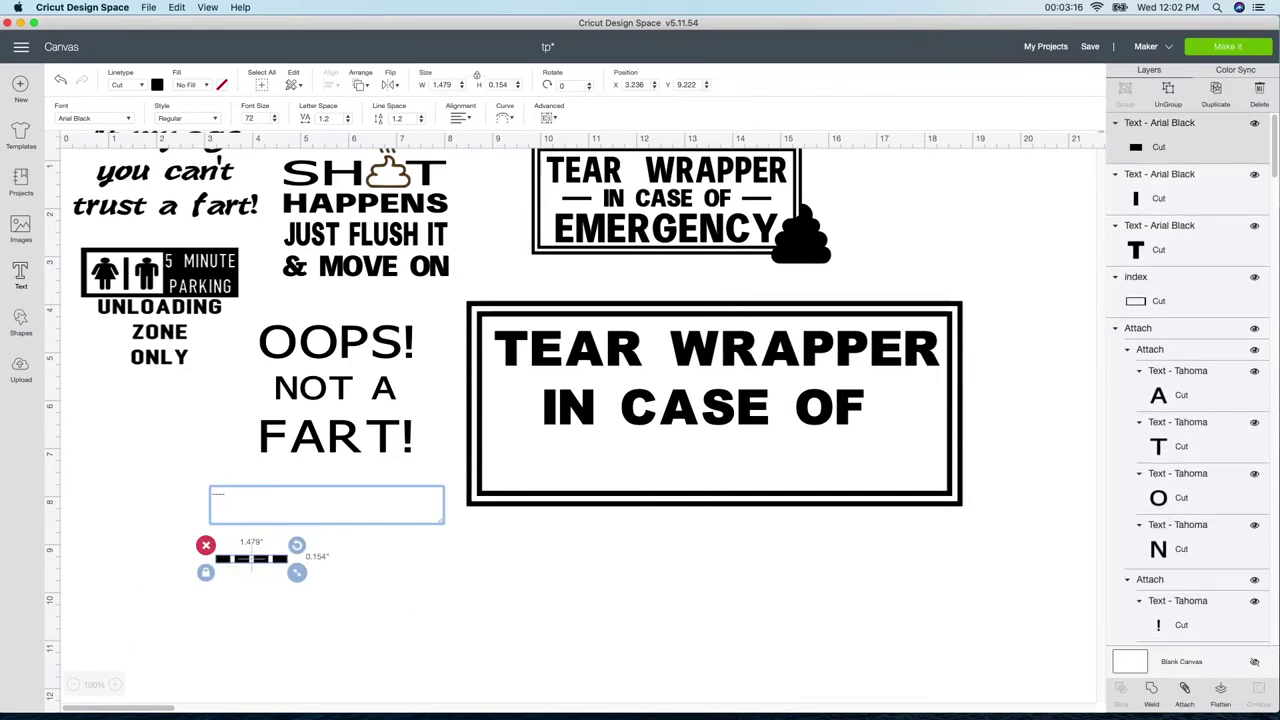
pyautogui.click(207, 546)
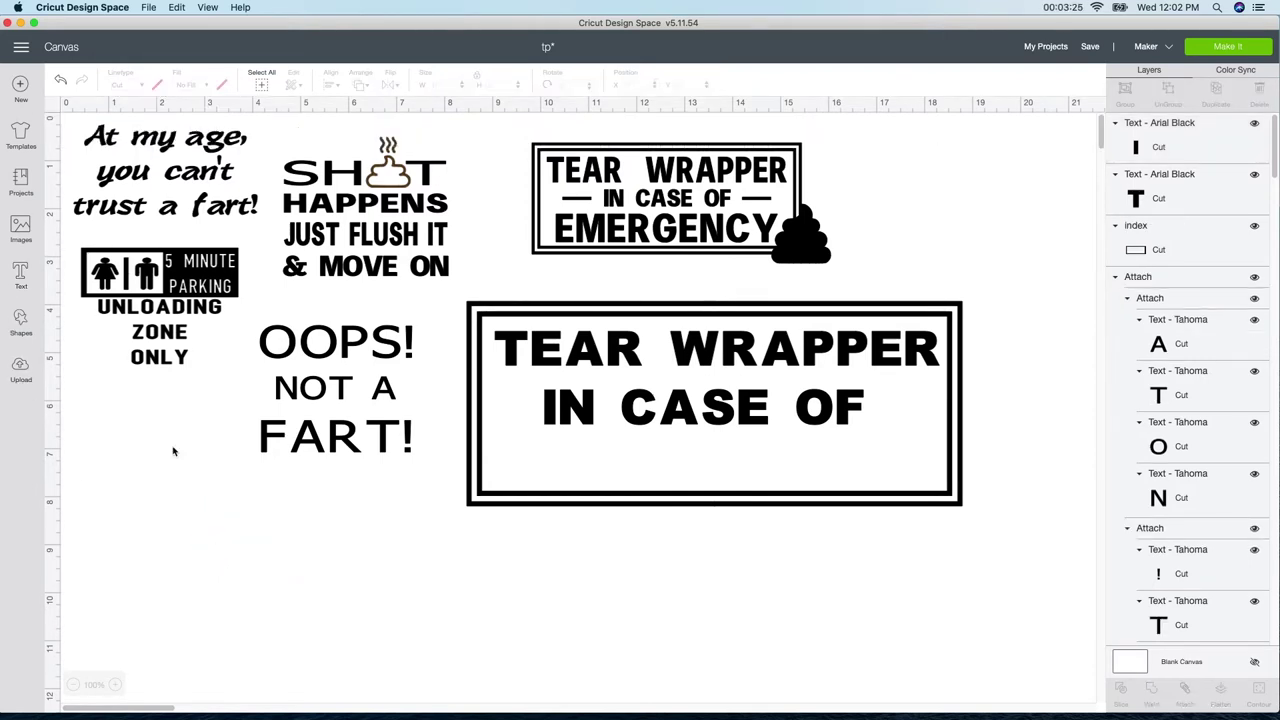
# Add a square squashed into a thin 1.458 × 0.125 in bar, and move the double frame below the text
pyautogui.click(20, 320)
pyautogui.click(76, 243)
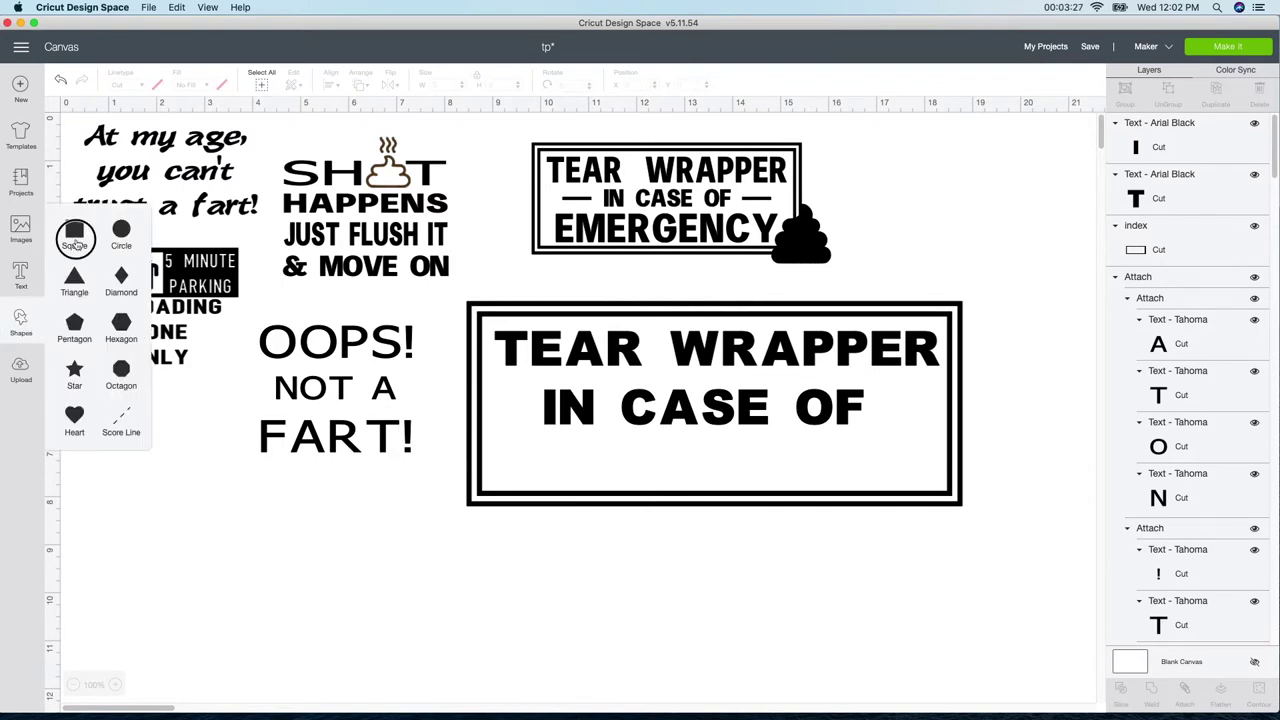
pyautogui.moveTo(246, 369); pyautogui.dragTo(234, 538)
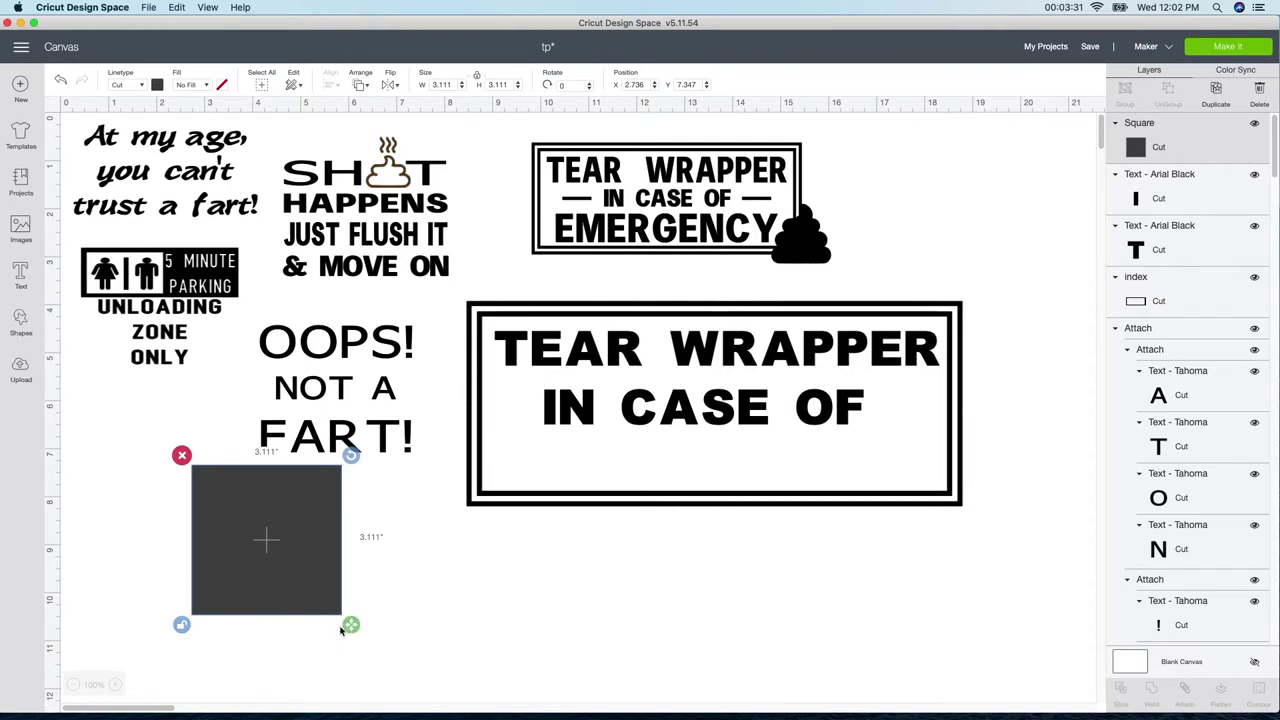
pyautogui.moveTo(349, 624); pyautogui.dragTo(271, 480)
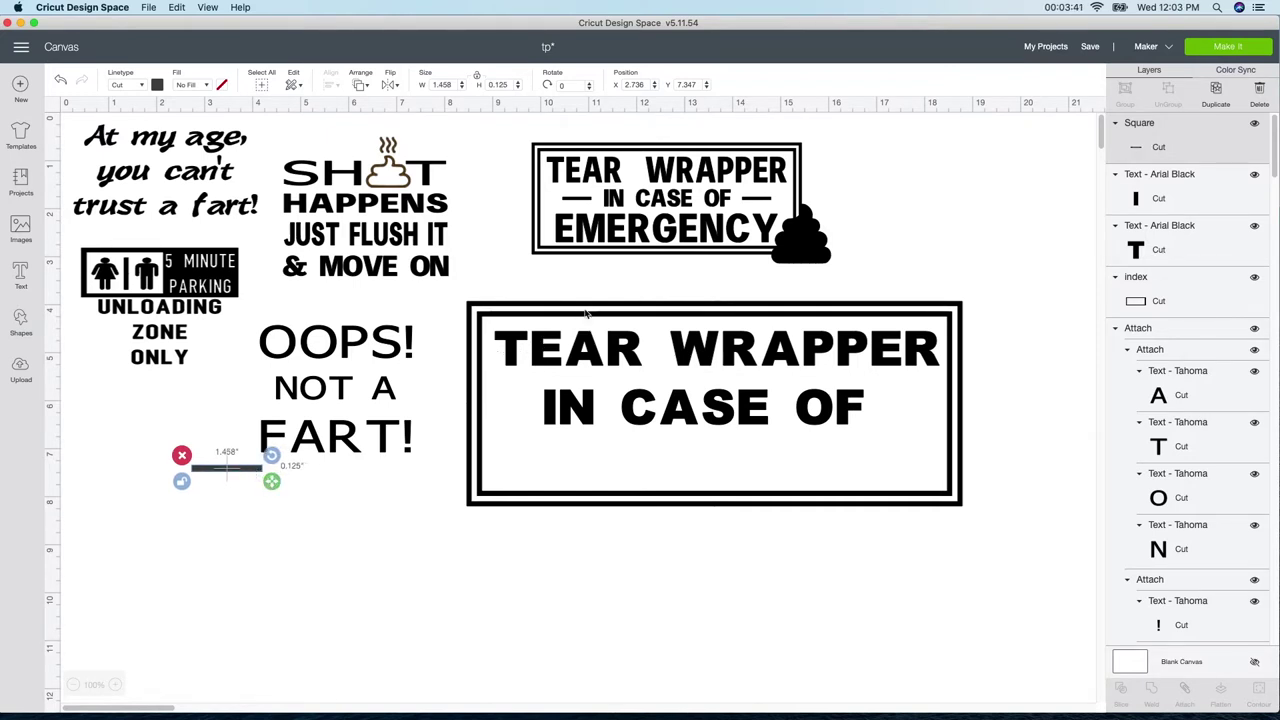
pyautogui.moveTo(588, 311); pyautogui.dragTo(576, 514)
pyautogui.moveTo(512, 302)
pyautogui.mouseDown()
pyautogui.moveTo(571, 371)
pyautogui.moveTo(843, 443)
pyautogui.mouseUp()
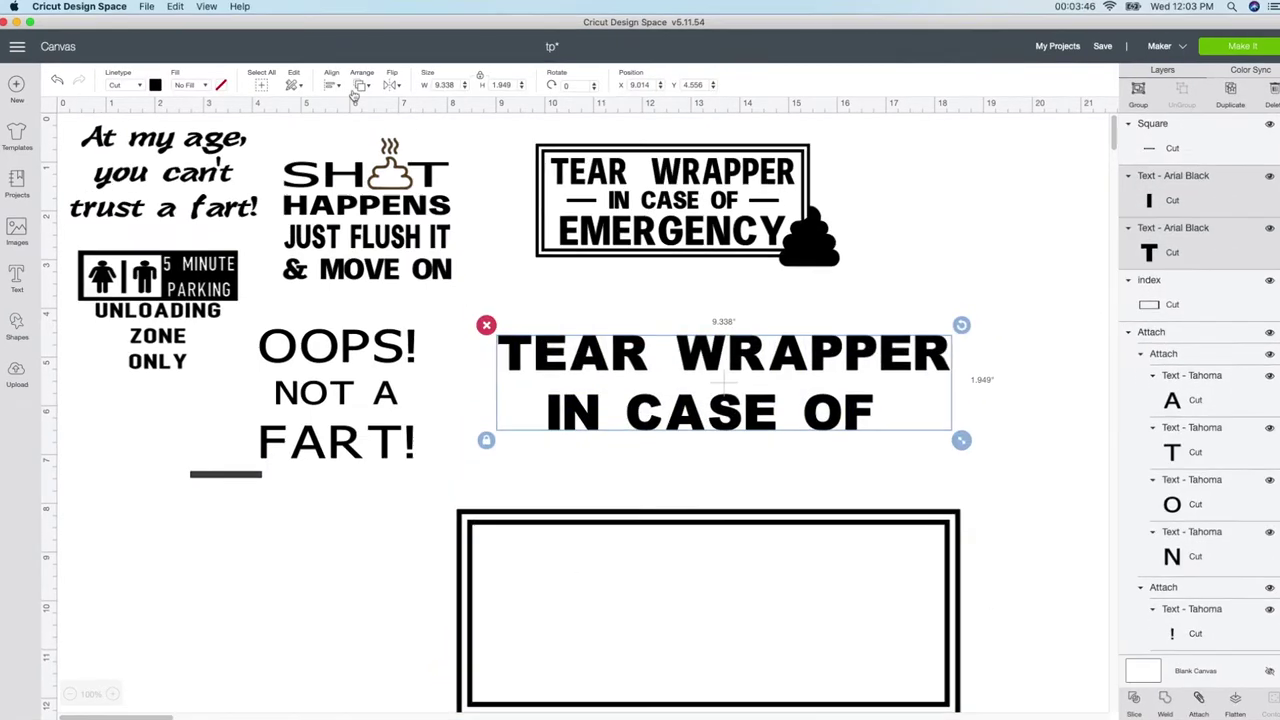
# Centre IN CASE OF horizontally under TEAR WRAPPER and move the thin bar beside it
pyautogui.click(331, 85)
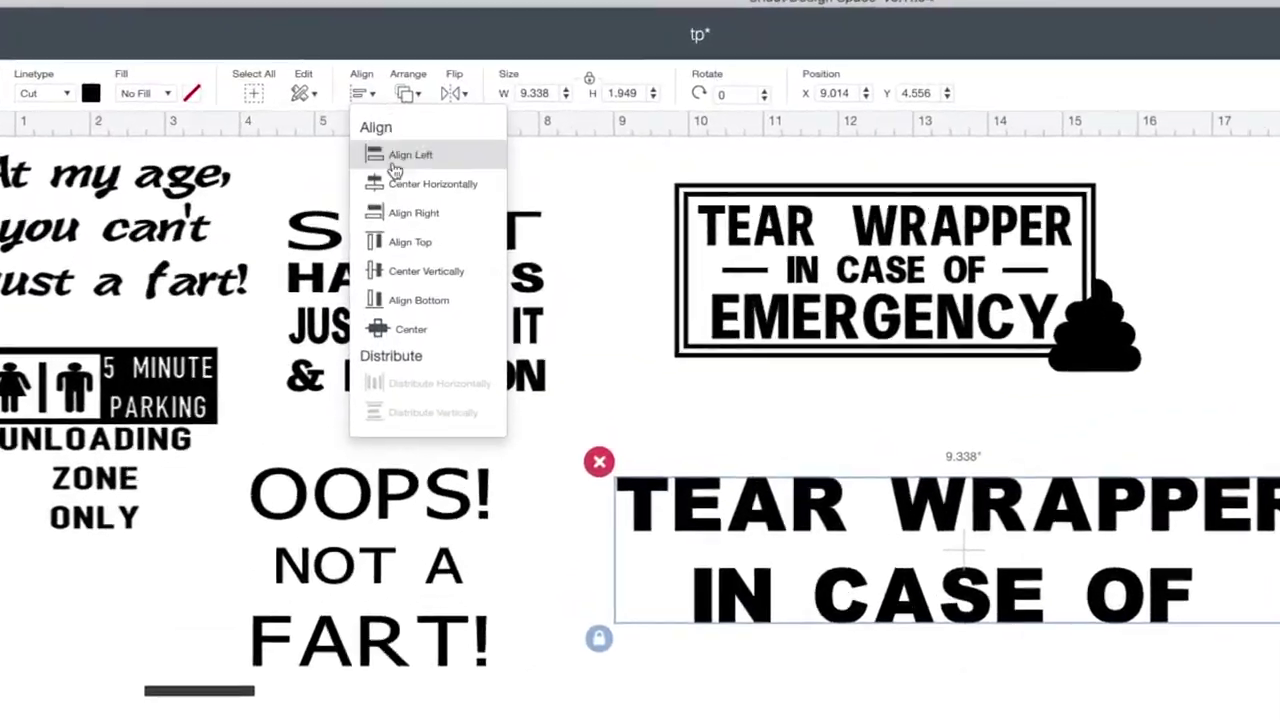
pyautogui.click(355, 142)
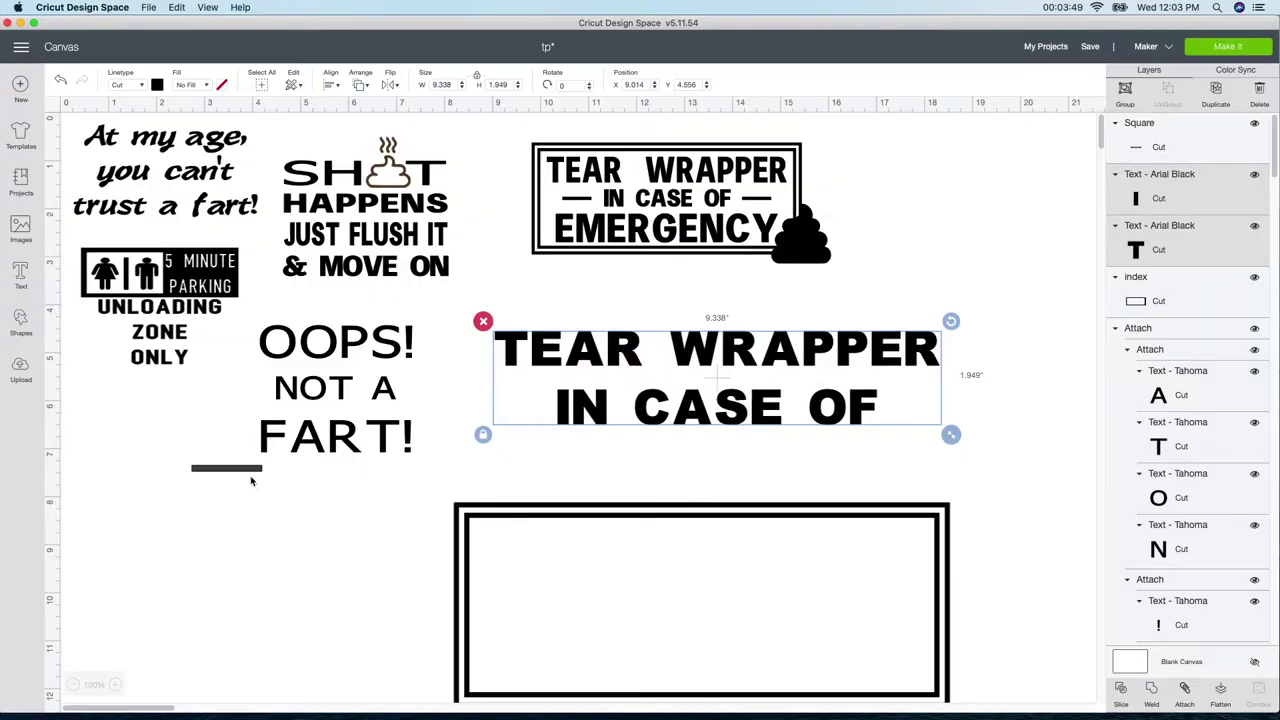
pyautogui.click(249, 478)
pyautogui.click(228, 468)
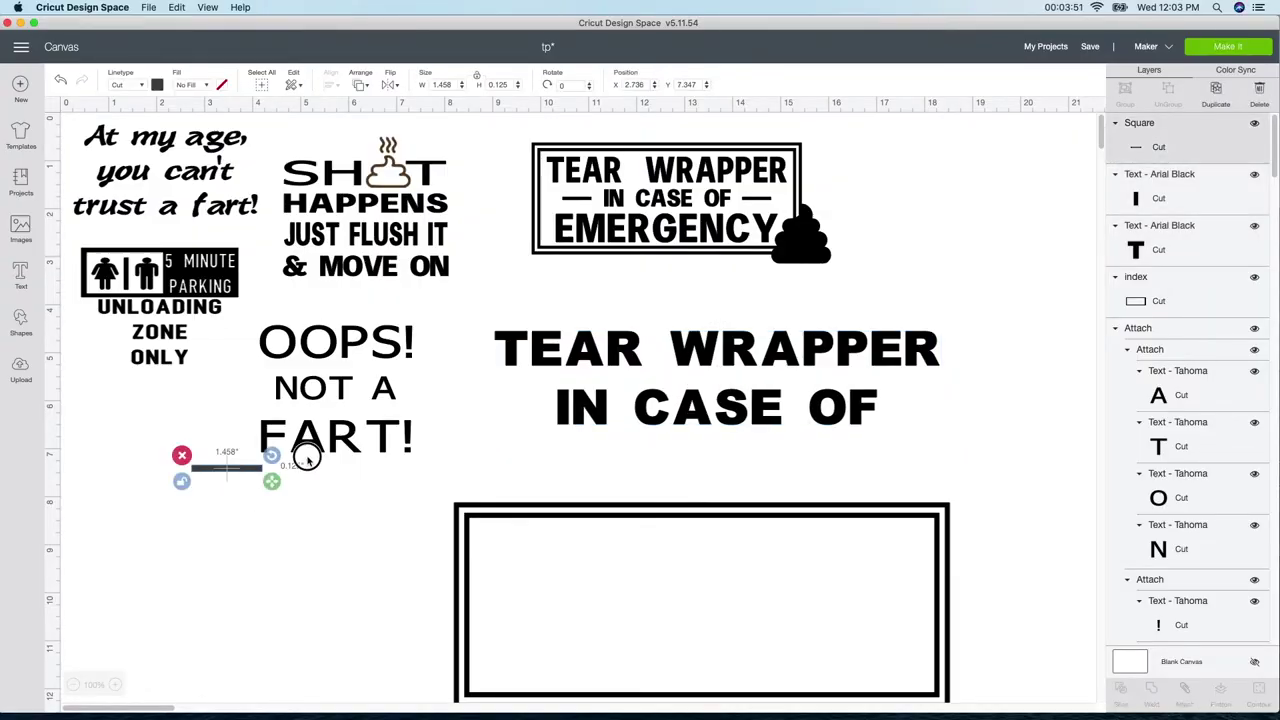
pyautogui.moveTo(230, 469); pyautogui.dragTo(505, 406)
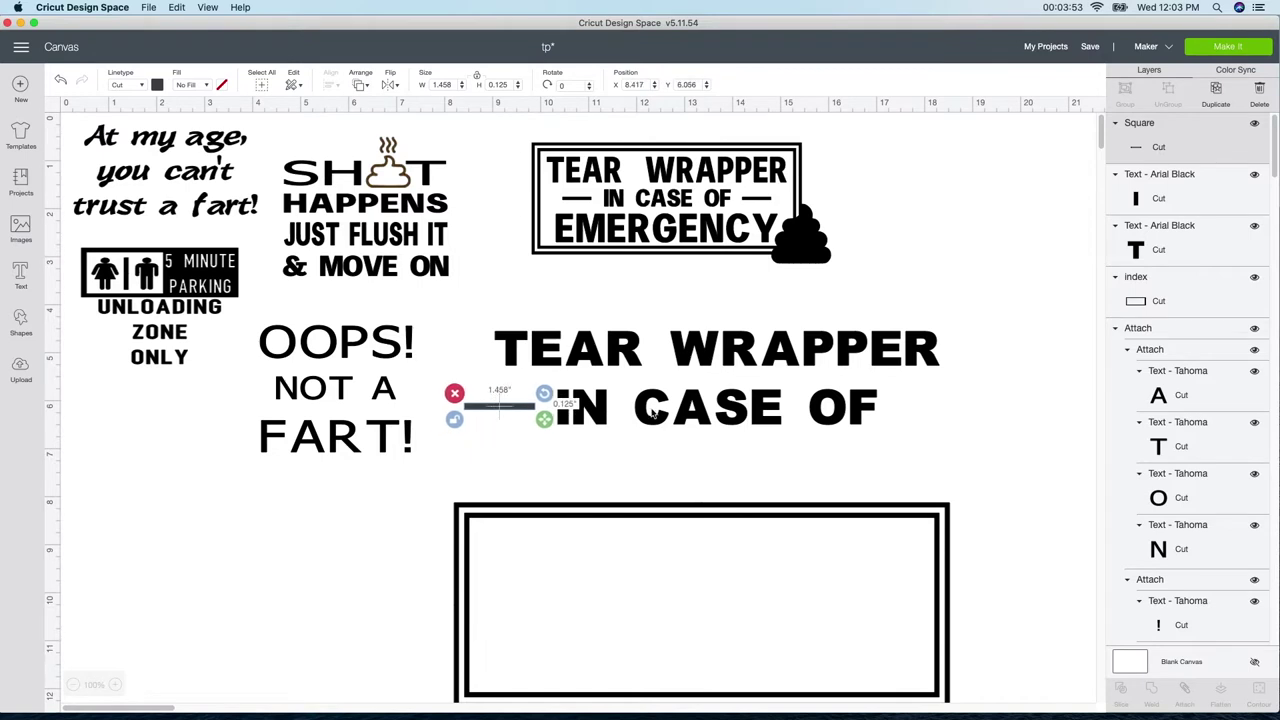
# Shrink IN CASE OF, re-centre it under TEAR WRAPPER, and set the bar as a dash on its left
pyautogui.click(680, 419)
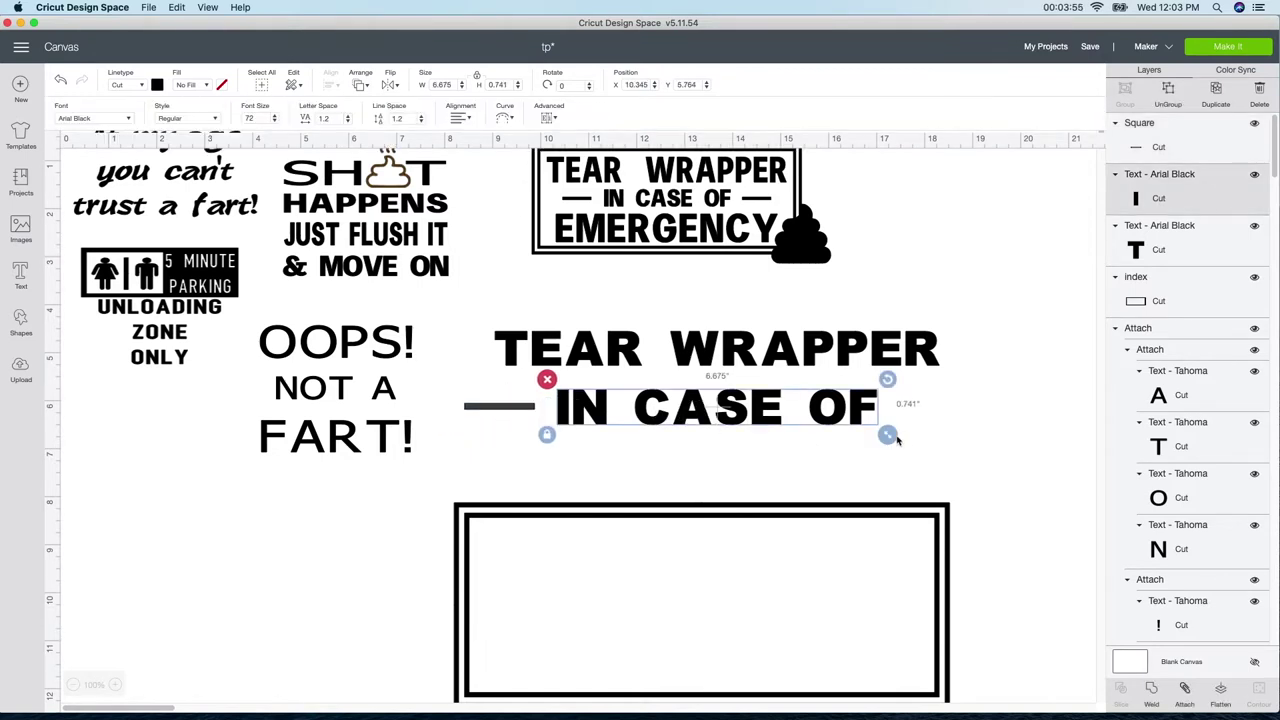
pyautogui.moveTo(897, 440); pyautogui.dragTo(786, 429)
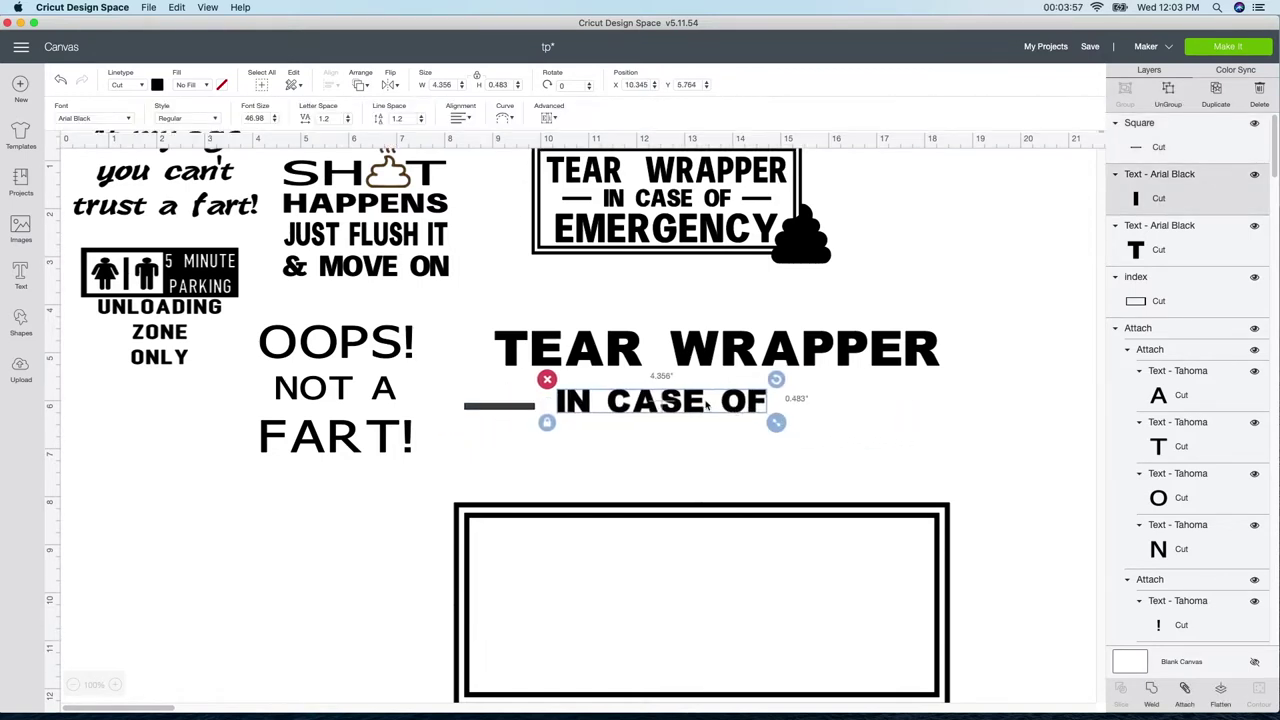
pyautogui.moveTo(706, 403); pyautogui.dragTo(712, 342)
pyautogui.click(727, 375)
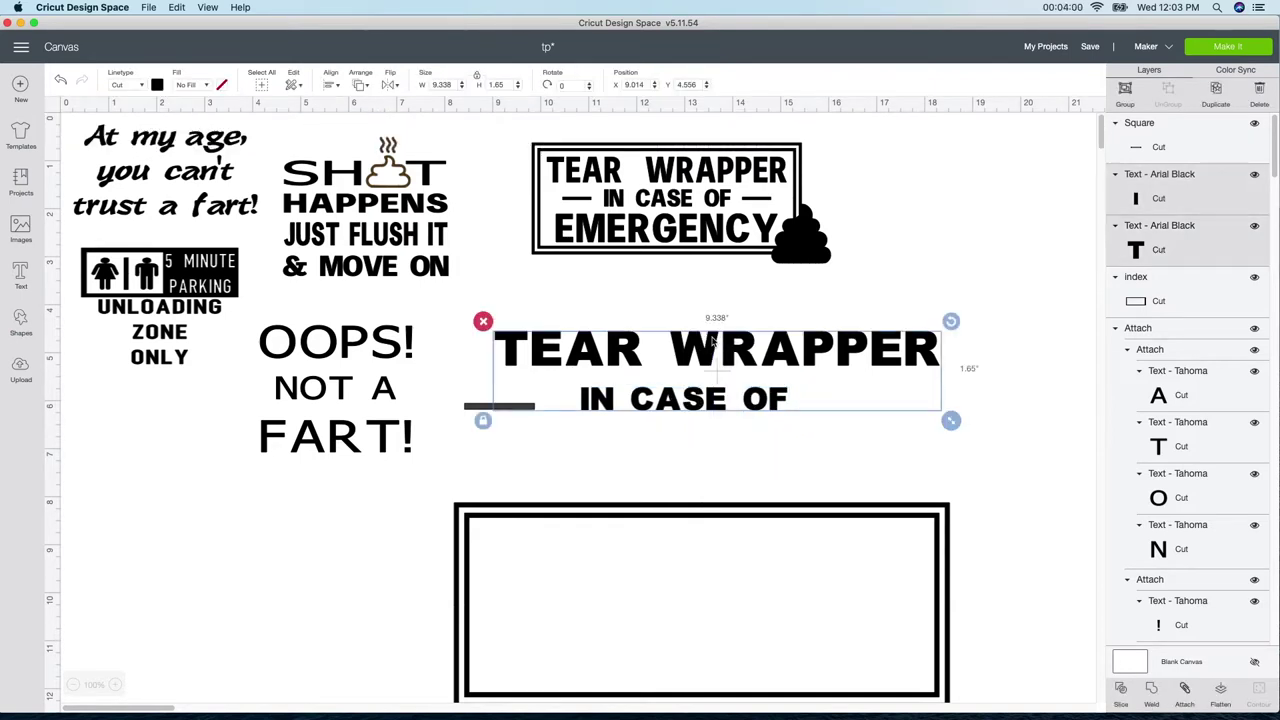
pyautogui.click(331, 78)
pyautogui.click(358, 140)
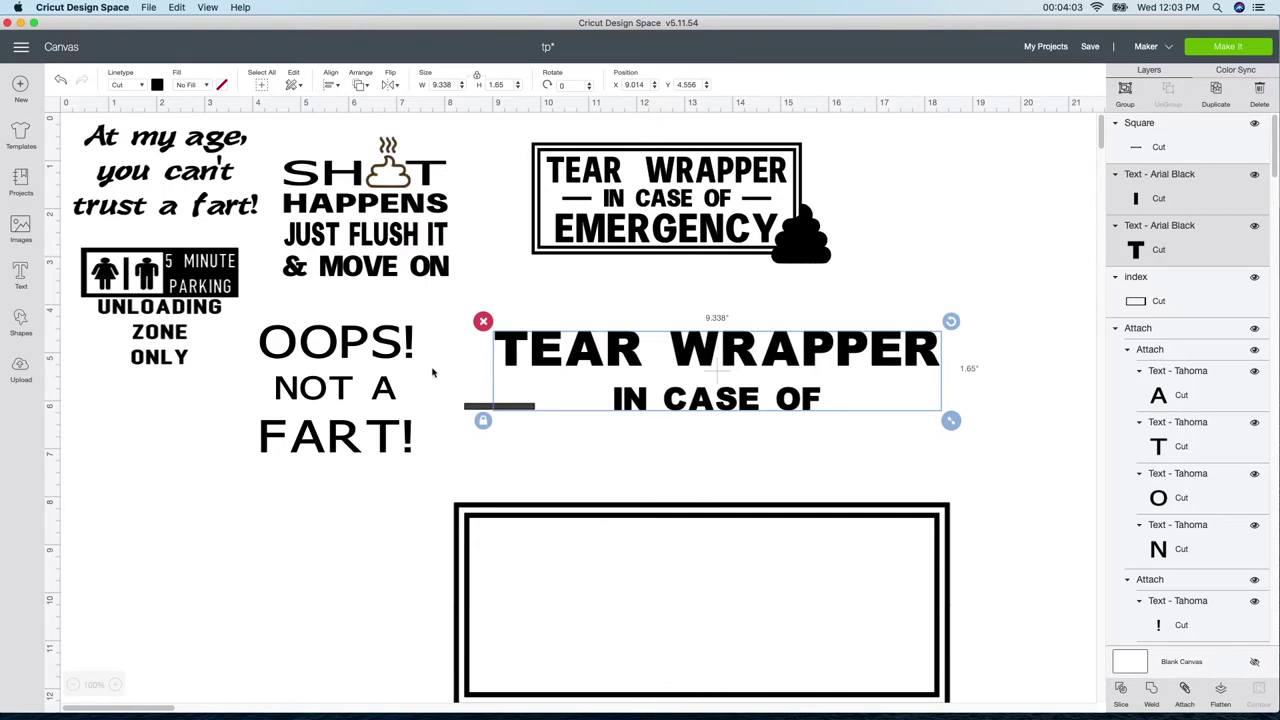
pyautogui.click(499, 409)
pyautogui.moveTo(488, 411); pyautogui.dragTo(561, 401)
# Duplicate the short dash and move the copy just past OF
pyautogui.click(573, 421)
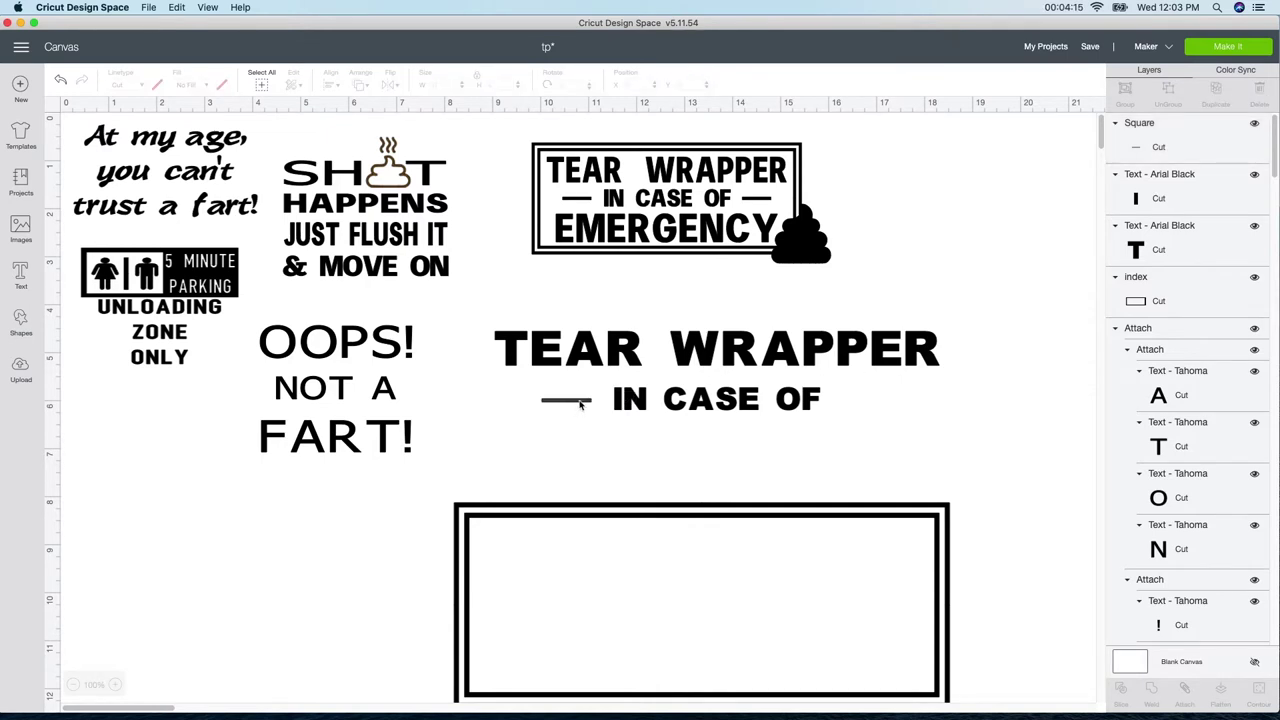
pyautogui.click(580, 402)
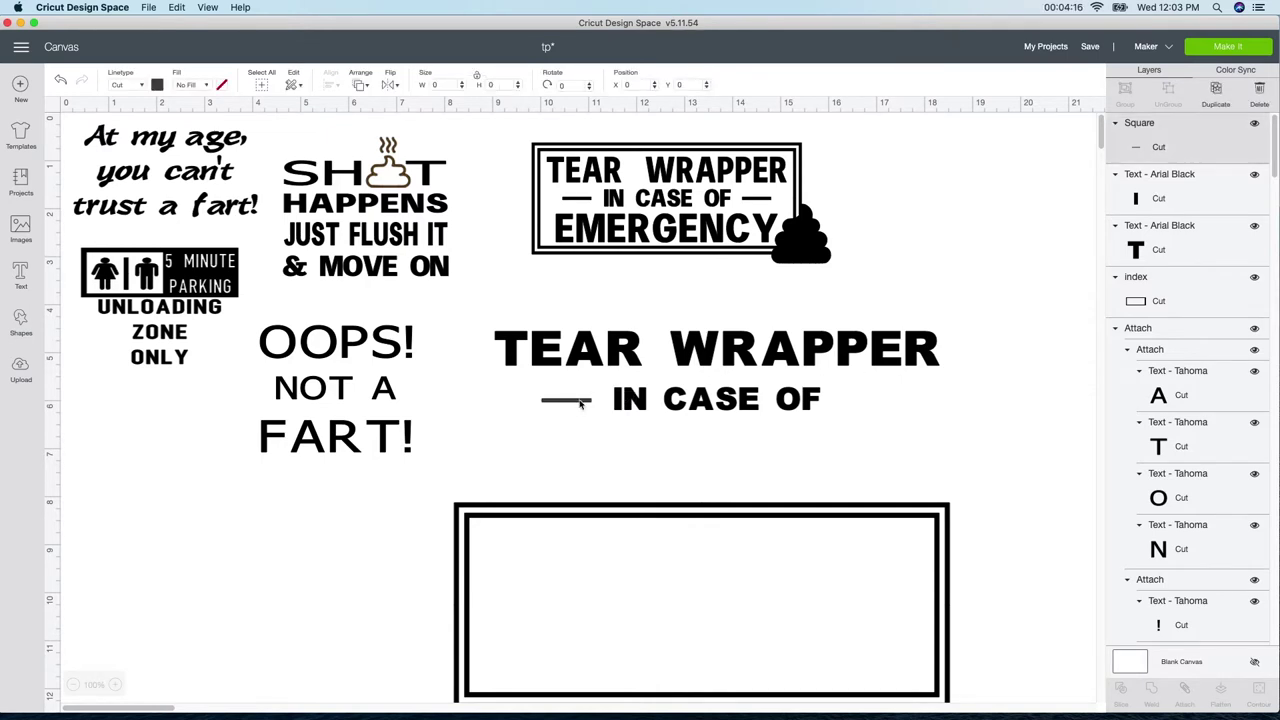
pyautogui.click(1210, 97)
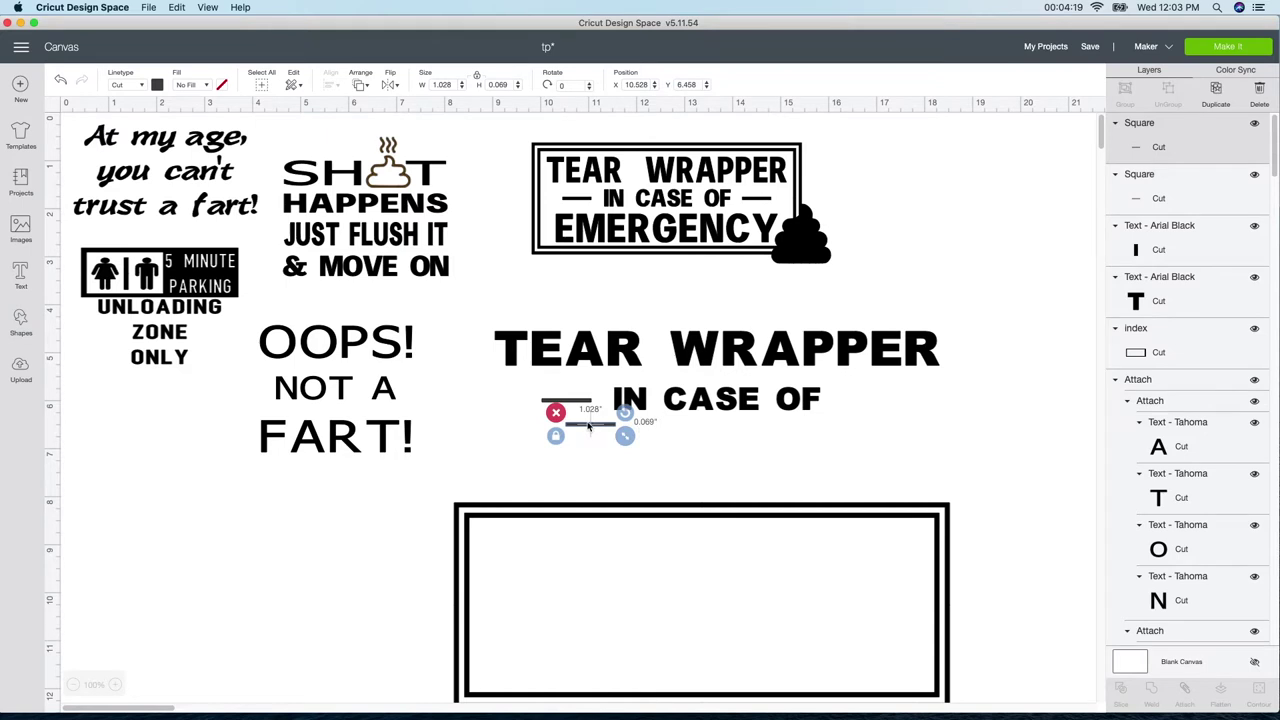
pyautogui.moveTo(588, 425); pyautogui.dragTo(829, 391)
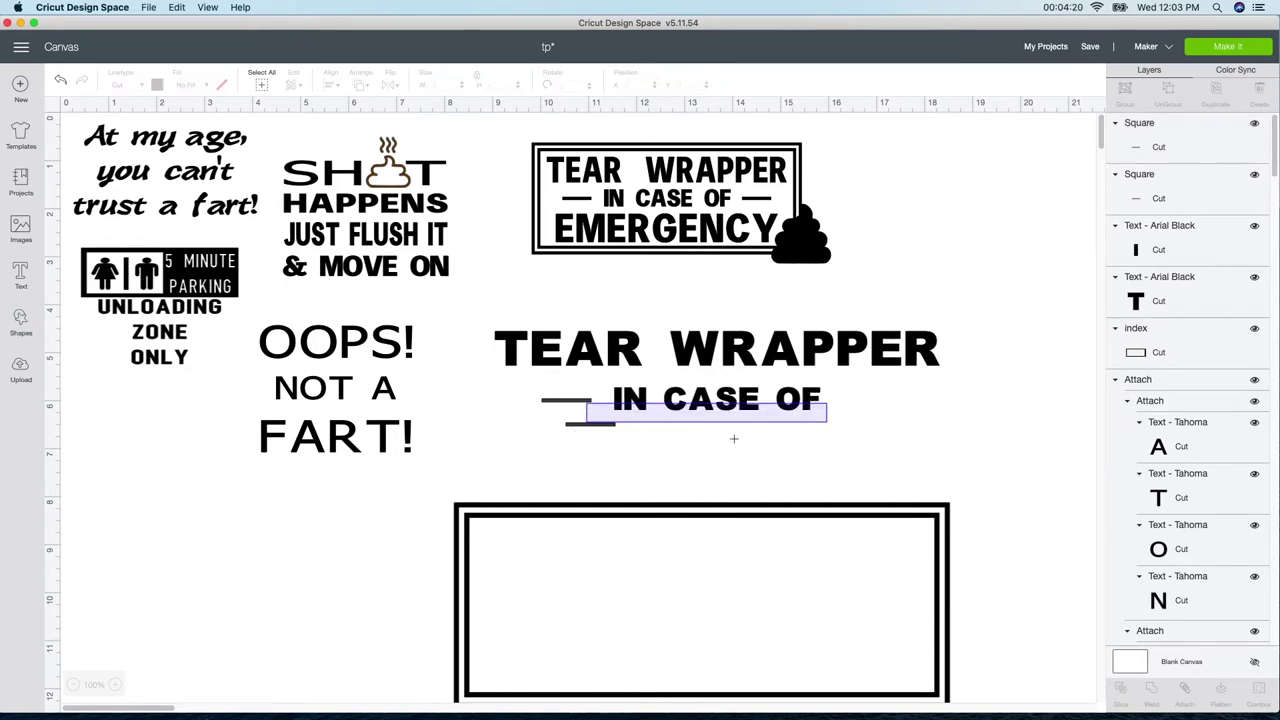
pyautogui.click(600, 428)
pyautogui.moveTo(597, 428); pyautogui.dragTo(980, 402)
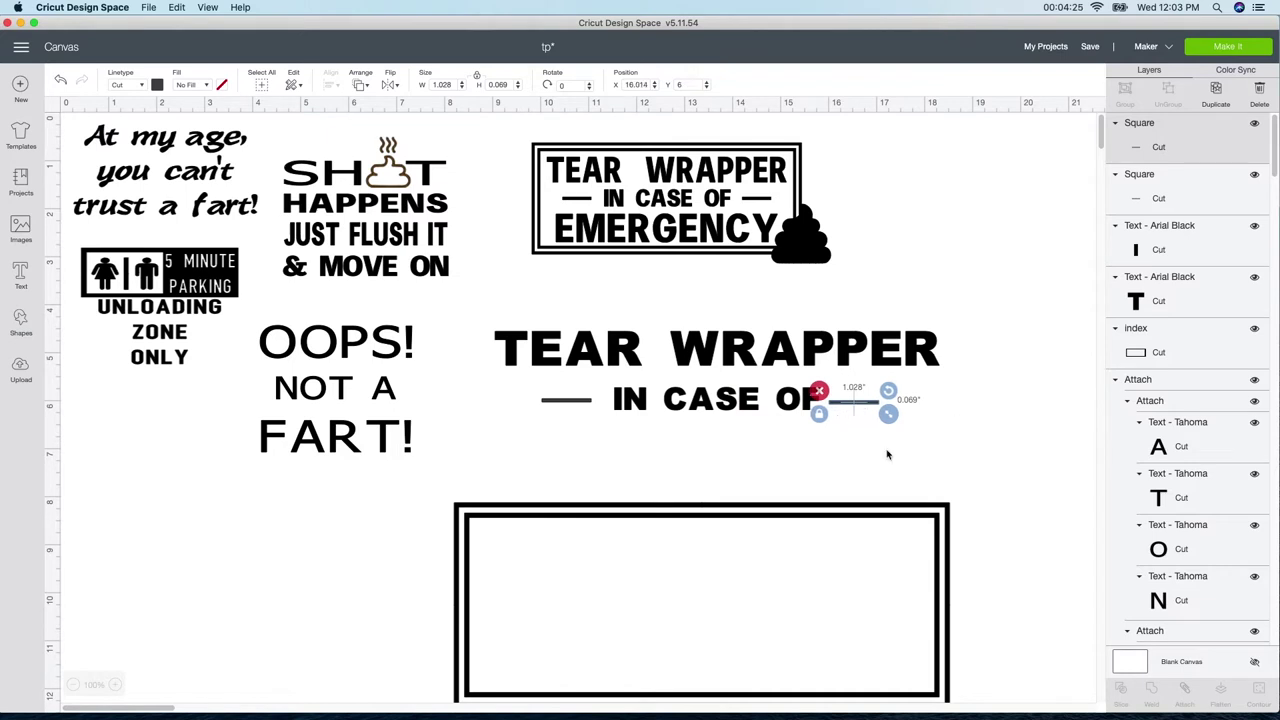
pyautogui.click(828, 476)
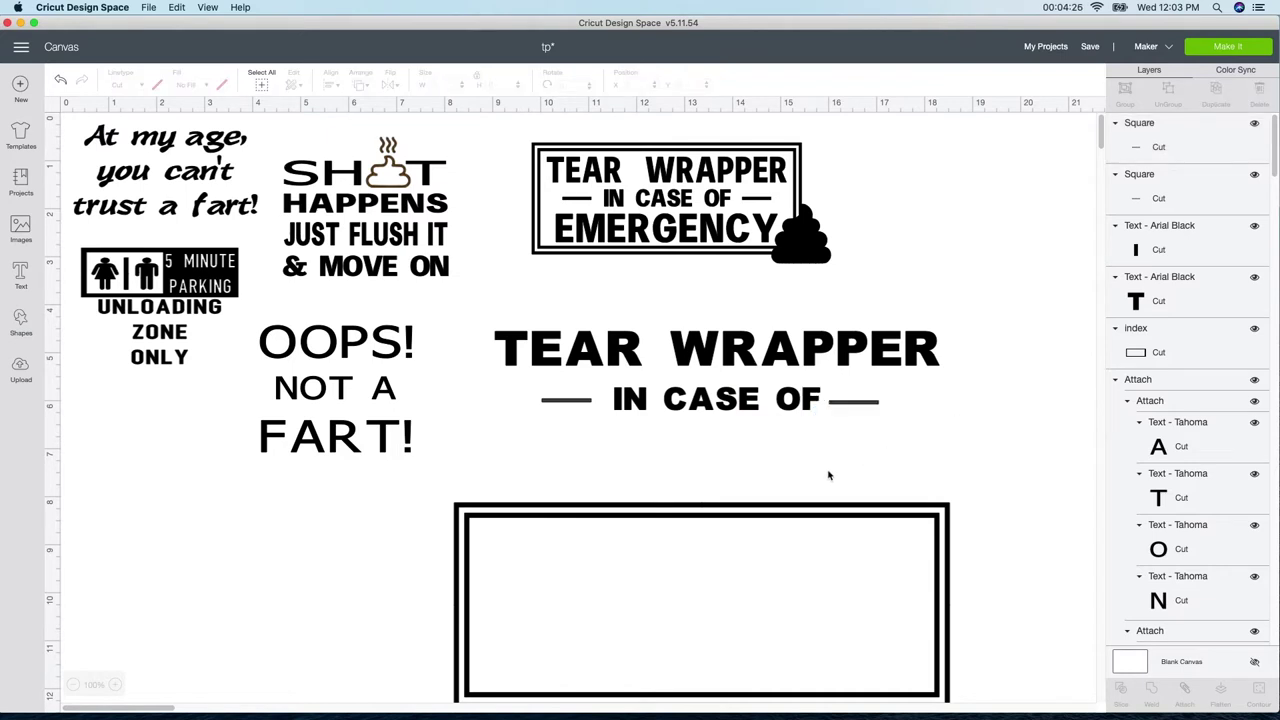
# Nudge the right-hand dash level with the text and select the whole title with its dashes
pyautogui.click(843, 404)
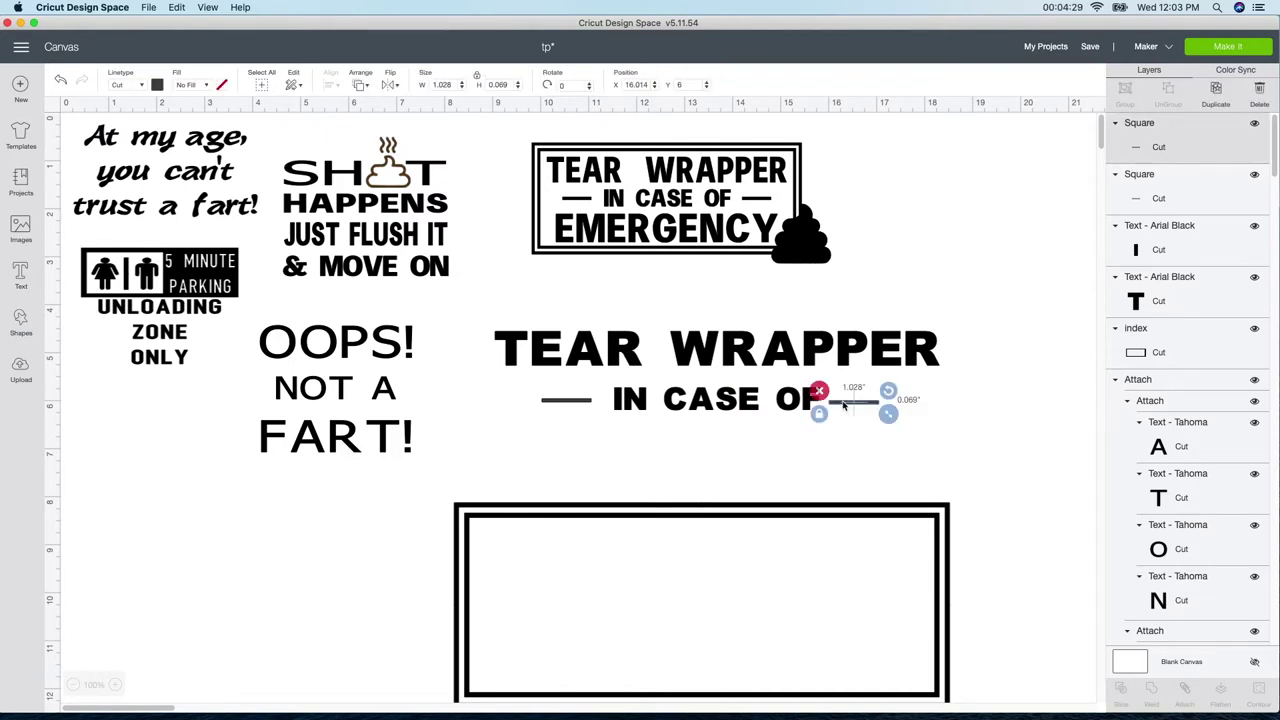
pyautogui.moveTo(845, 401); pyautogui.dragTo(851, 403)
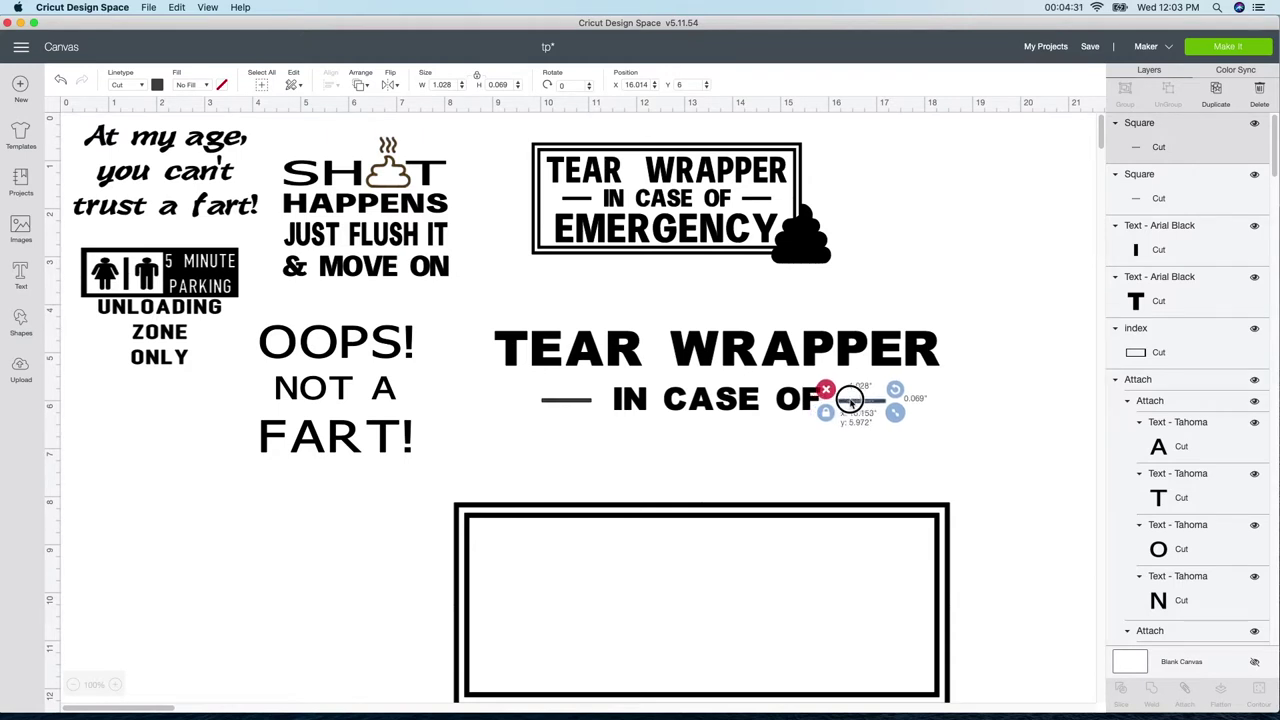
pyautogui.click(790, 460)
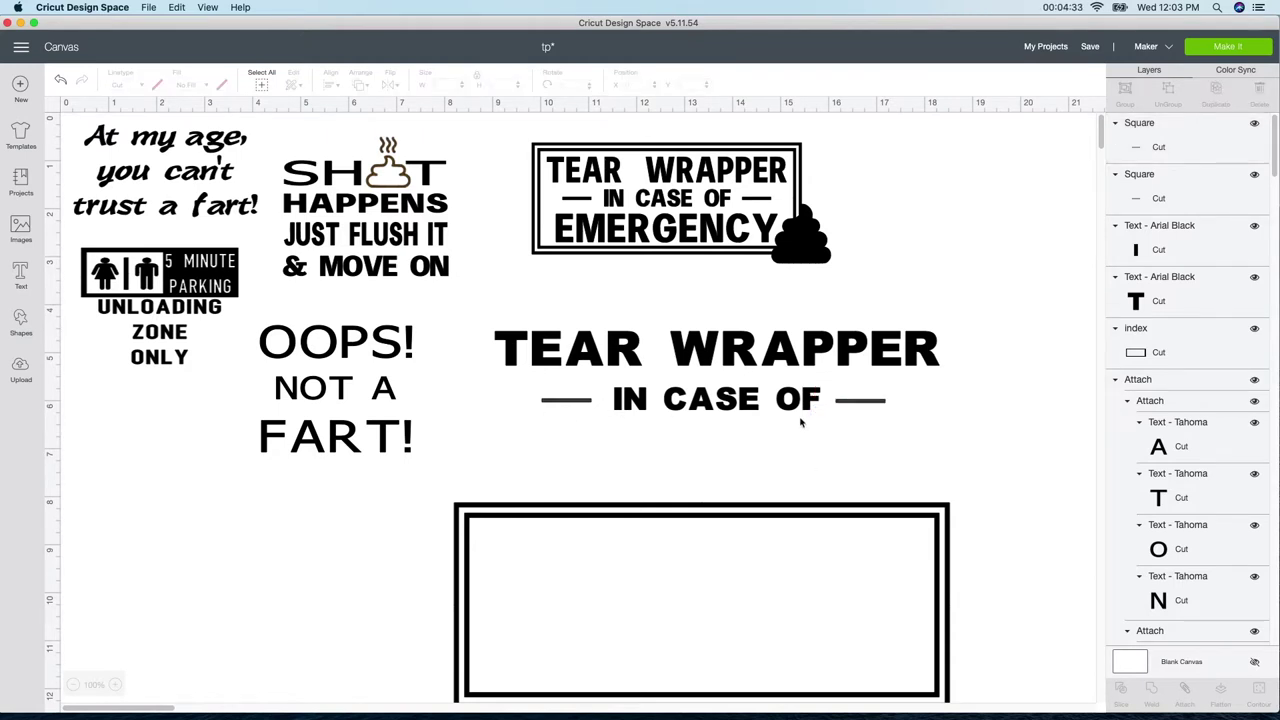
pyautogui.click(855, 403)
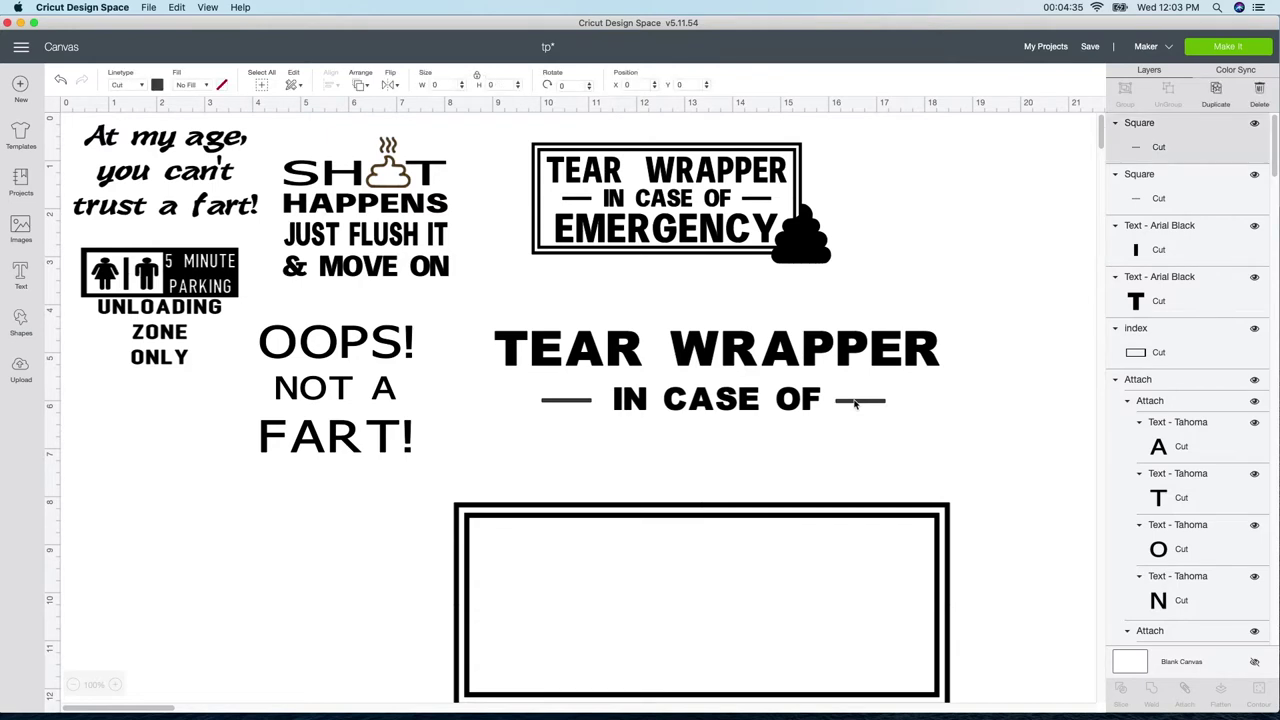
pyautogui.moveTo(855, 403); pyautogui.dragTo(856, 404)
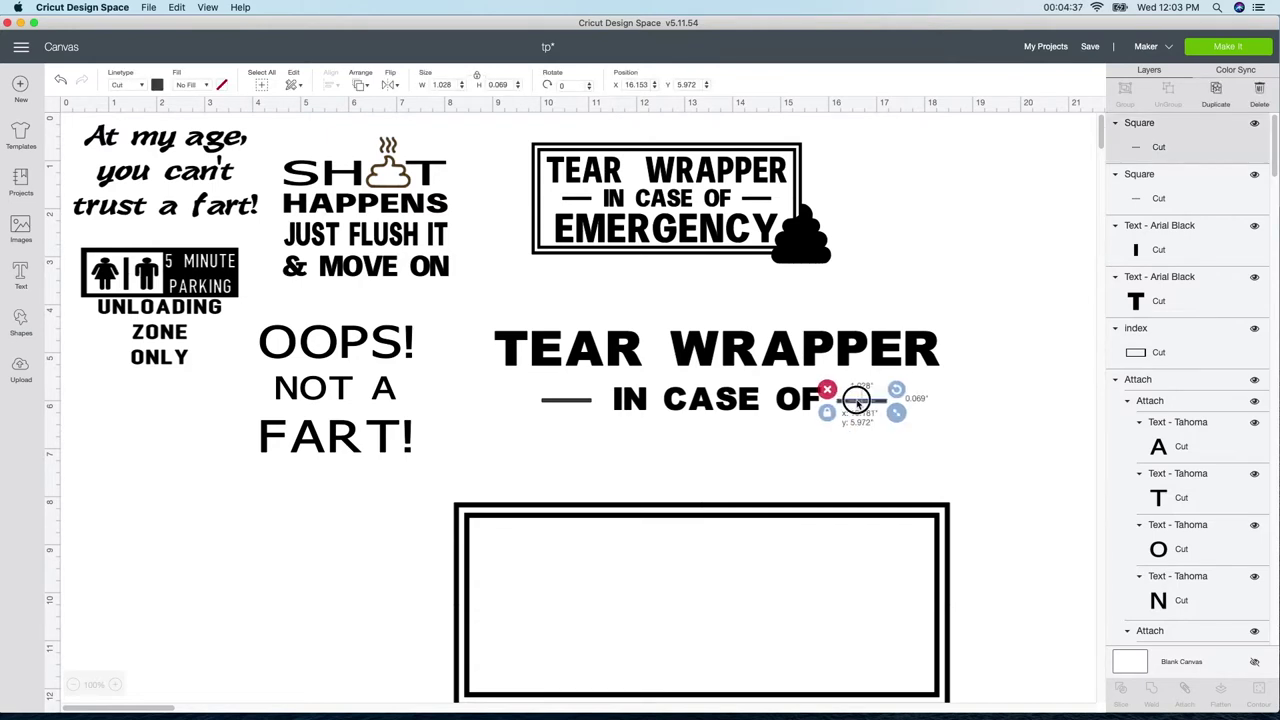
pyautogui.click(744, 486)
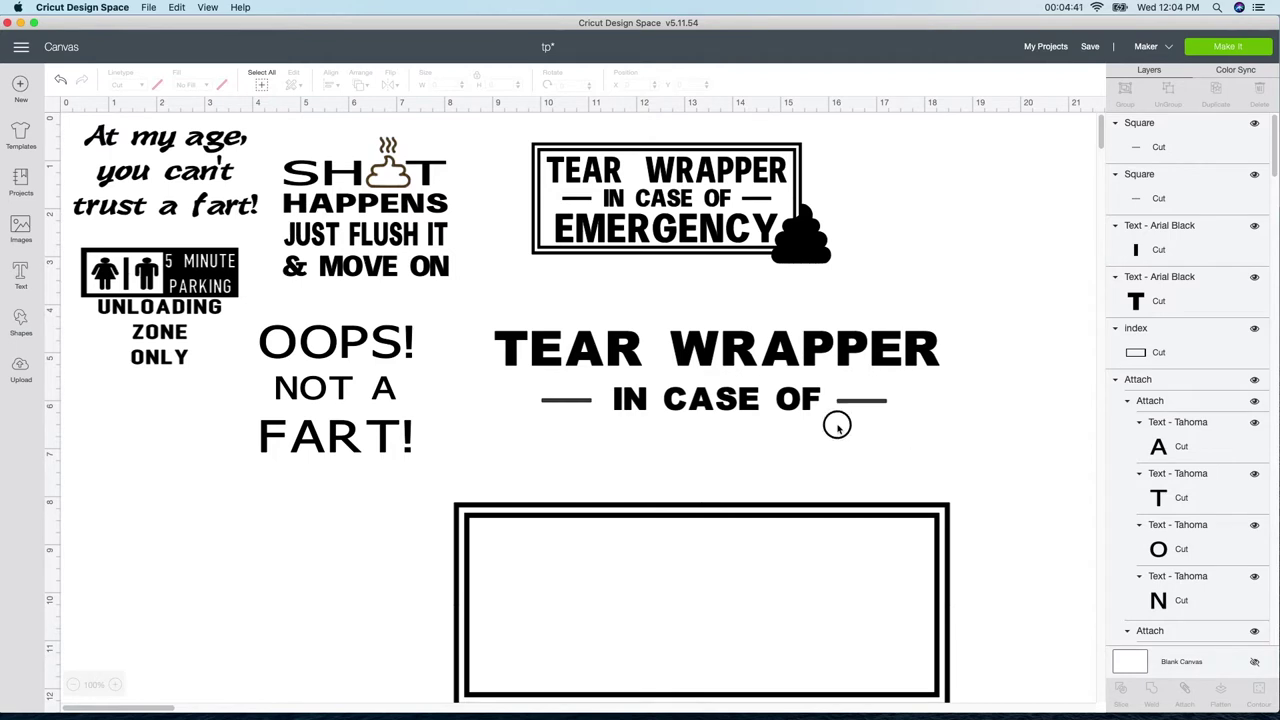
pyautogui.moveTo(910, 430); pyautogui.dragTo(514, 326)
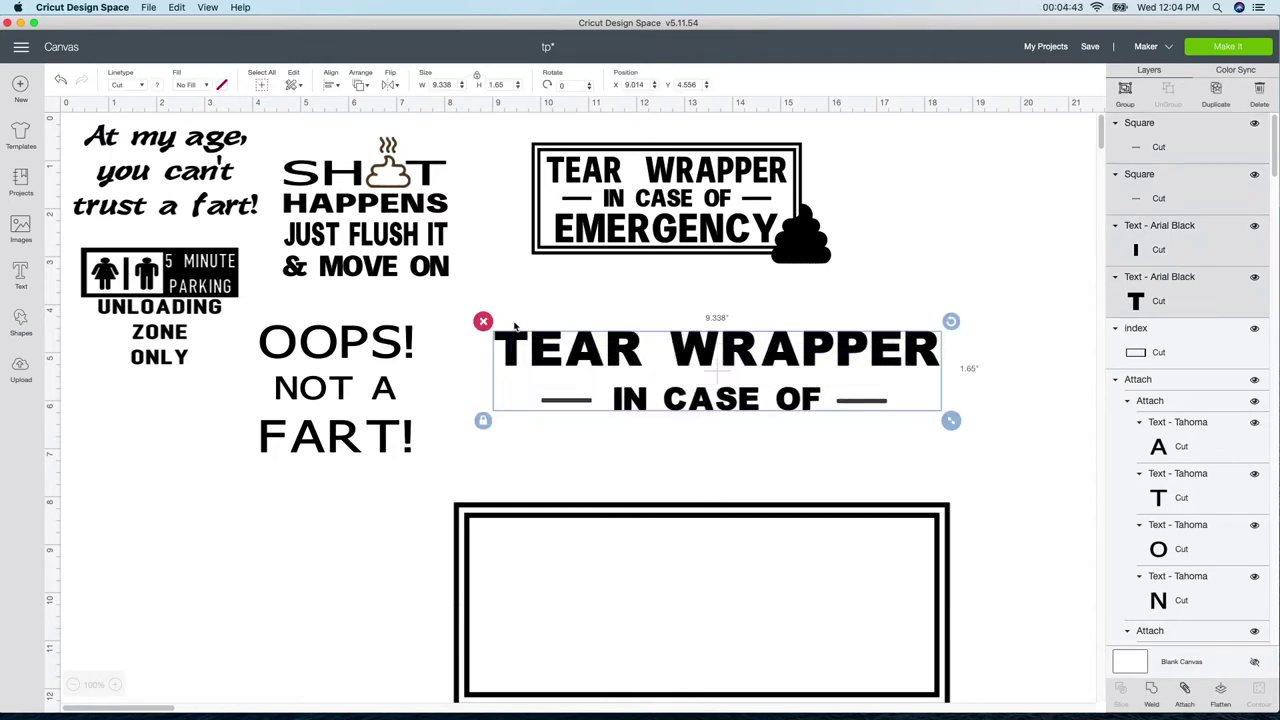
# Attach the title pieces, raise the double border around them, and add EMERGENCY text
pyautogui.click(1184, 690)
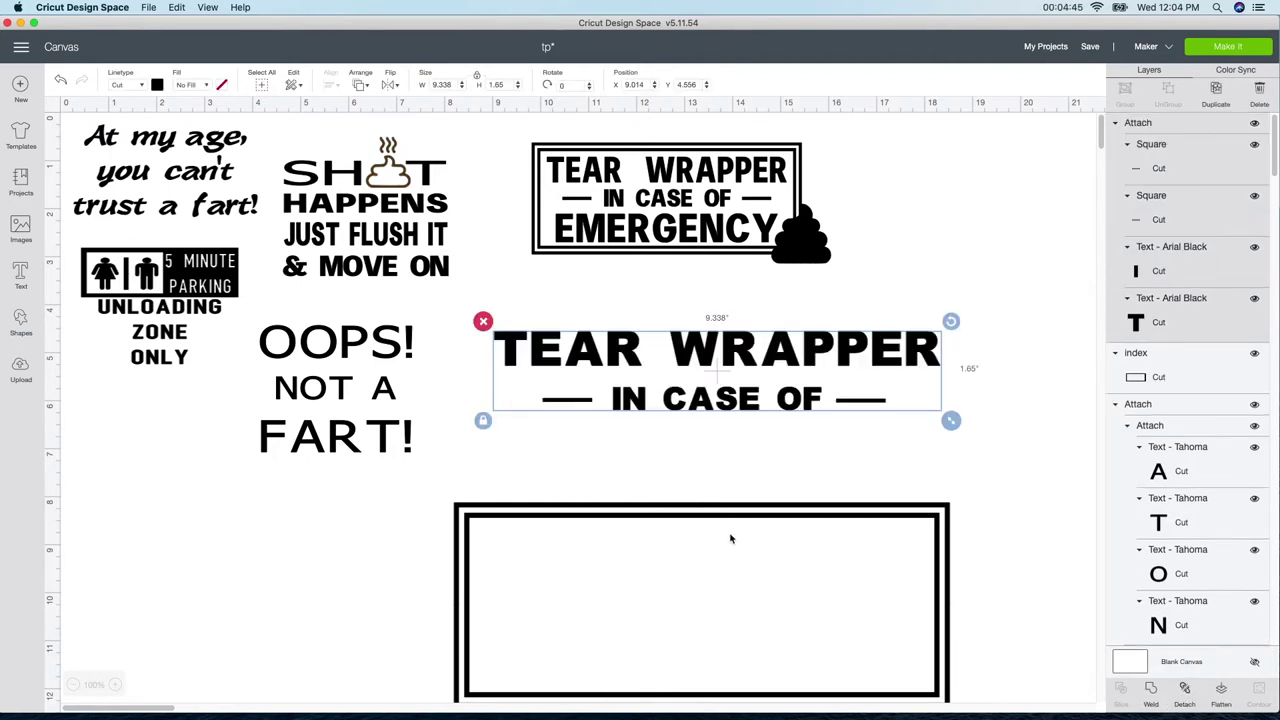
pyautogui.moveTo(734, 534); pyautogui.dragTo(754, 326)
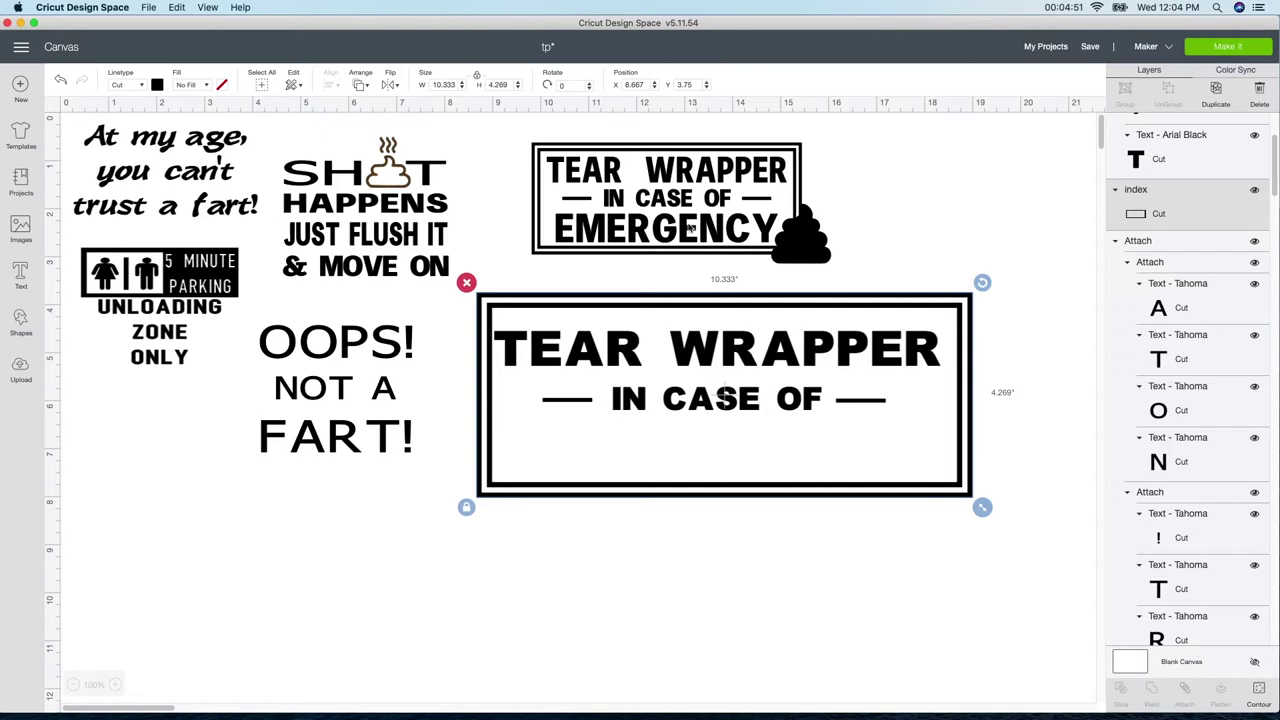
pyautogui.click(20, 272)
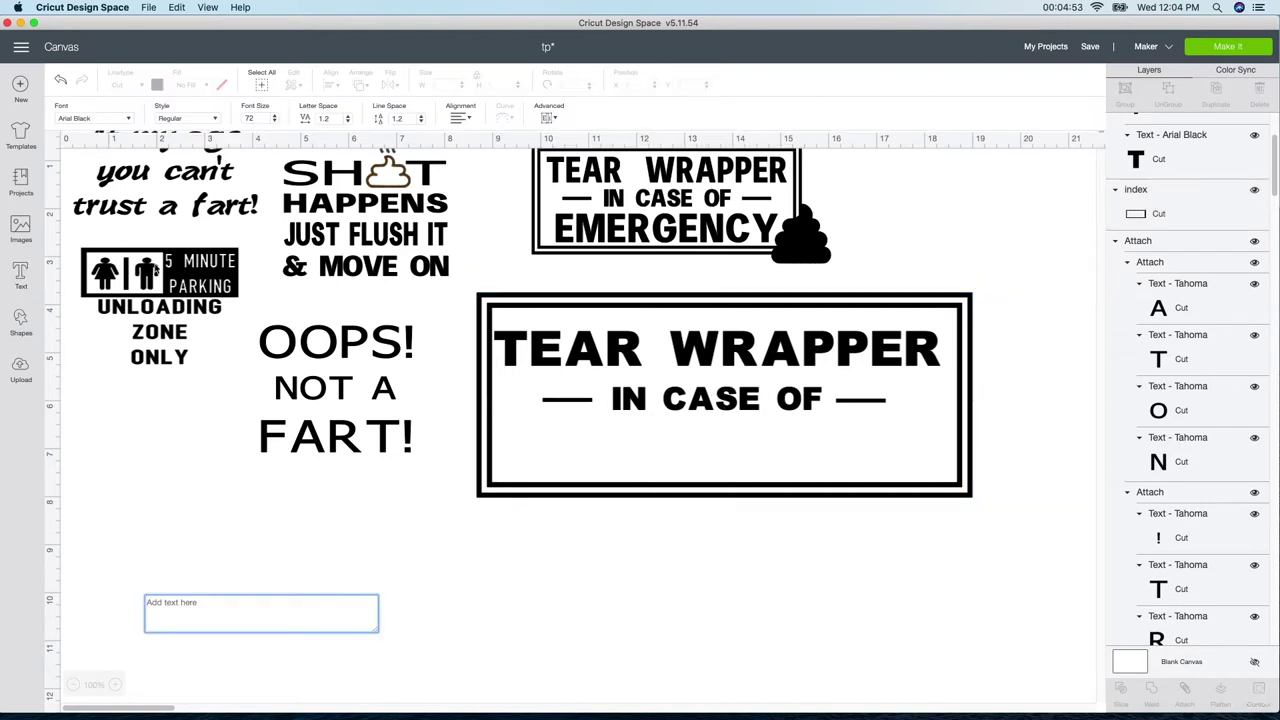
pyautogui.write('EMER')
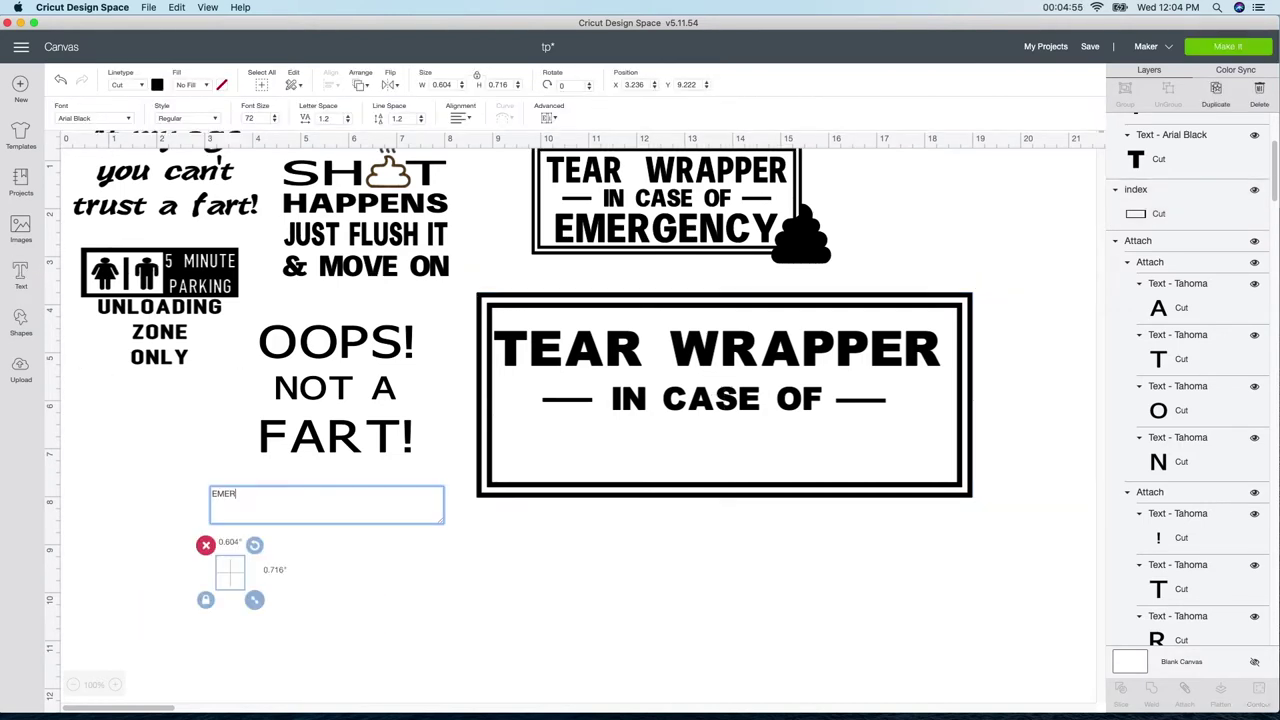
pyautogui.write('GENCY')
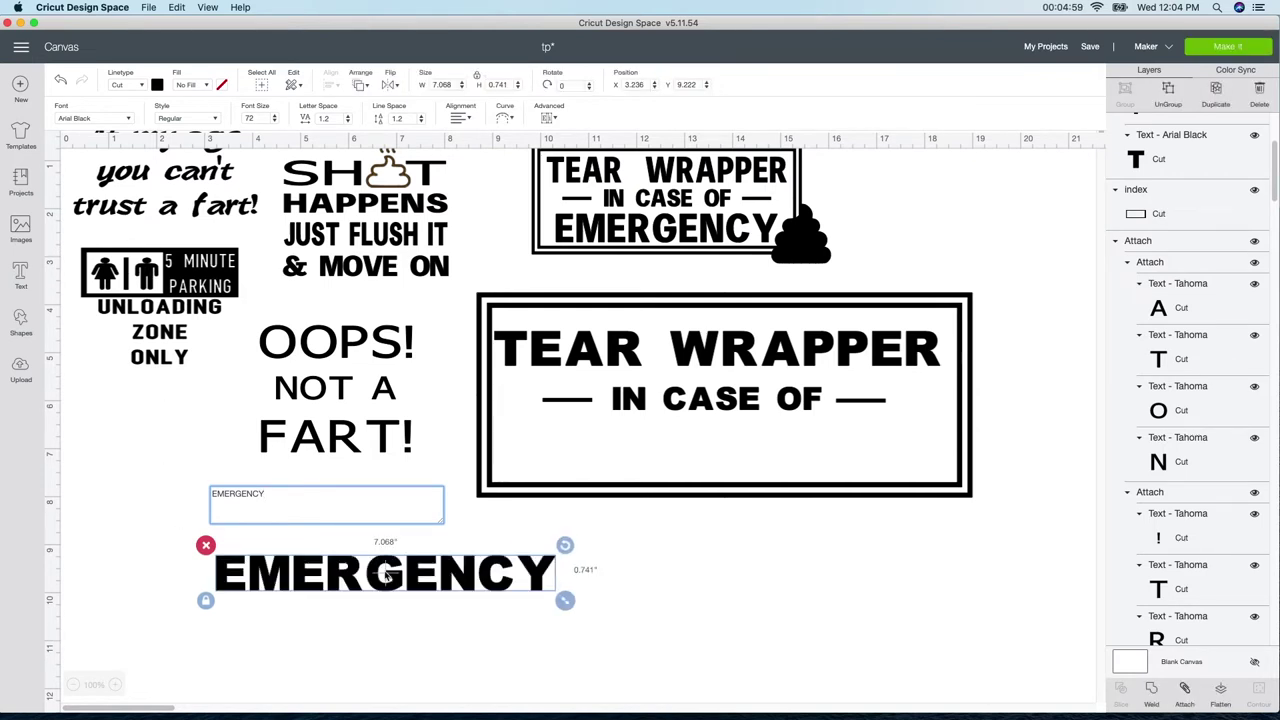
# Place EMERGENCY under IN CASE OF, widen it to 8.123 in, and lower the frame
pyautogui.moveTo(433, 591); pyautogui.dragTo(538, 527)
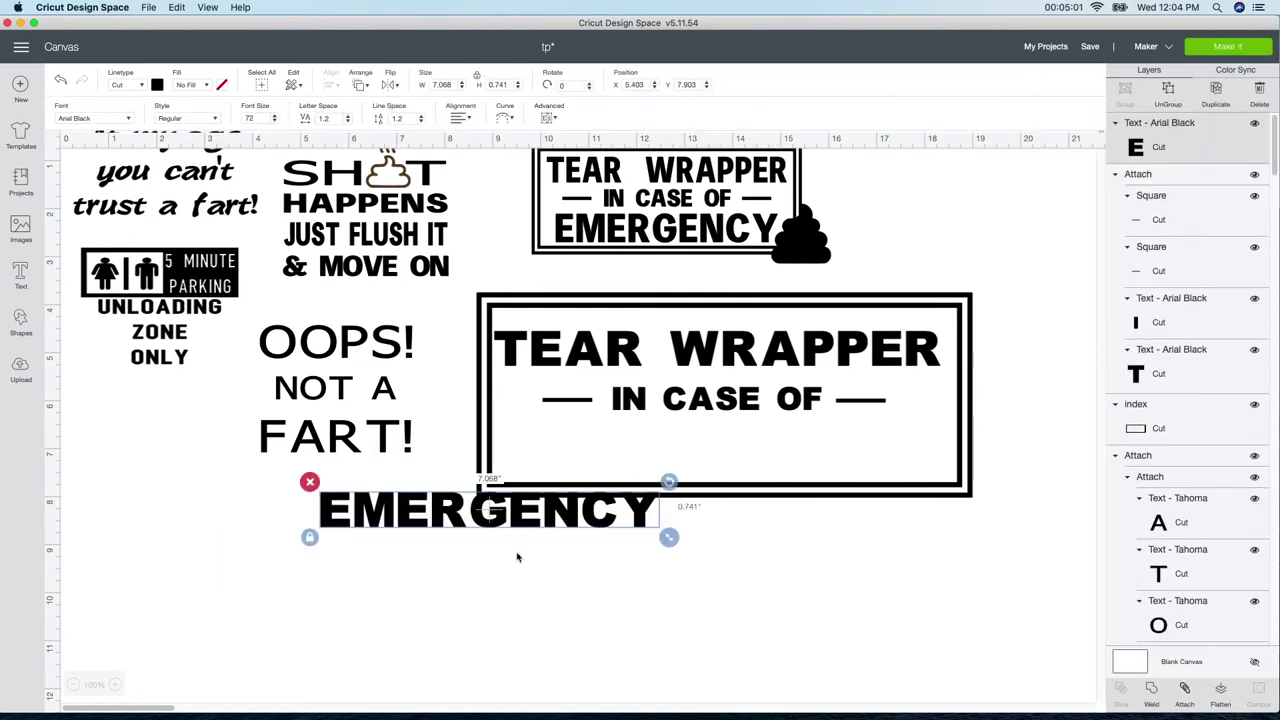
pyautogui.moveTo(634, 499); pyautogui.dragTo(837, 455)
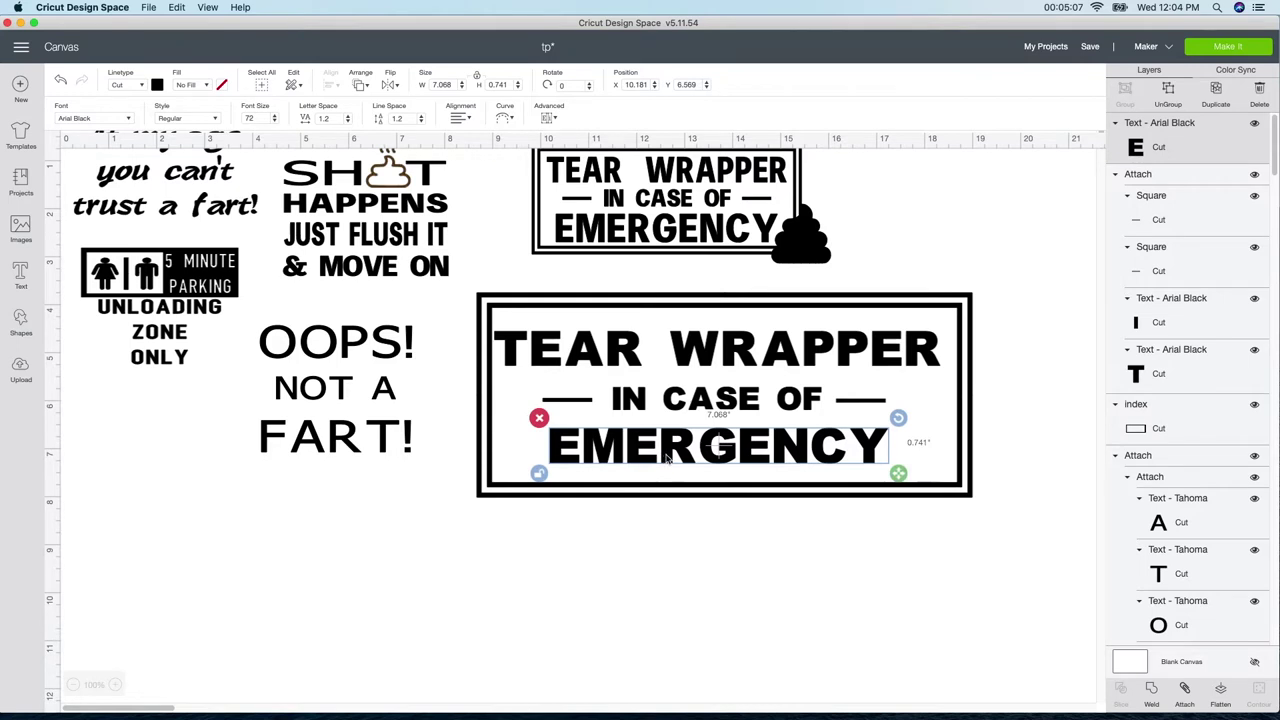
pyautogui.moveTo(658, 455); pyautogui.dragTo(641, 456)
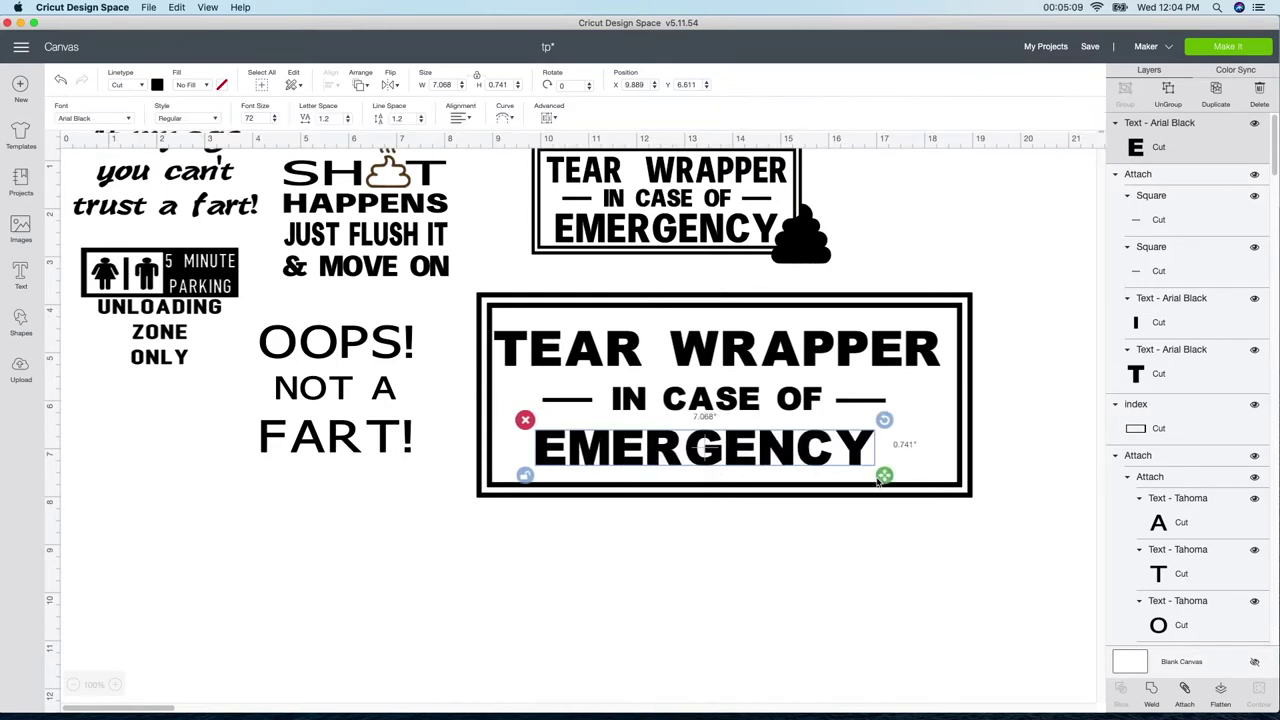
pyautogui.moveTo(884, 475); pyautogui.dragTo(930, 482)
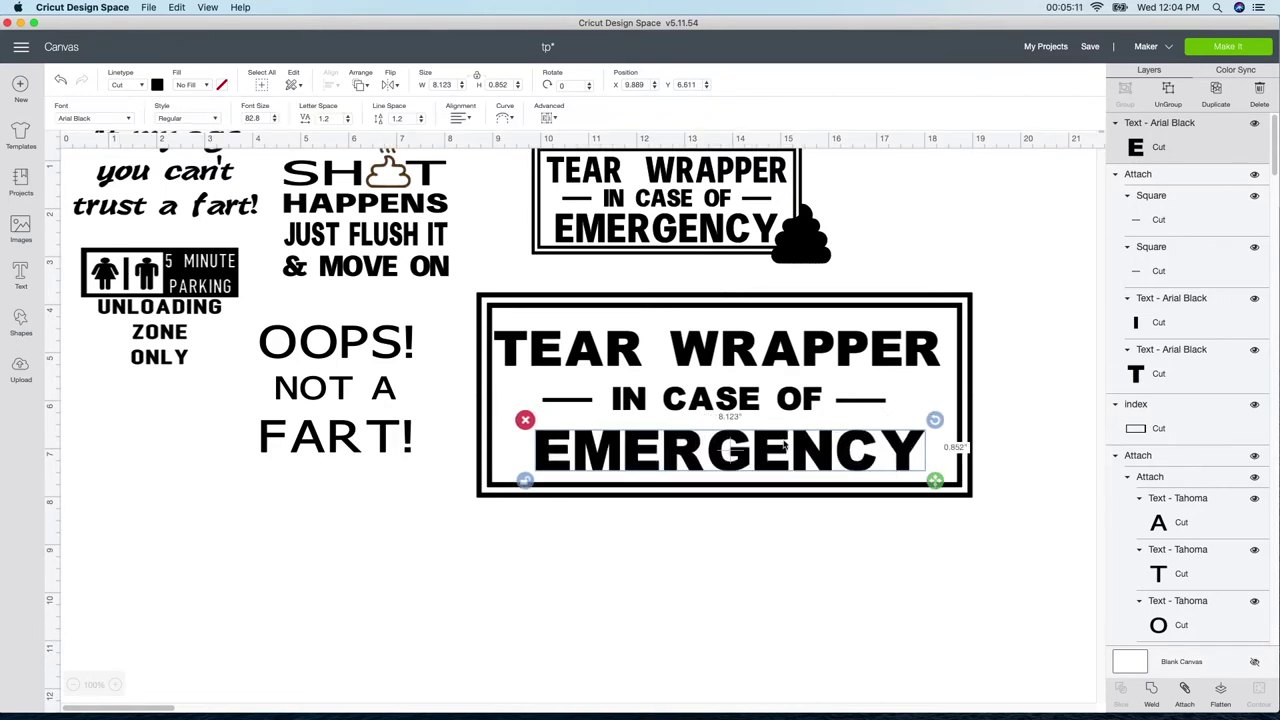
pyautogui.moveTo(770, 450); pyautogui.dragTo(762, 449)
pyautogui.click(717, 582)
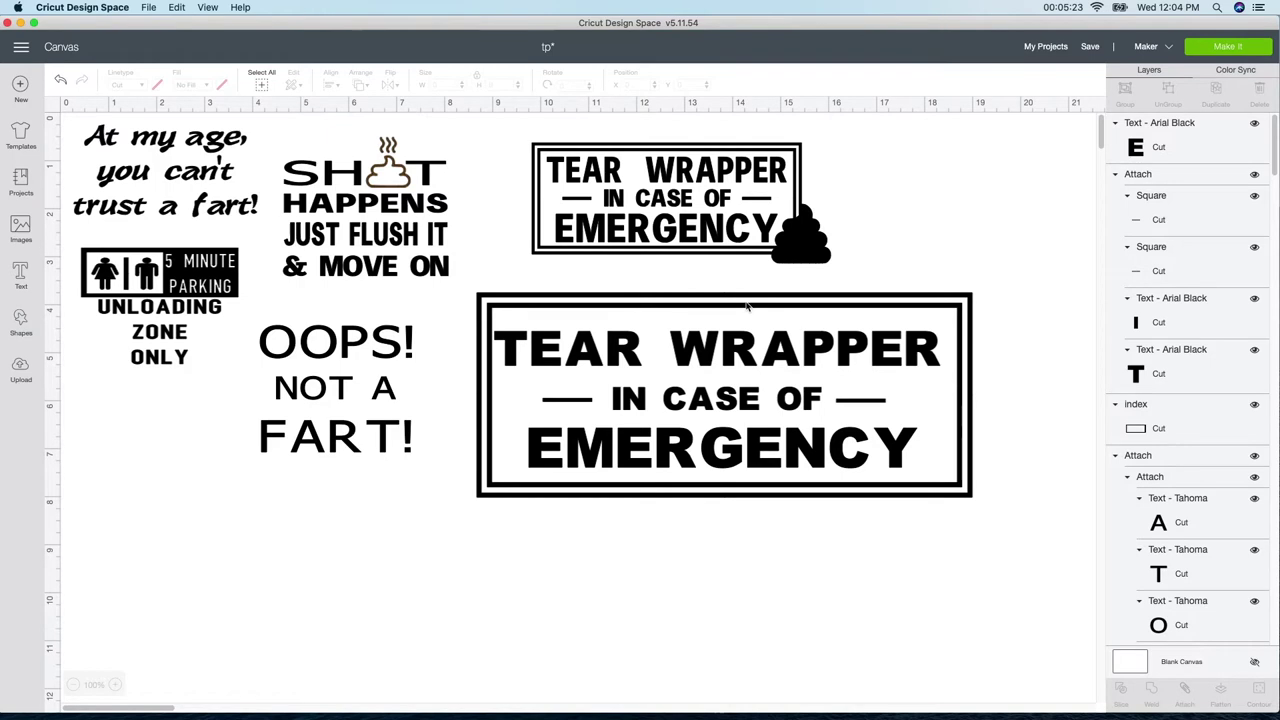
pyautogui.moveTo(746, 344); pyautogui.dragTo(746, 606)
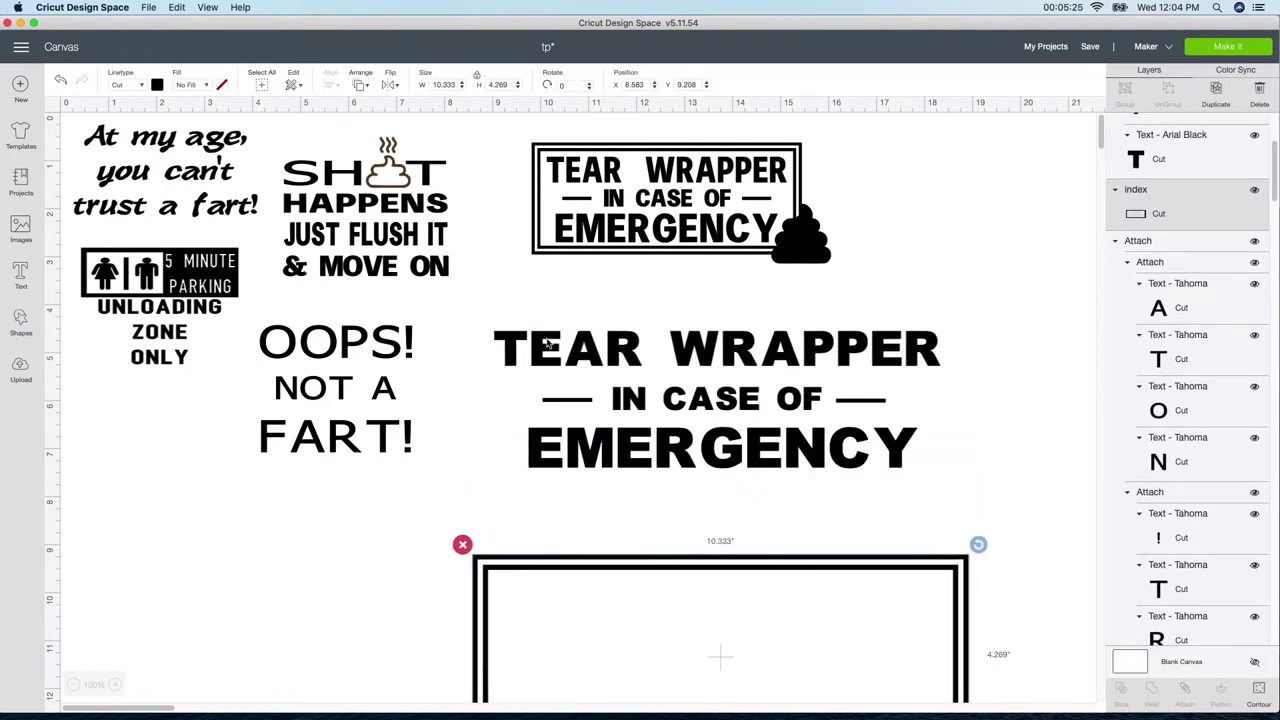
# Centre EMERGENCY horizontally under the TEAR WRAPPER / IN CASE OF title
pyautogui.moveTo(516, 313); pyautogui.dragTo(921, 521)
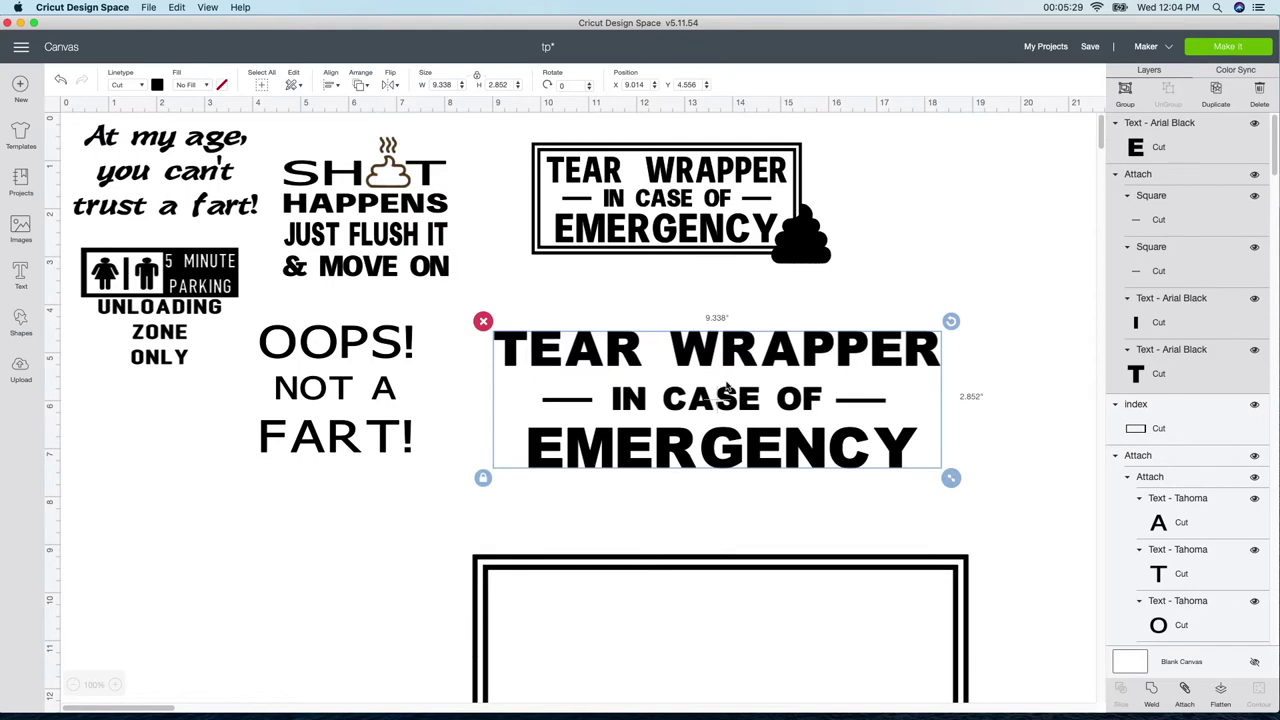
pyautogui.click(671, 480)
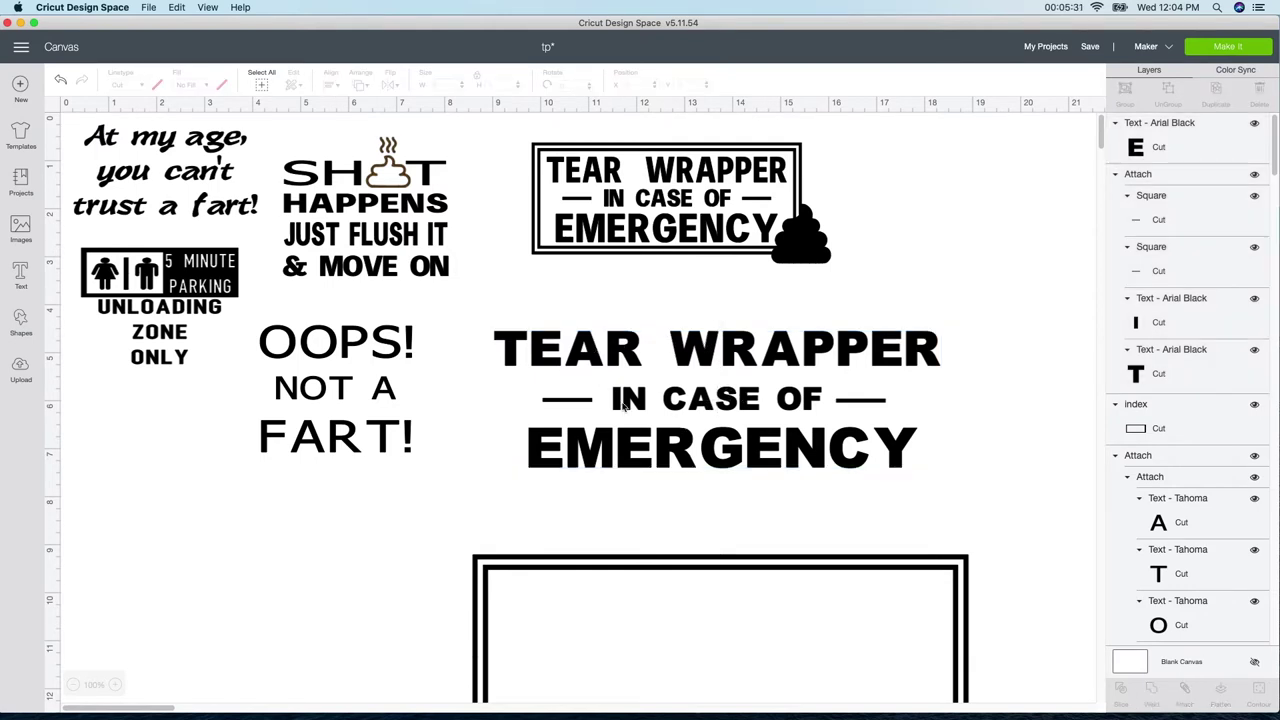
pyautogui.click(843, 403)
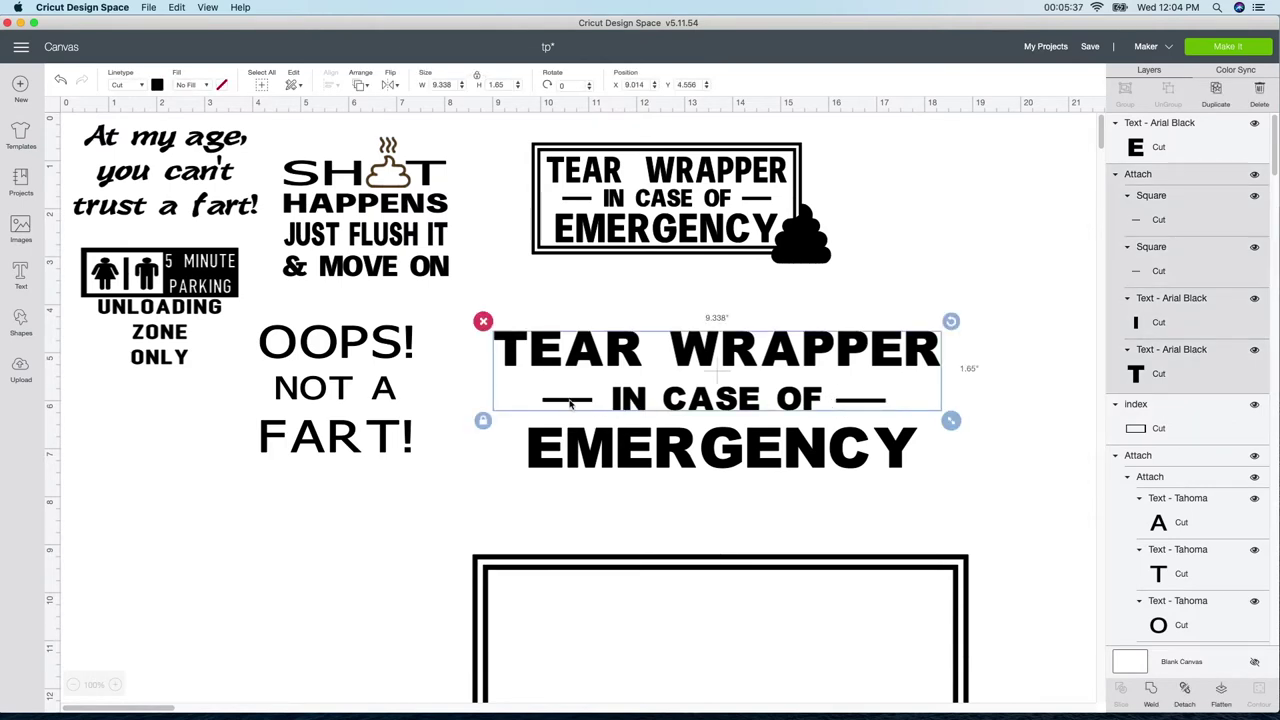
pyautogui.click(537, 470)
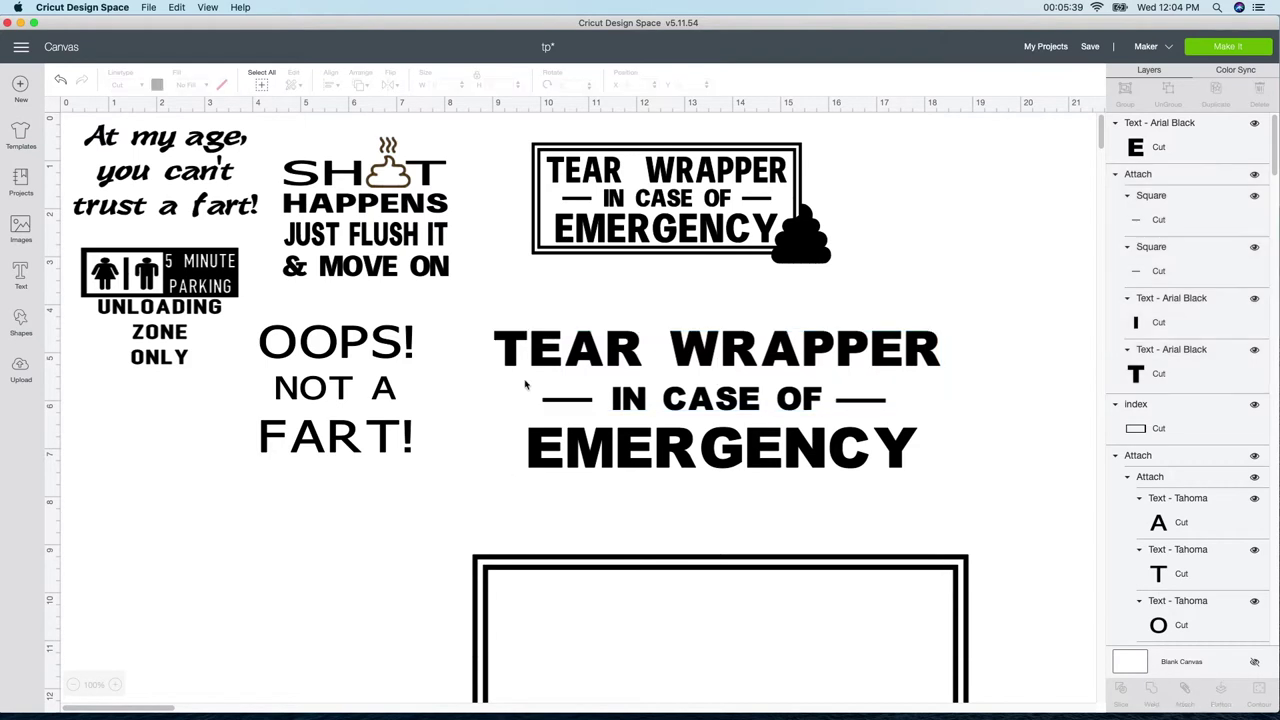
pyautogui.moveTo(516, 322); pyautogui.dragTo(694, 470)
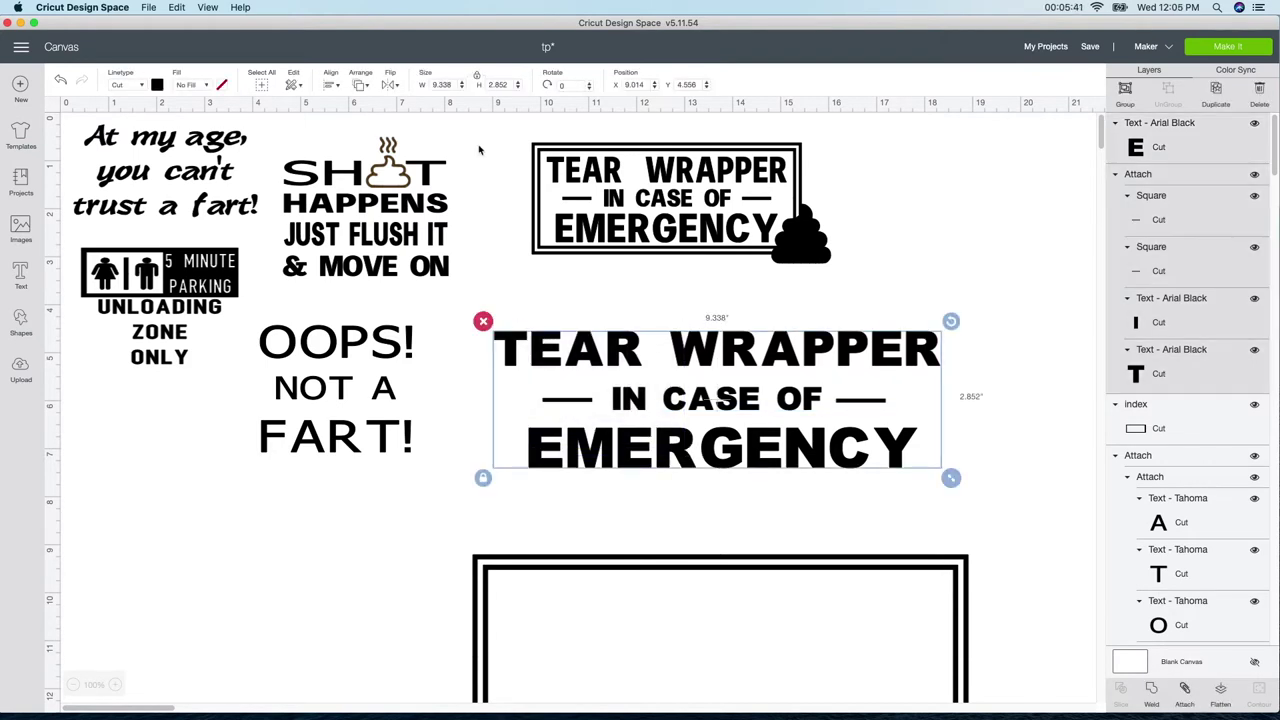
pyautogui.click(332, 85)
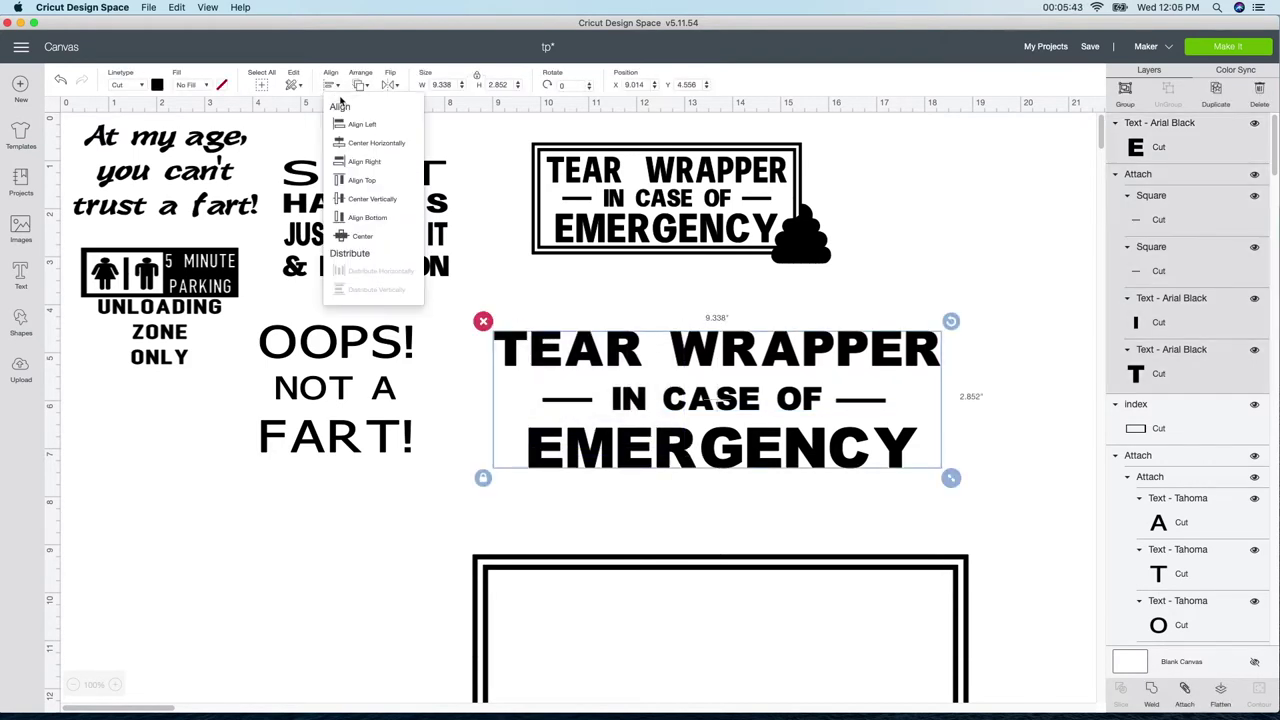
pyautogui.click(358, 146)
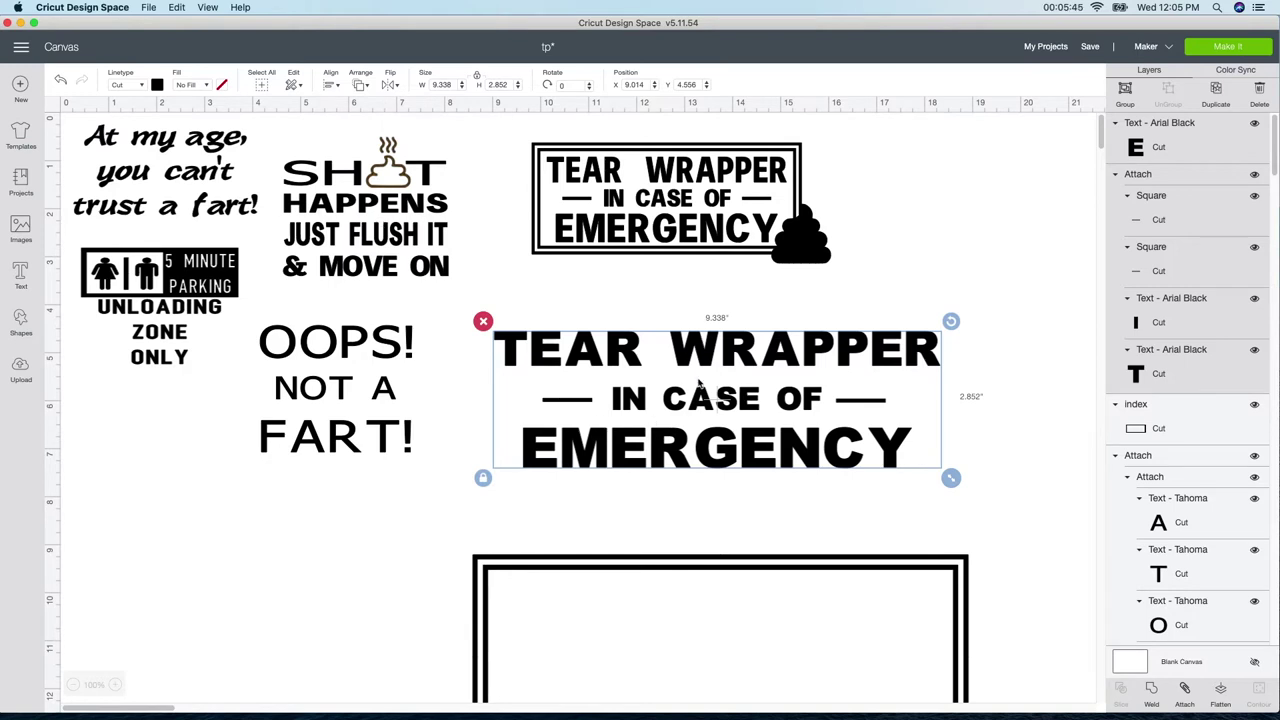
# Attach EMERGENCY to the title and move the double border up around the text
pyautogui.click(709, 591)
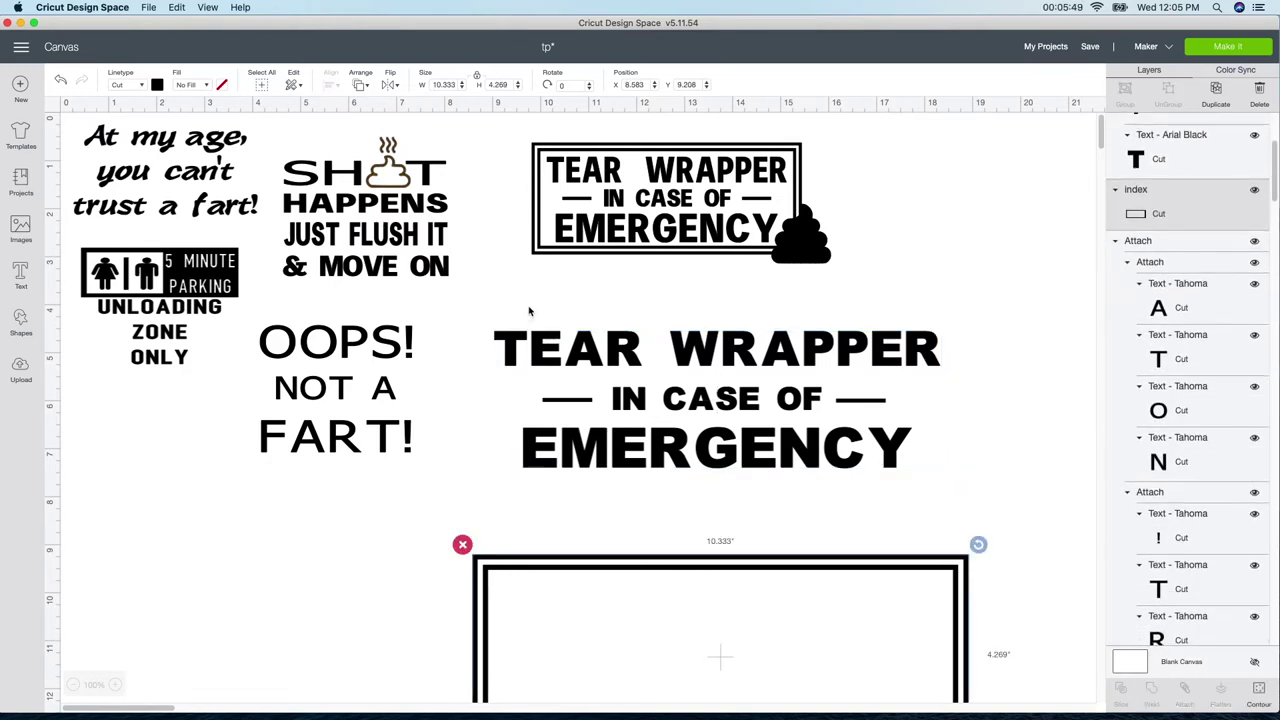
pyautogui.moveTo(533, 306); pyautogui.dragTo(900, 462)
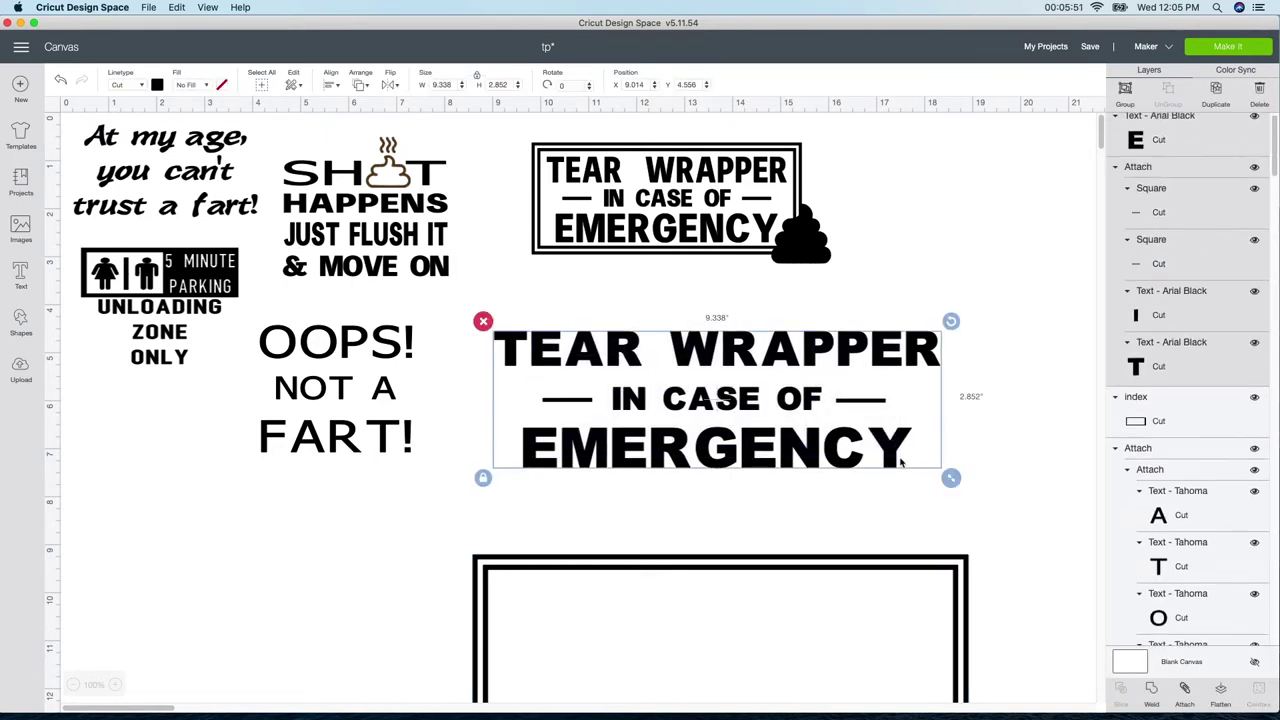
pyautogui.click(1186, 689)
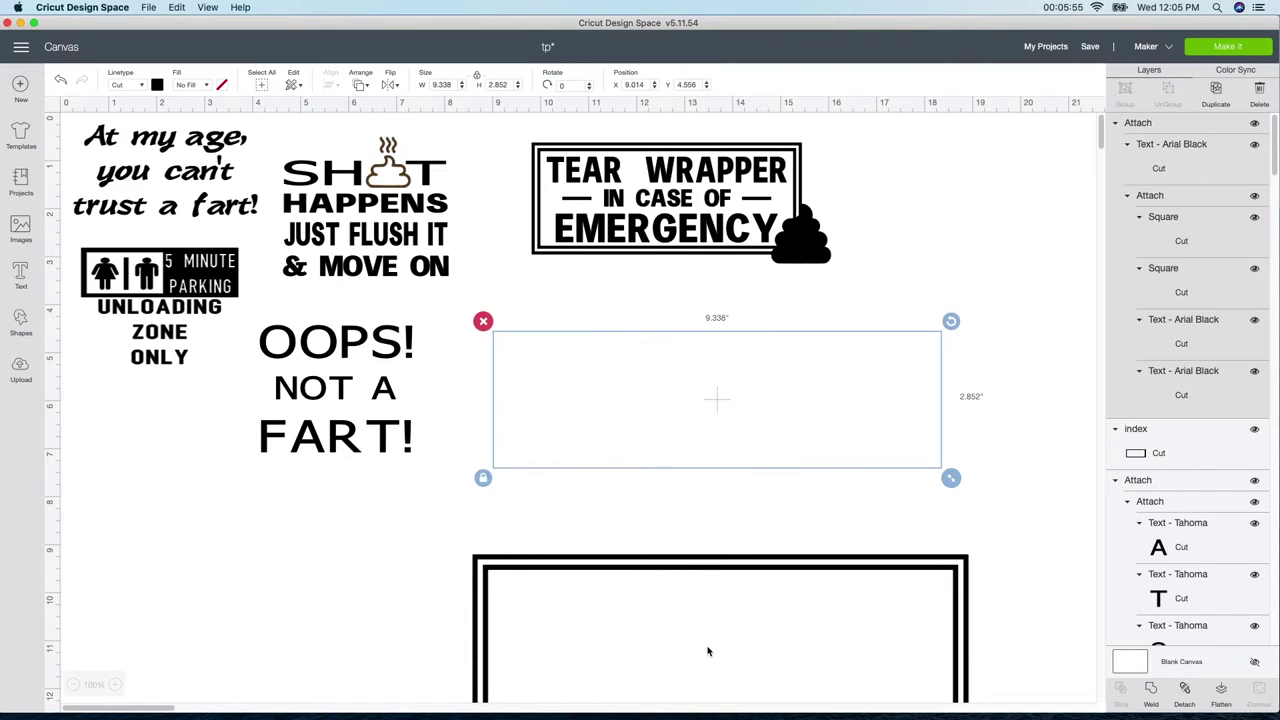
pyautogui.moveTo(711, 537); pyautogui.dragTo(709, 311)
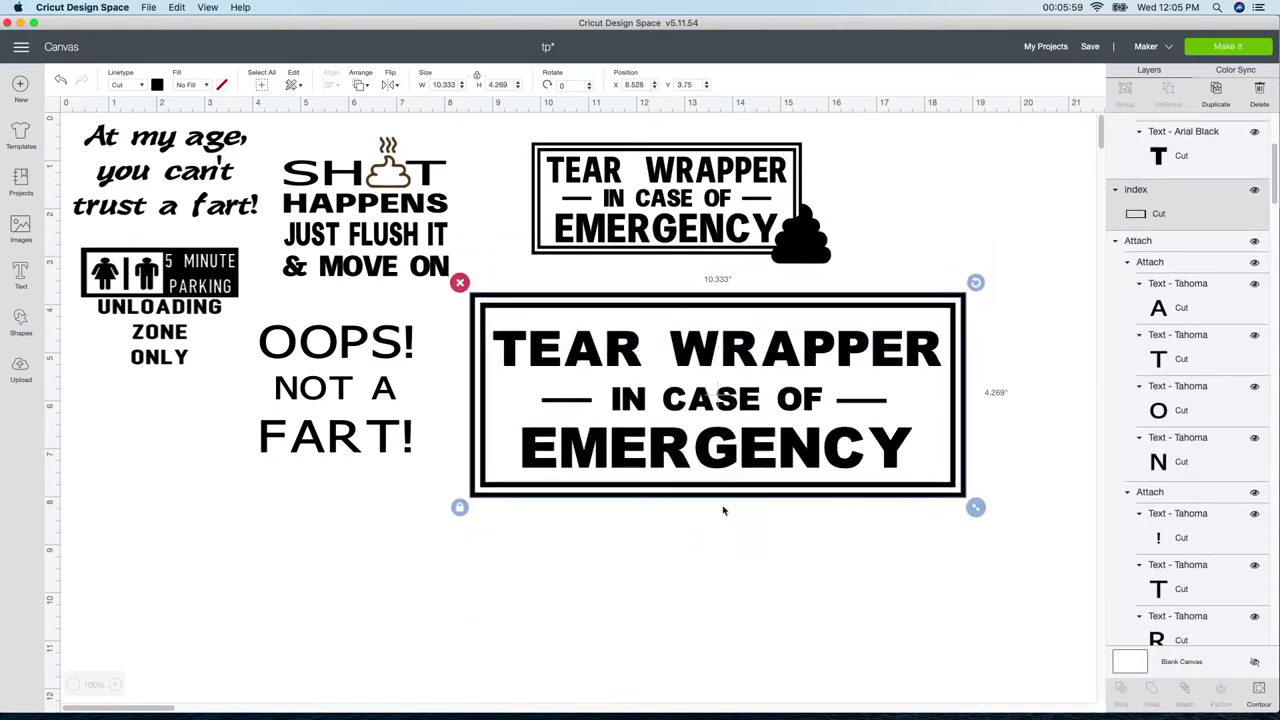
# Centre the sign text horizontally within the double frame, then return to uploaded images
pyautogui.click(725, 568)
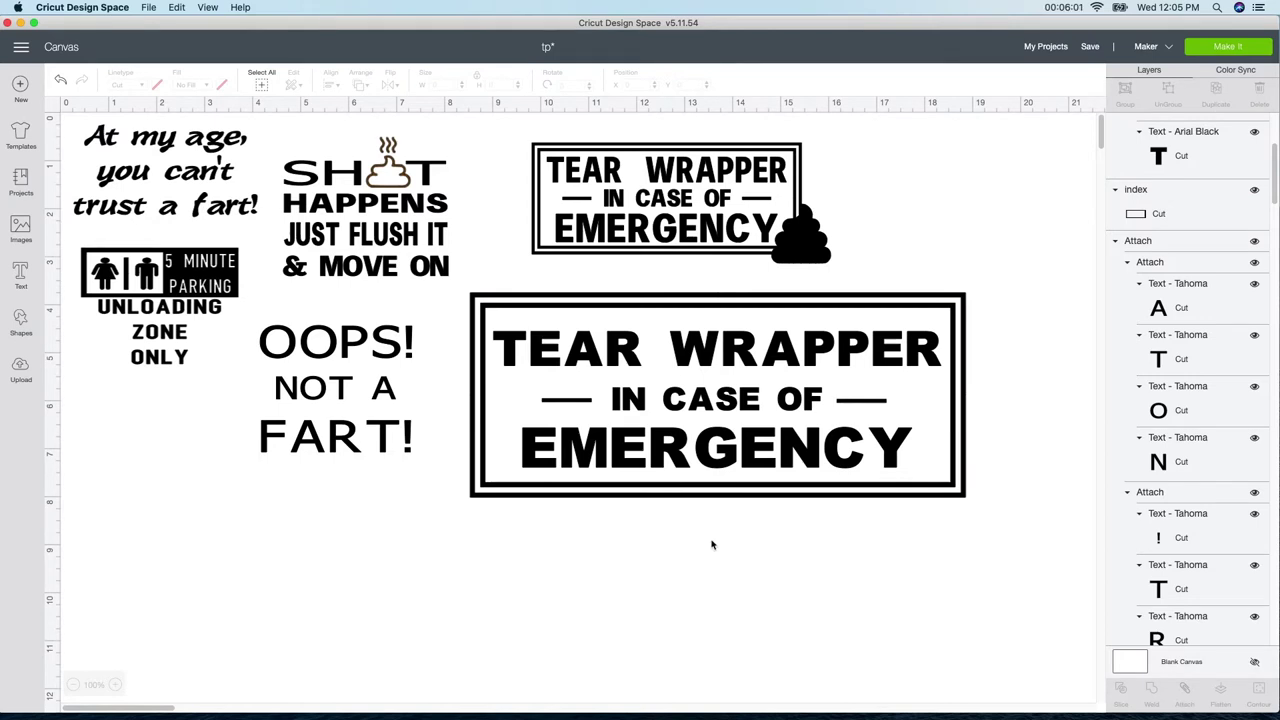
pyautogui.moveTo(711, 543); pyautogui.dragTo(605, 293)
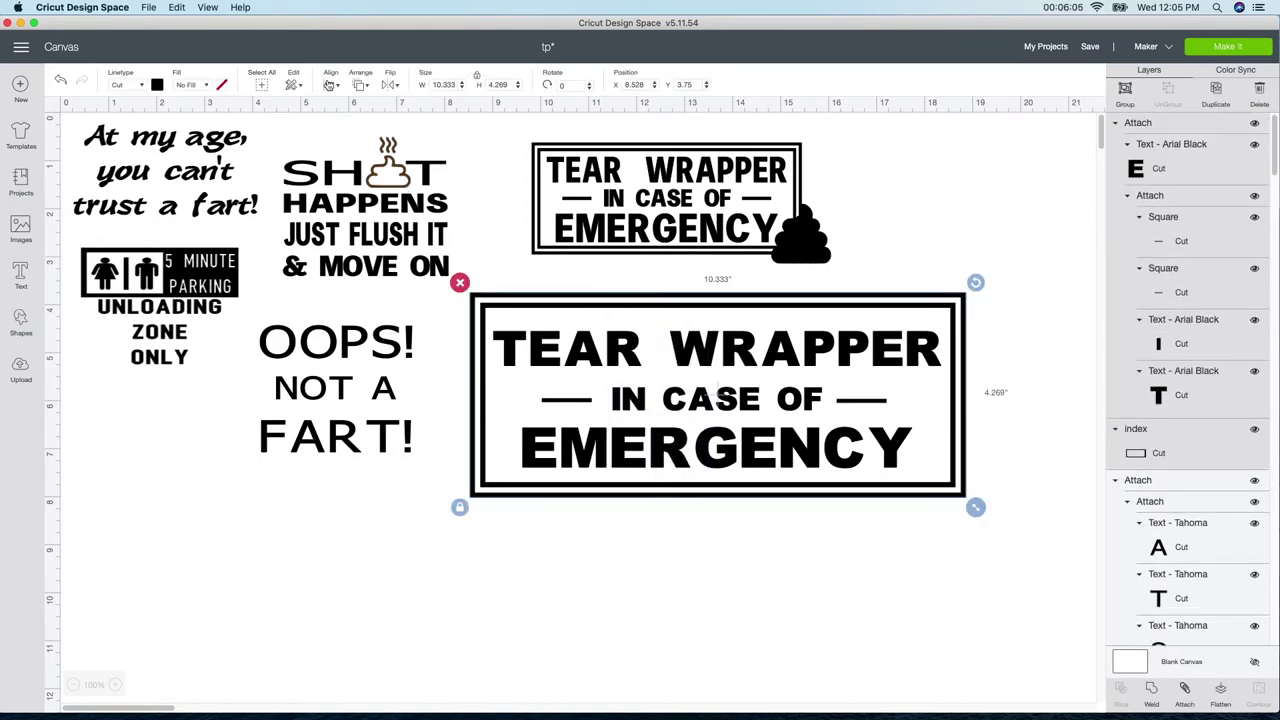
pyautogui.click(329, 85)
pyautogui.click(341, 141)
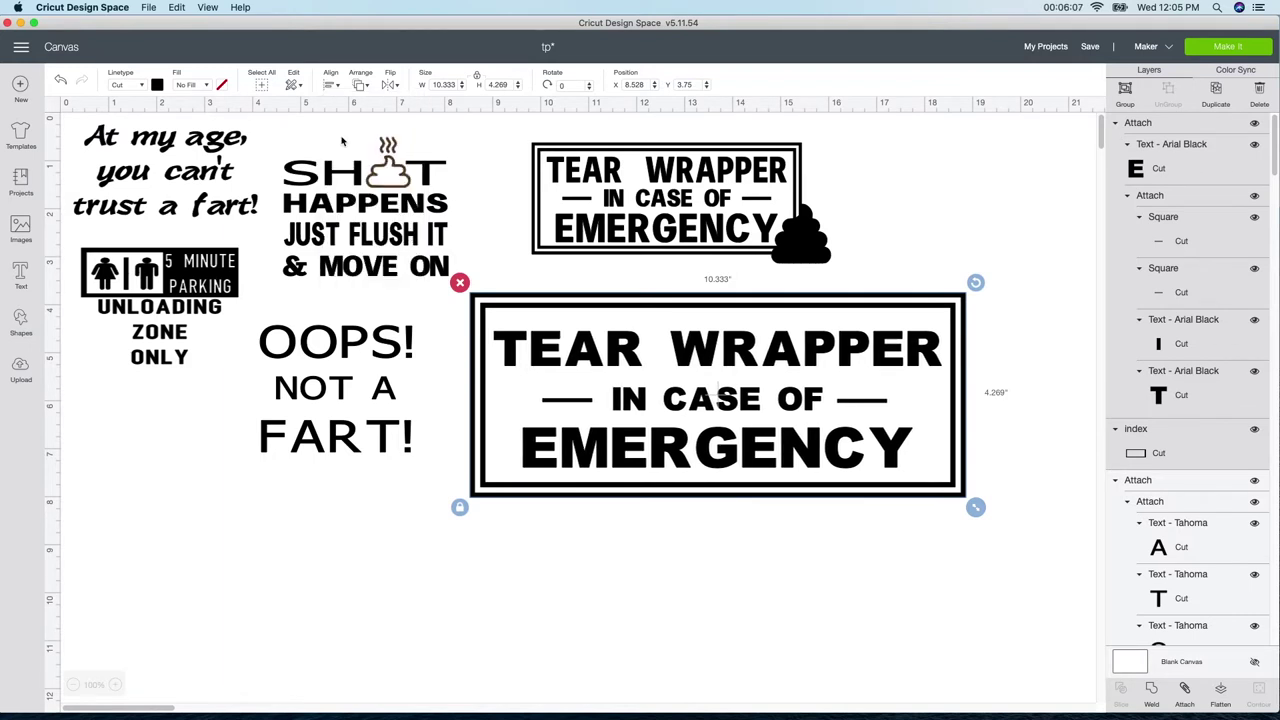
pyautogui.click(643, 584)
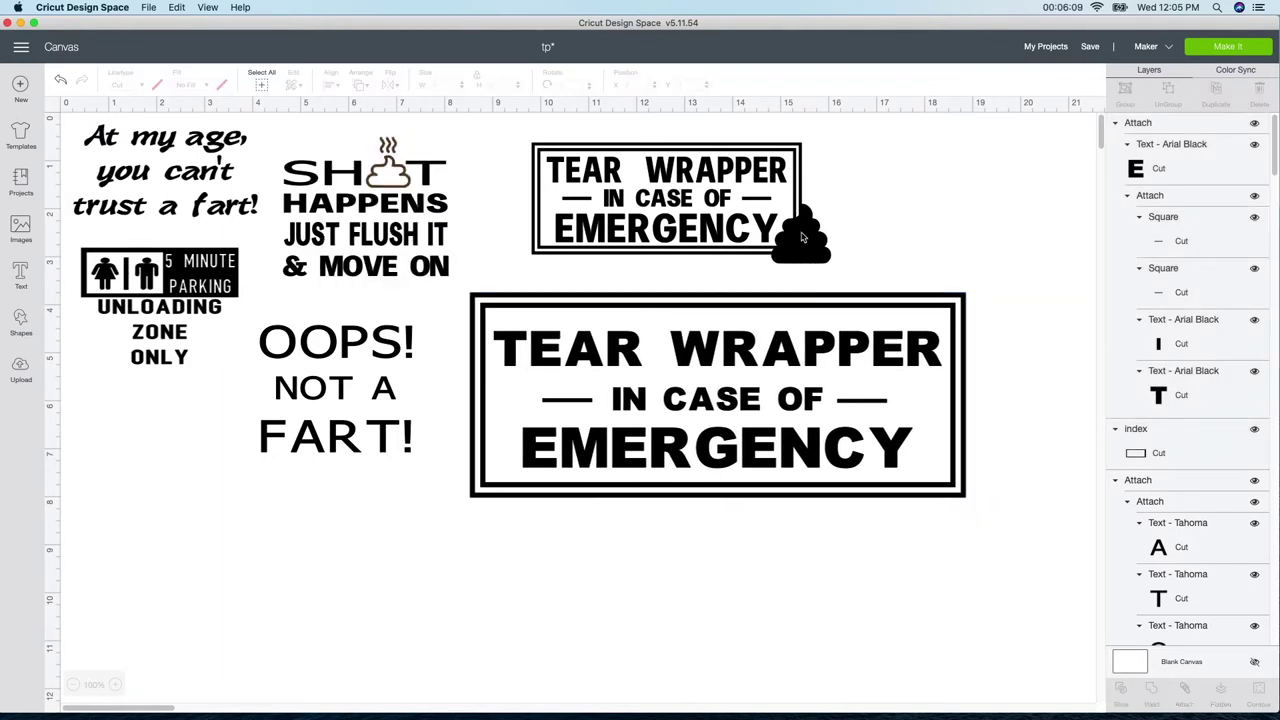
pyautogui.click(24, 378)
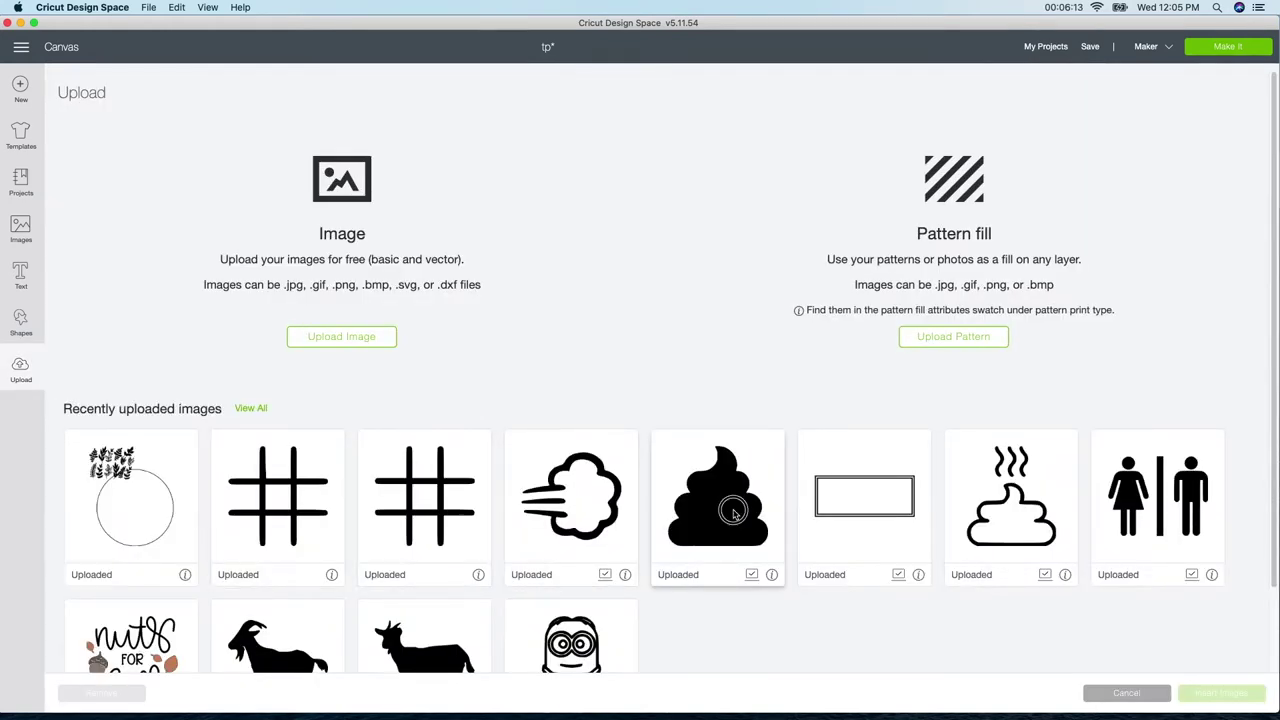
# Insert the uploaded poop image, move it off the OOPS text, and shrink it to about 1.5 inches
pyautogui.click(709, 505)
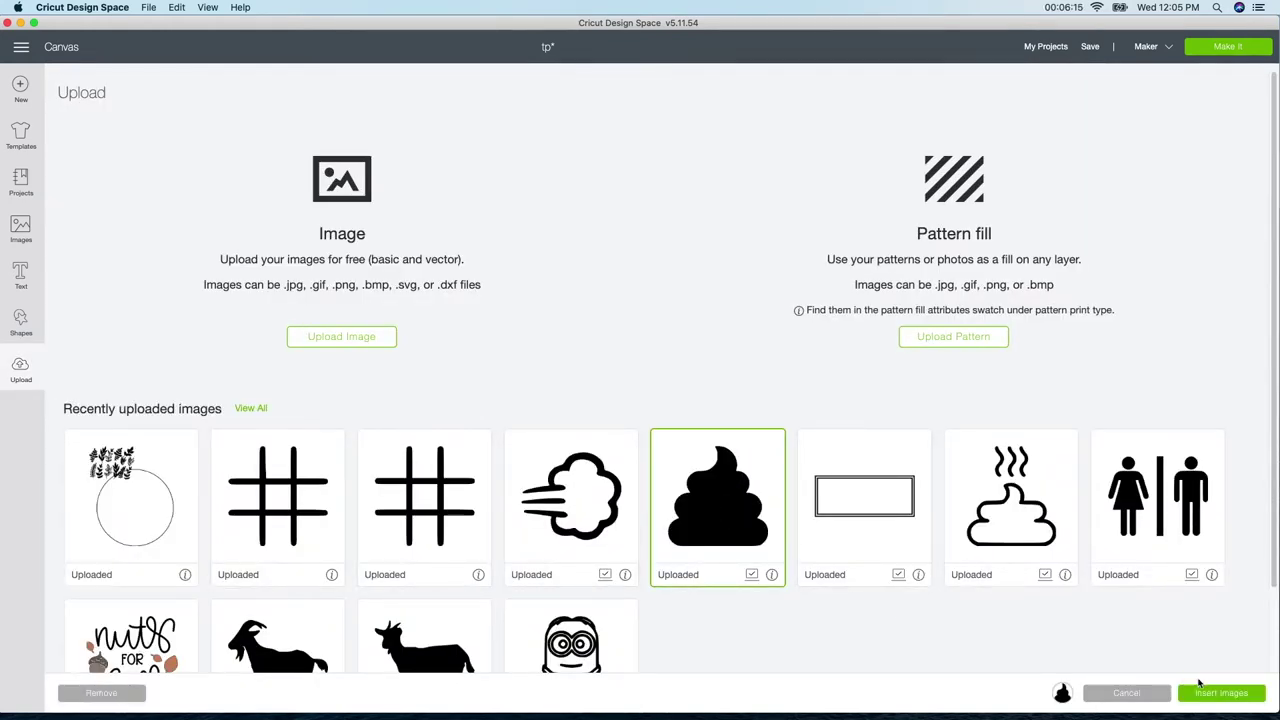
pyautogui.click(1220, 692)
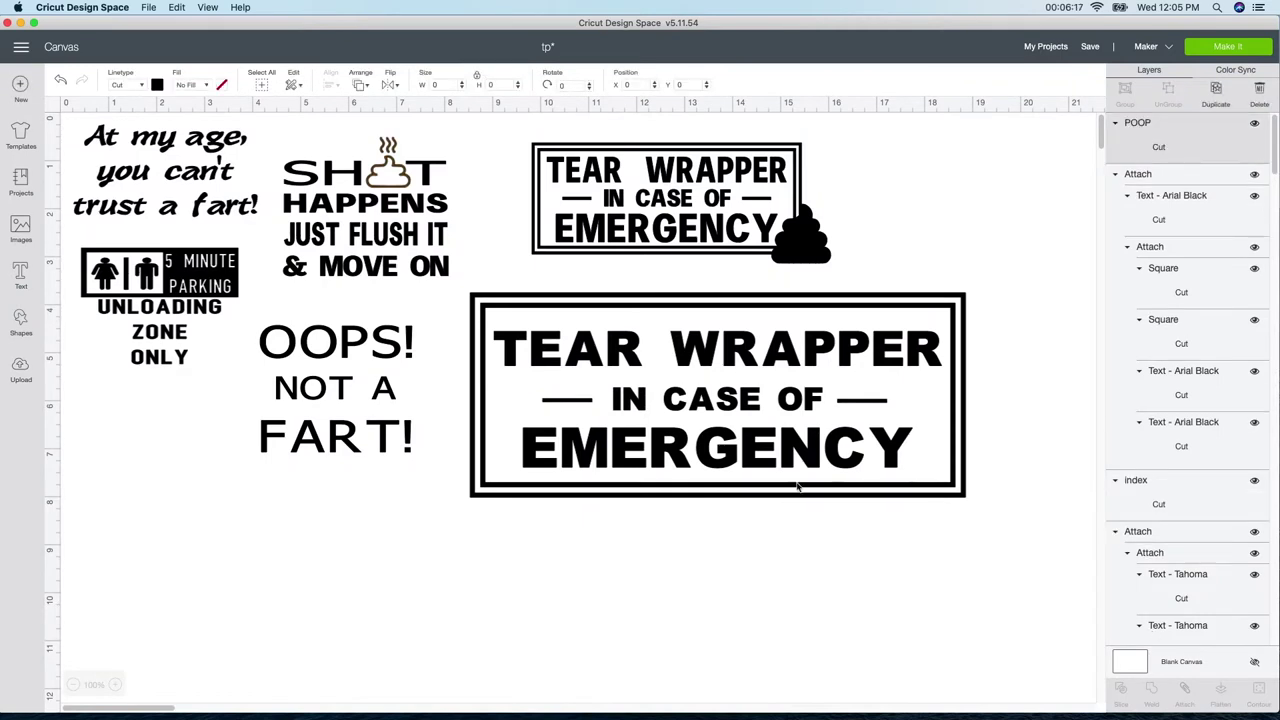
pyautogui.moveTo(335, 390); pyautogui.dragTo(499, 595)
pyautogui.moveTo(549, 640); pyautogui.dragTo(525, 610)
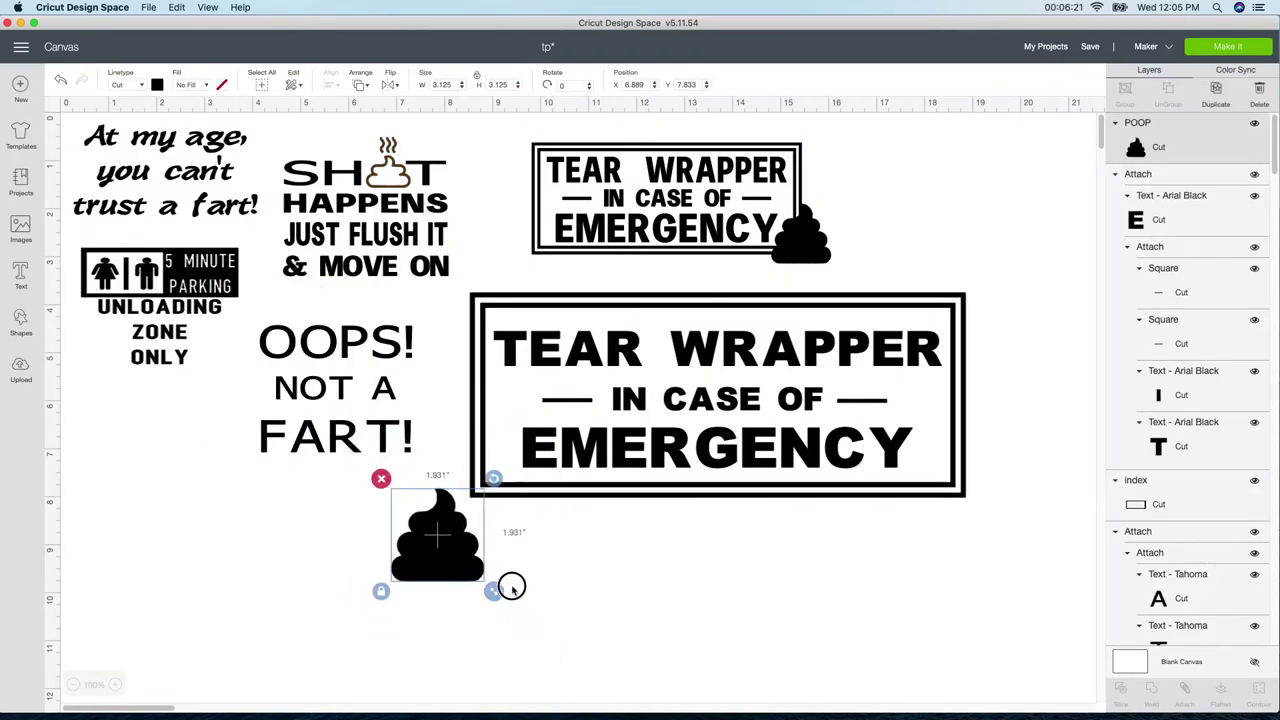
pyautogui.moveTo(511, 588); pyautogui.dragTo(500, 571)
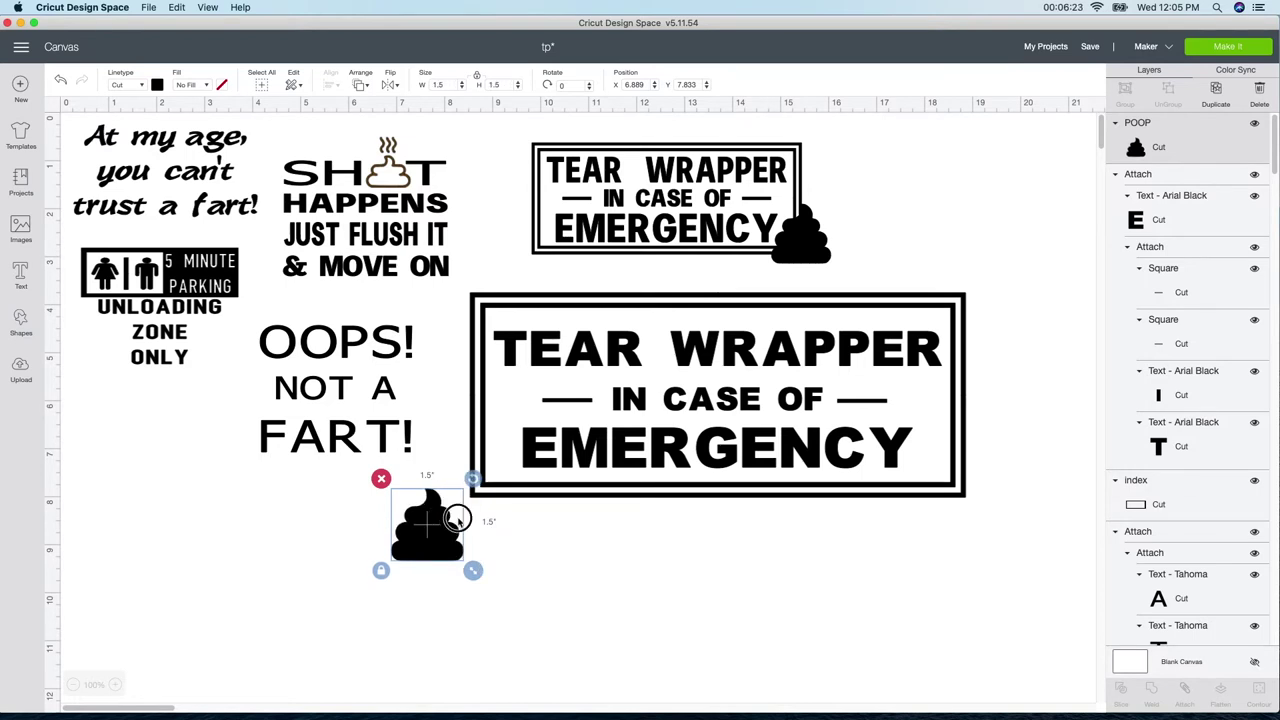
# Place the poop beside EMERGENCY at the large sign's lower right, sized 1.792 inches
pyautogui.moveTo(456, 518); pyautogui.dragTo(960, 440)
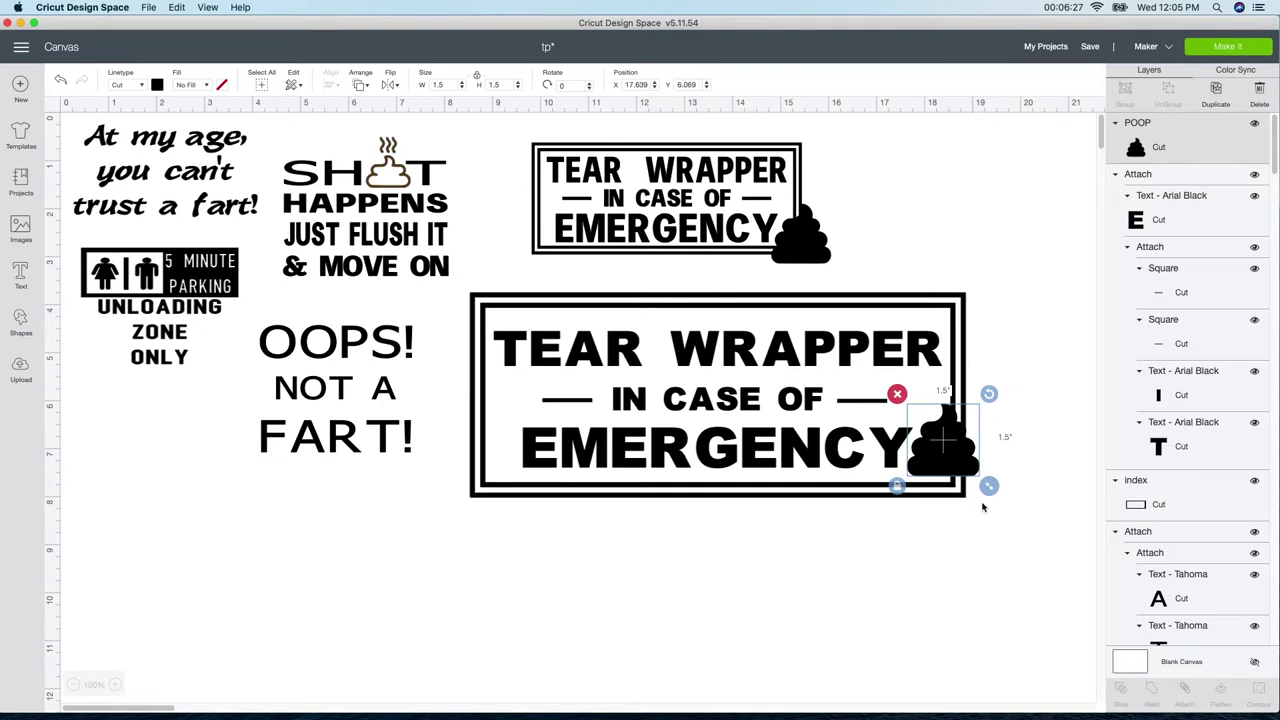
pyautogui.moveTo(990, 487); pyautogui.dragTo(1014, 513)
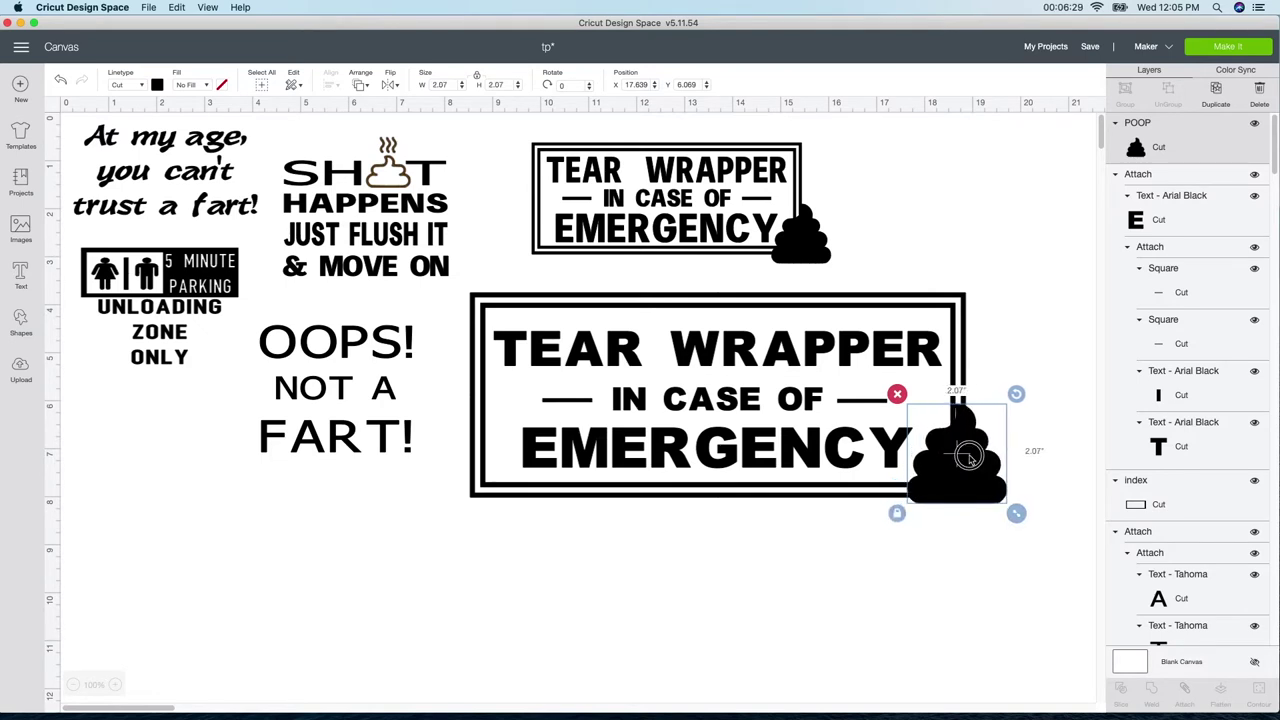
pyautogui.moveTo(966, 464); pyautogui.dragTo(966, 481)
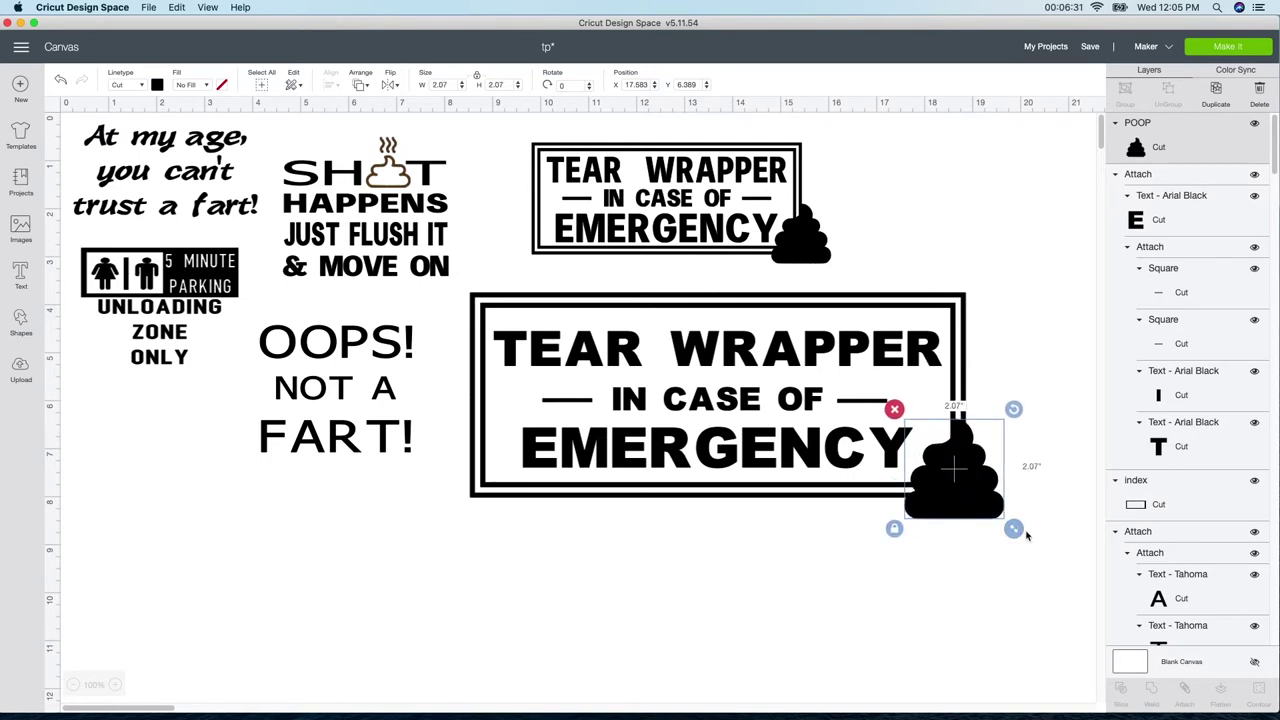
pyautogui.moveTo(1014, 524); pyautogui.dragTo(964, 484)
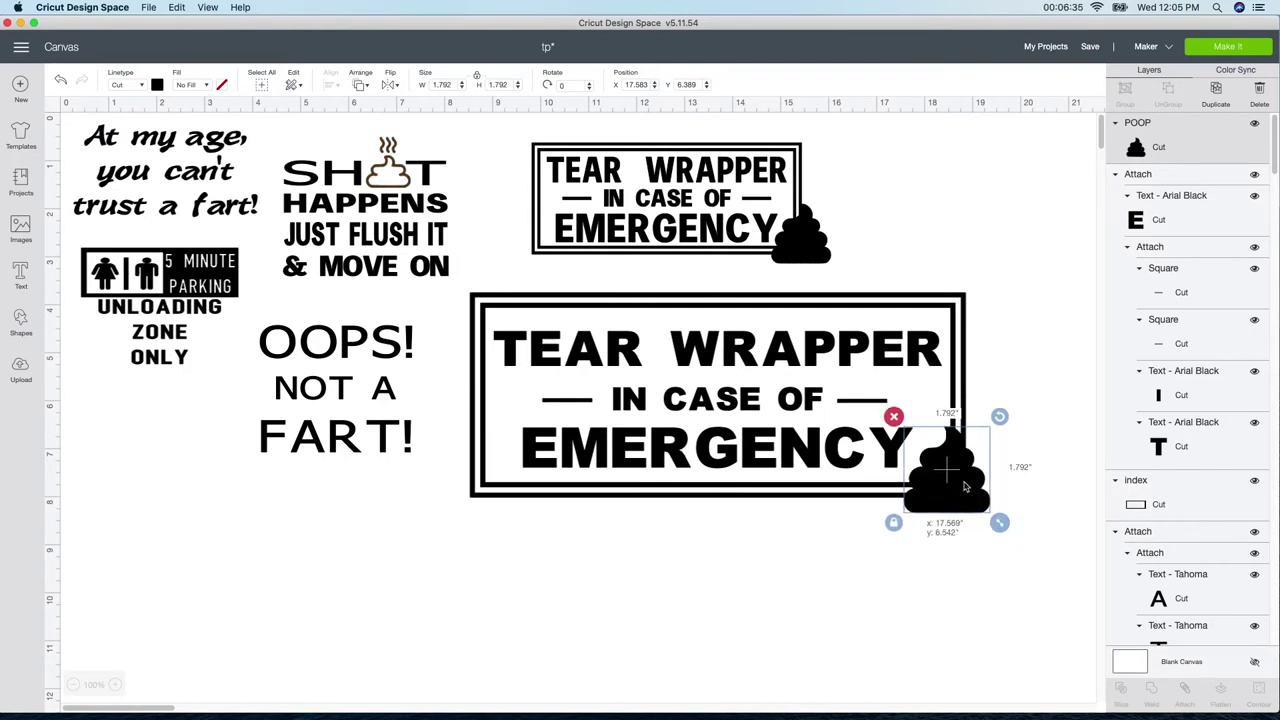
pyautogui.click(959, 584)
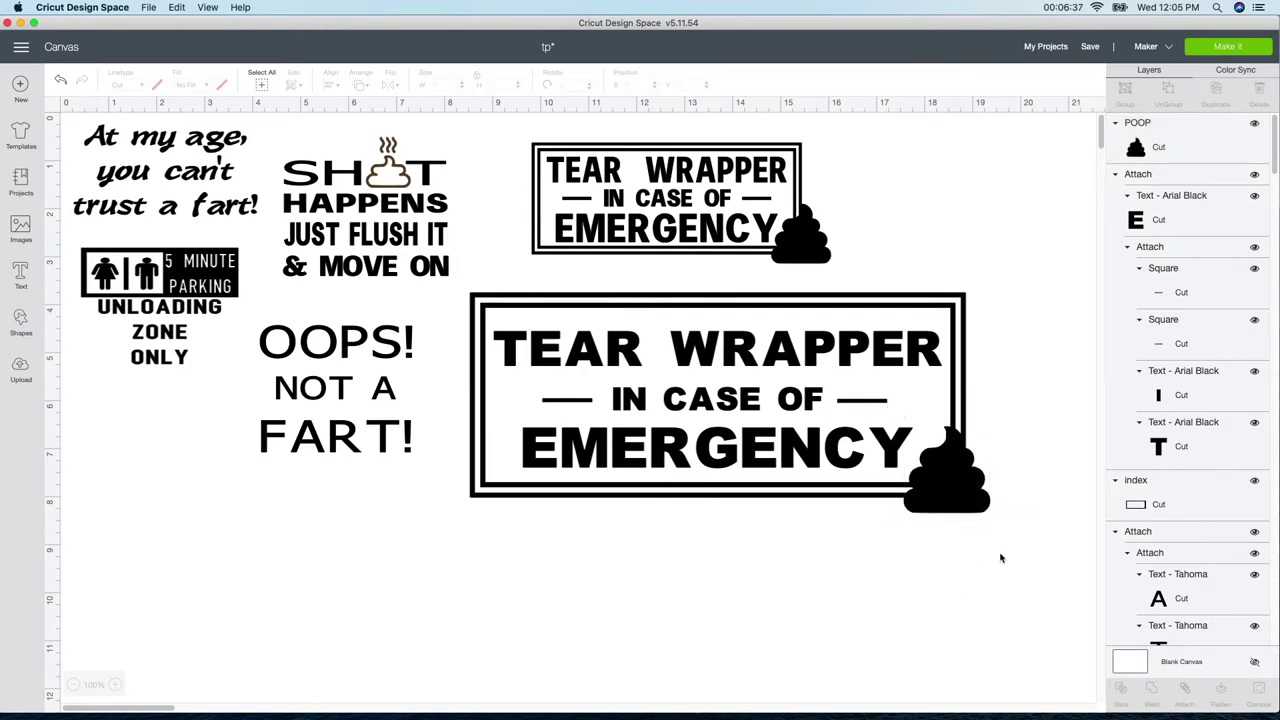
pyautogui.moveTo(1000, 557); pyautogui.dragTo(500, 290)
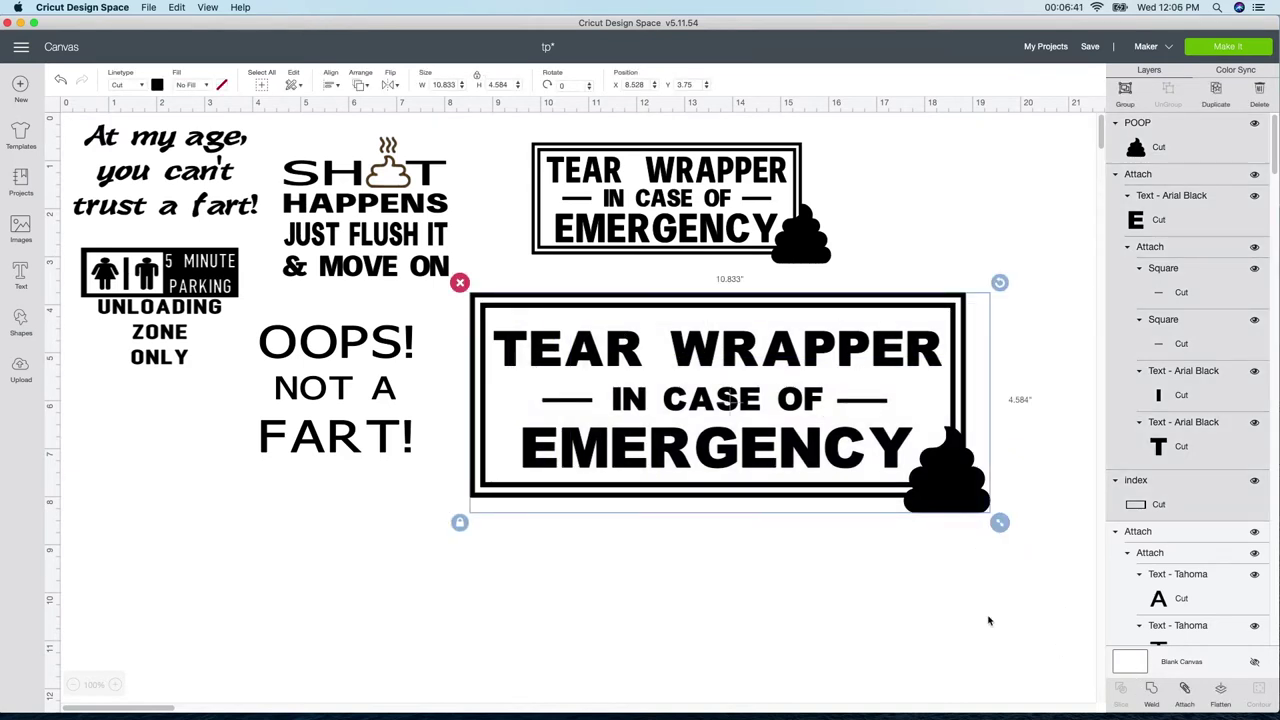
# Color the poop image brown
pyautogui.click(924, 611)
pyautogui.click(948, 510)
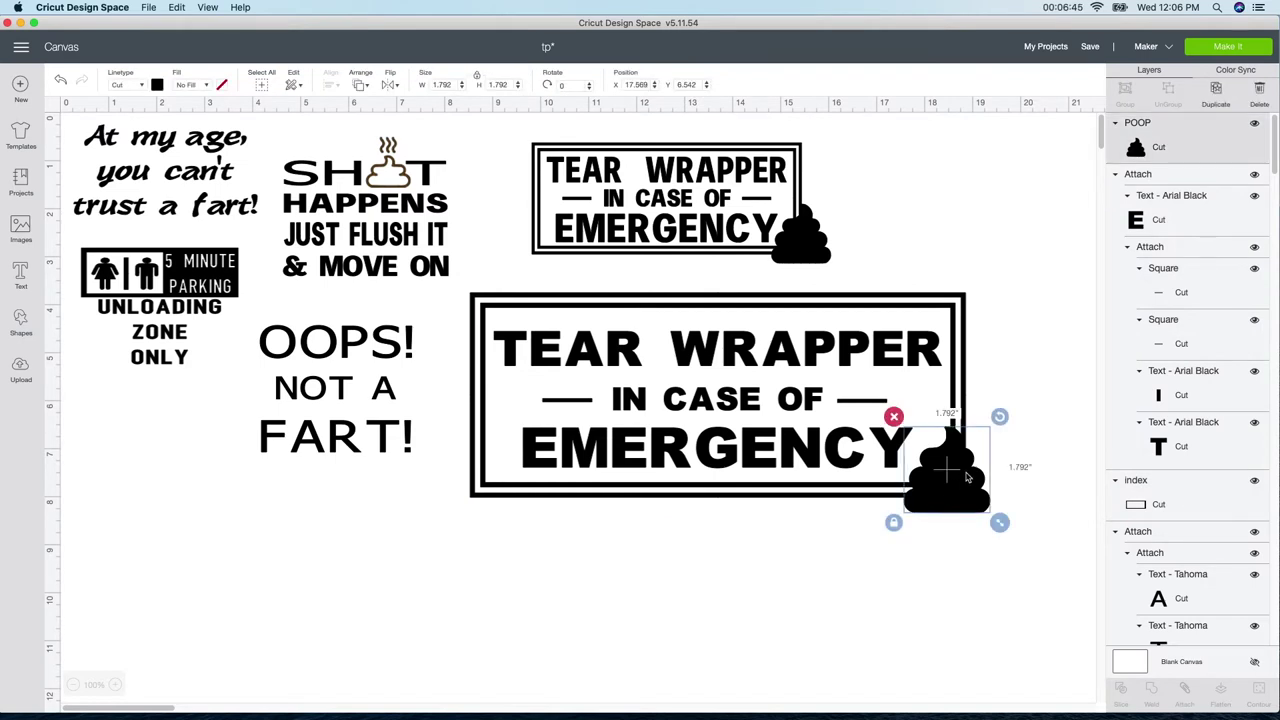
pyautogui.click(157, 85)
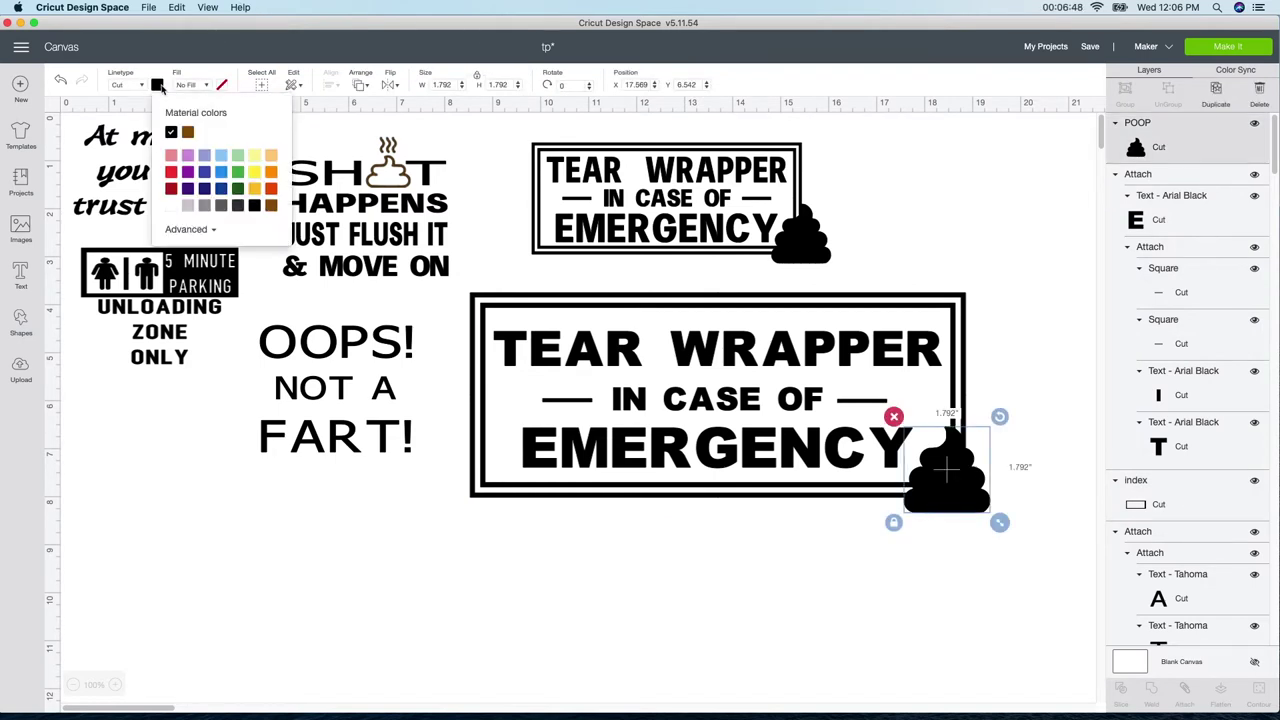
pyautogui.click(187, 133)
pyautogui.click(703, 637)
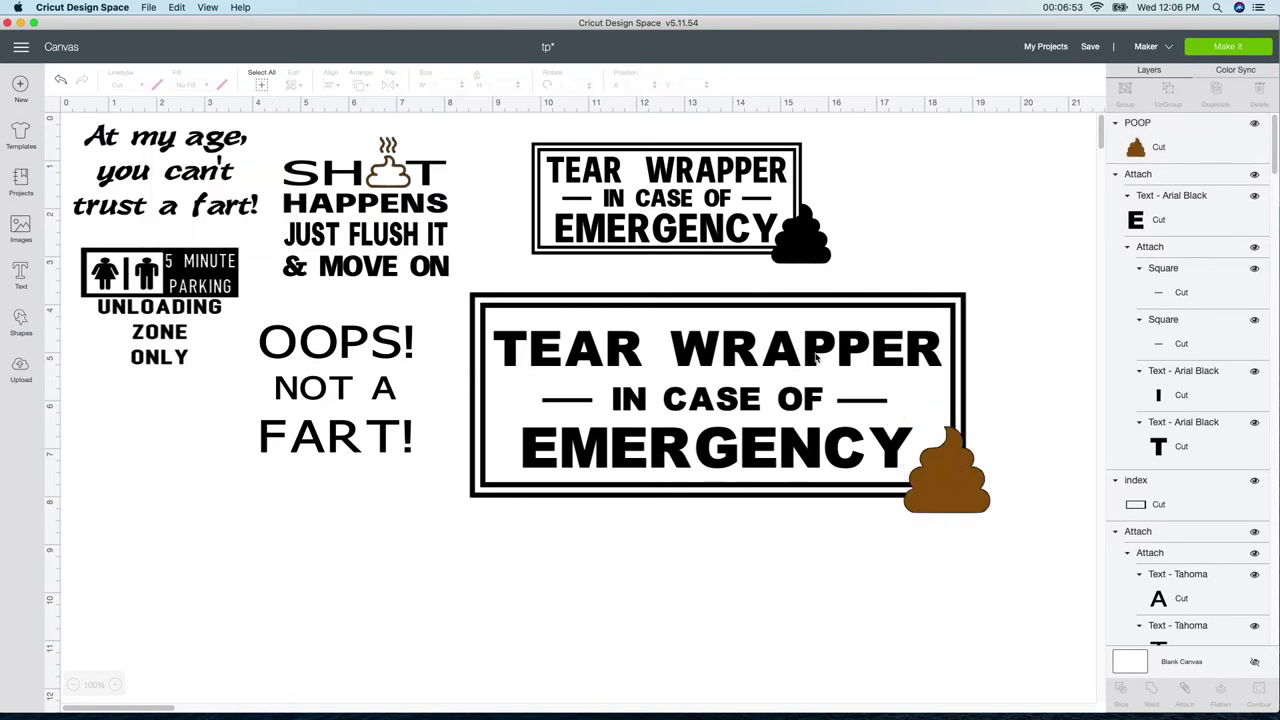
# Delete the smaller TEAR WRAPPER sign that has the black poop
pyautogui.click(695, 349)
pyautogui.click(950, 483)
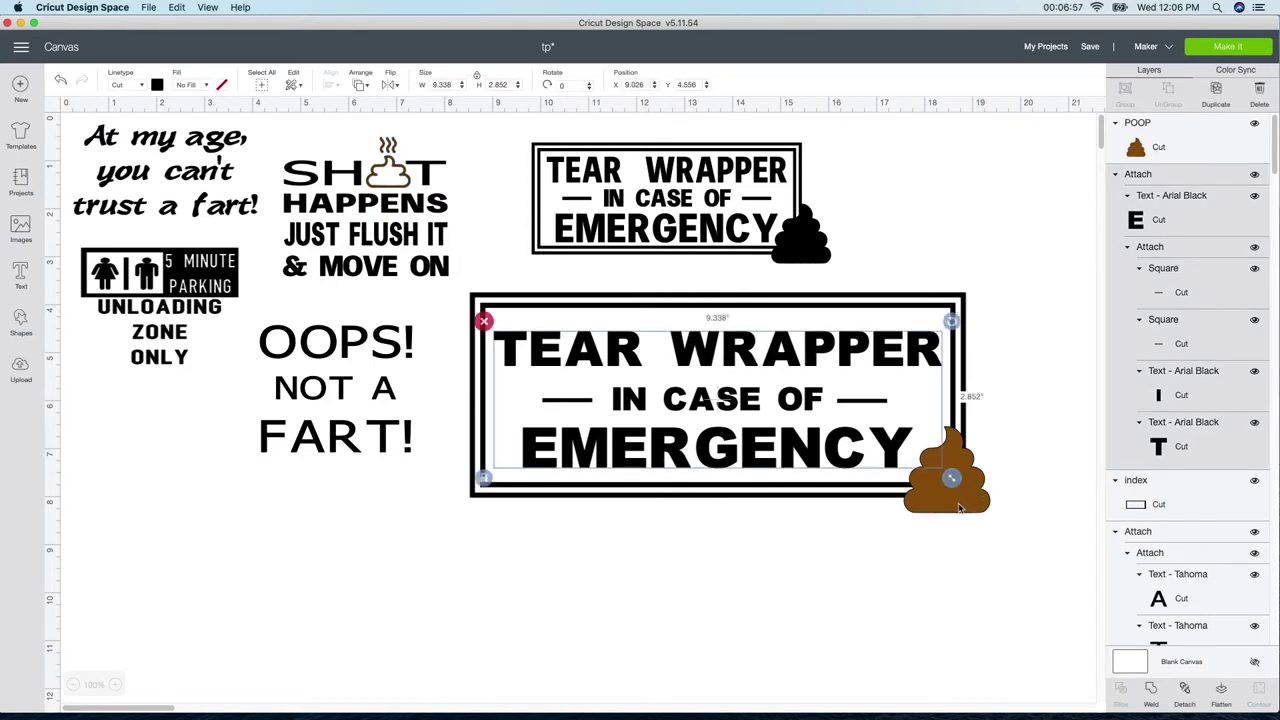
pyautogui.click(958, 508)
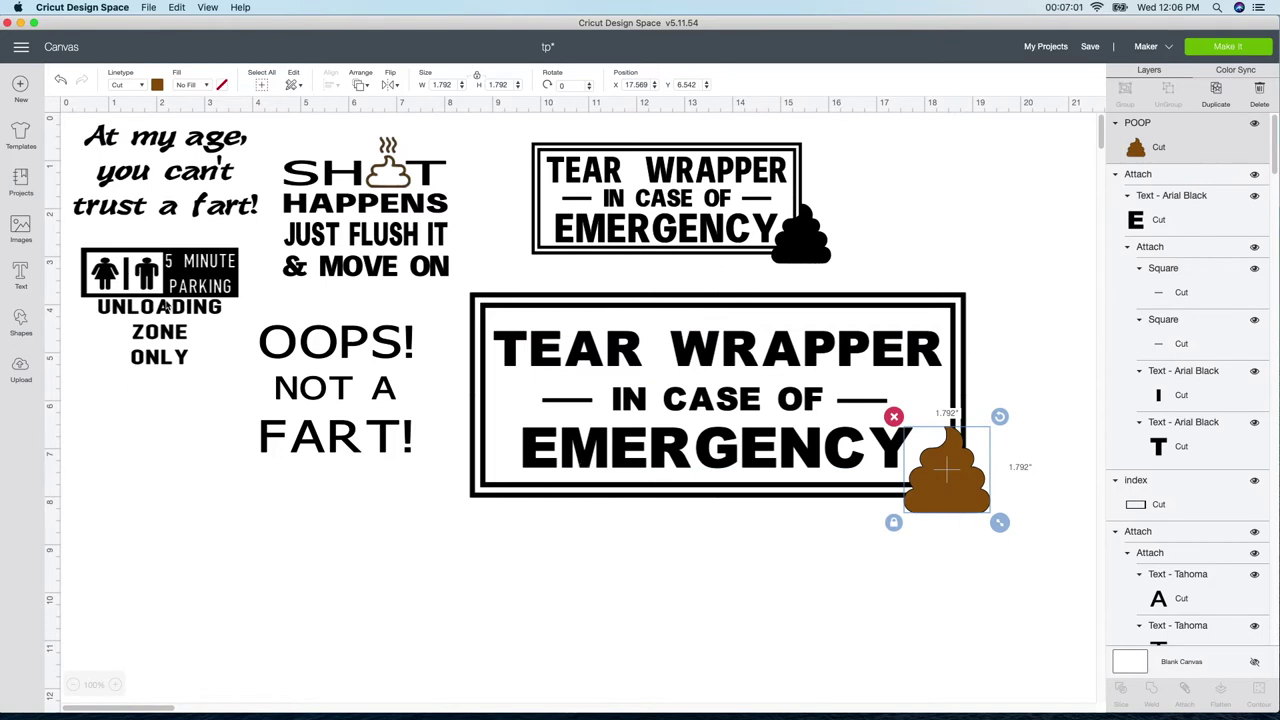
pyautogui.click(214, 285)
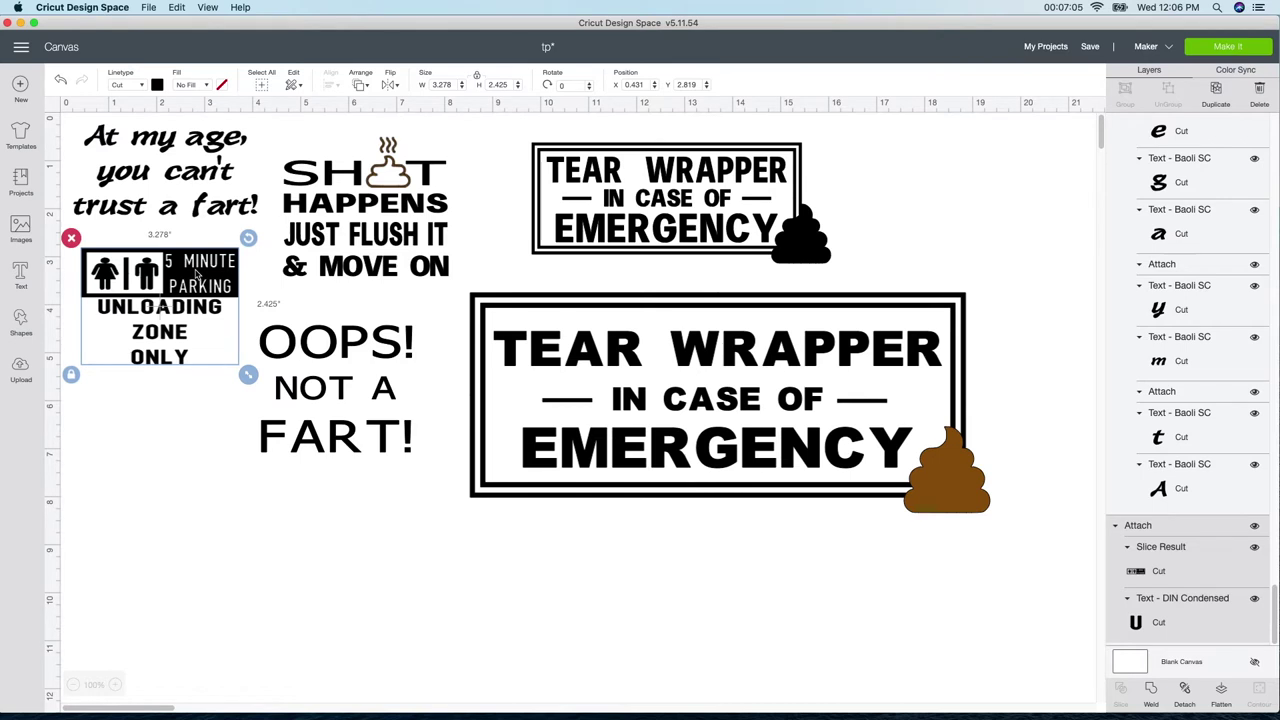
pyautogui.click(660, 243)
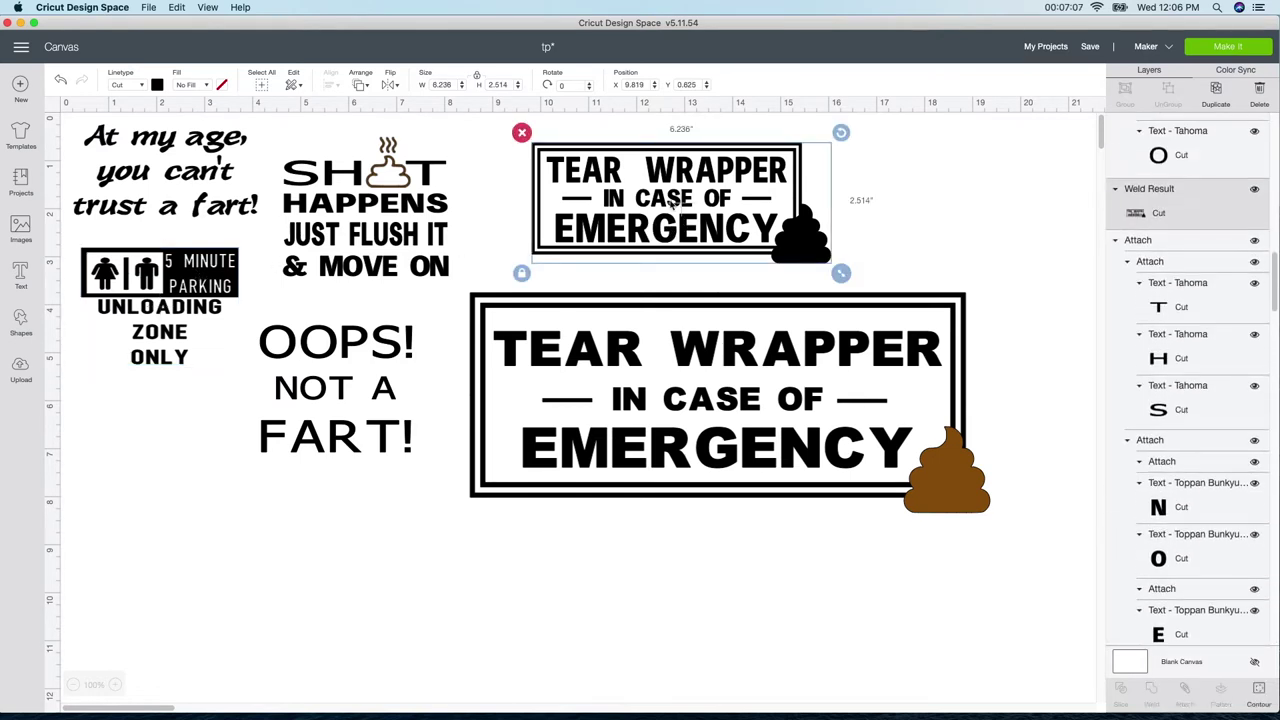
pyautogui.click(523, 133)
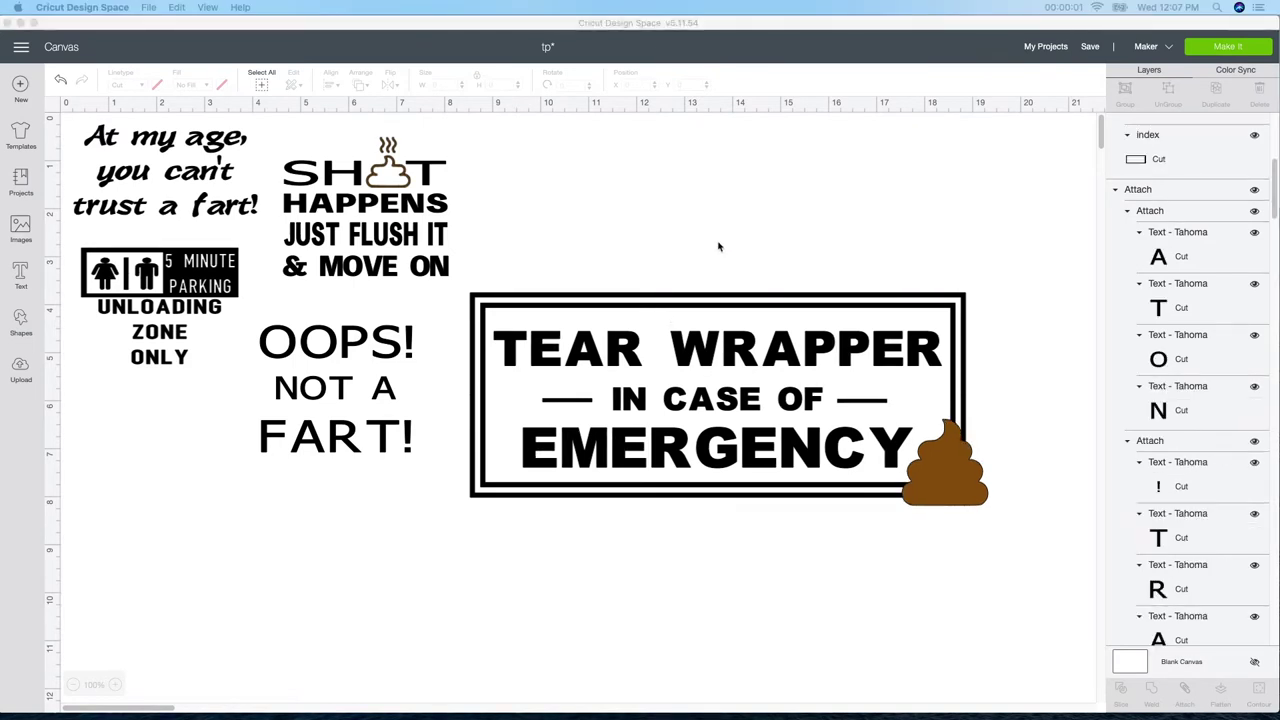
# In the mat preview, space out the At my age and JUST FLUSH IT designs on mat 1
pyautogui.click(1228, 49)
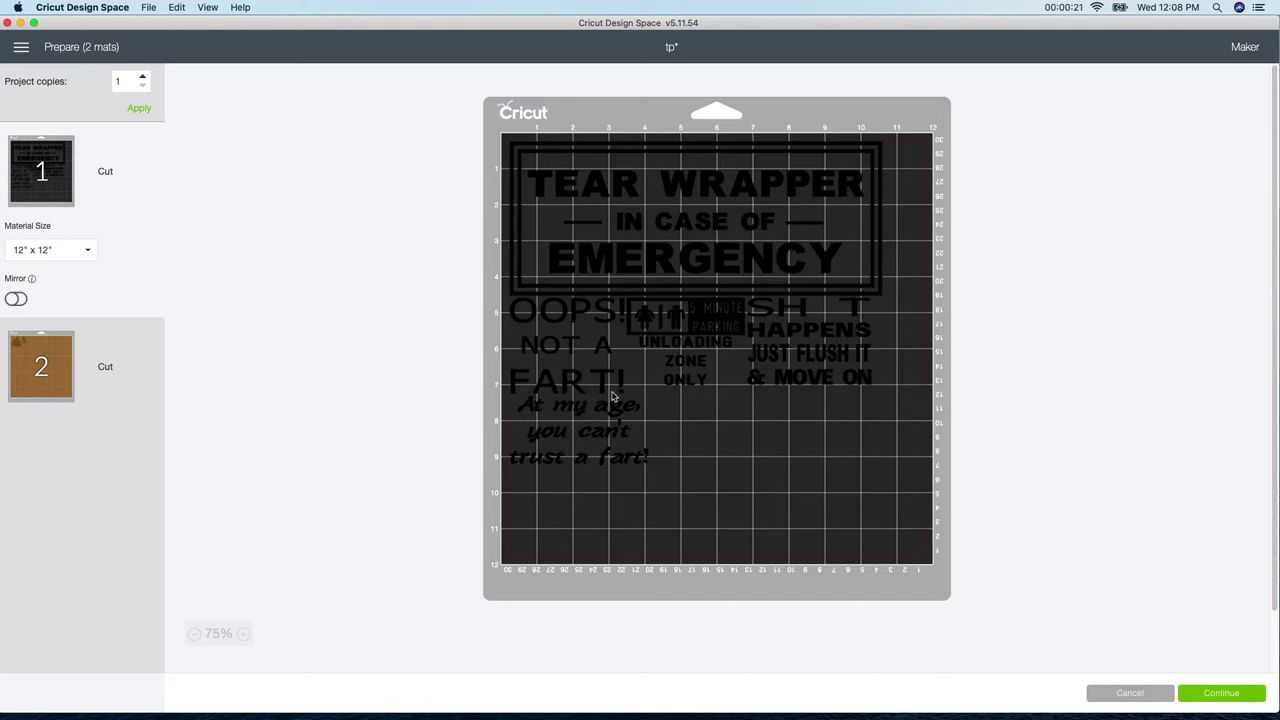
pyautogui.moveTo(613, 398); pyautogui.dragTo(591, 443)
pyautogui.click(543, 314)
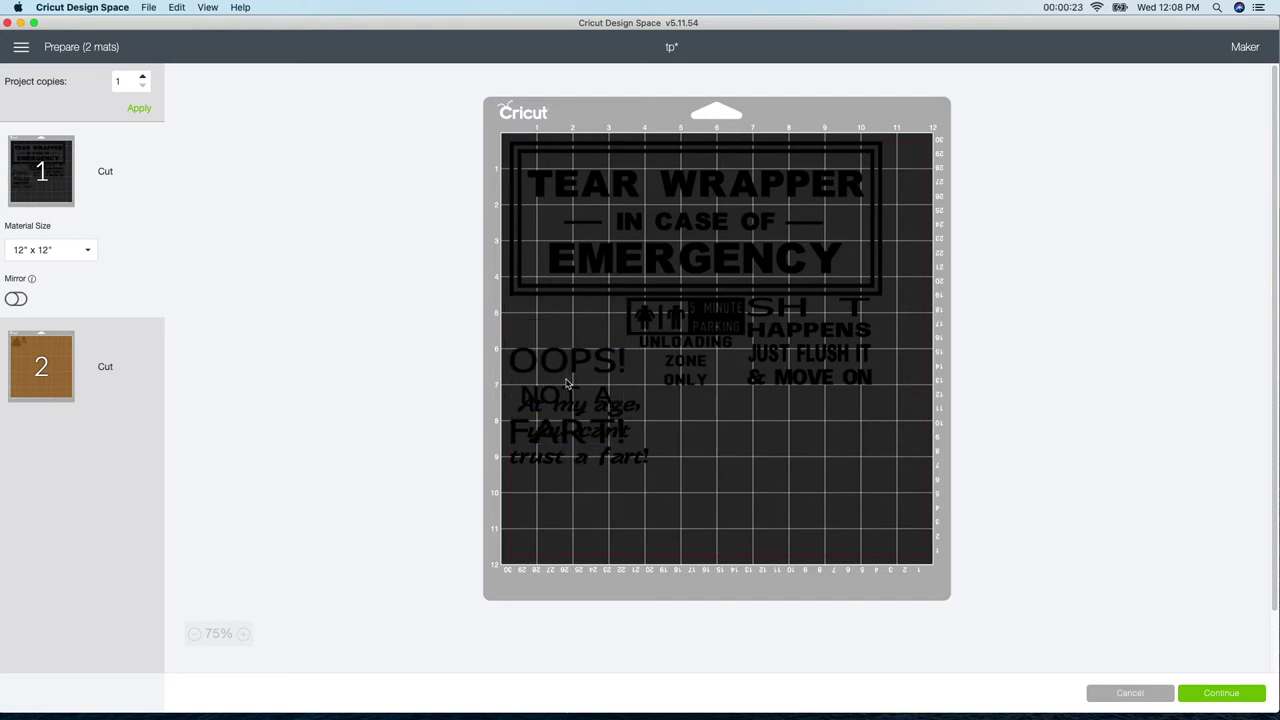
pyautogui.press('super+z')
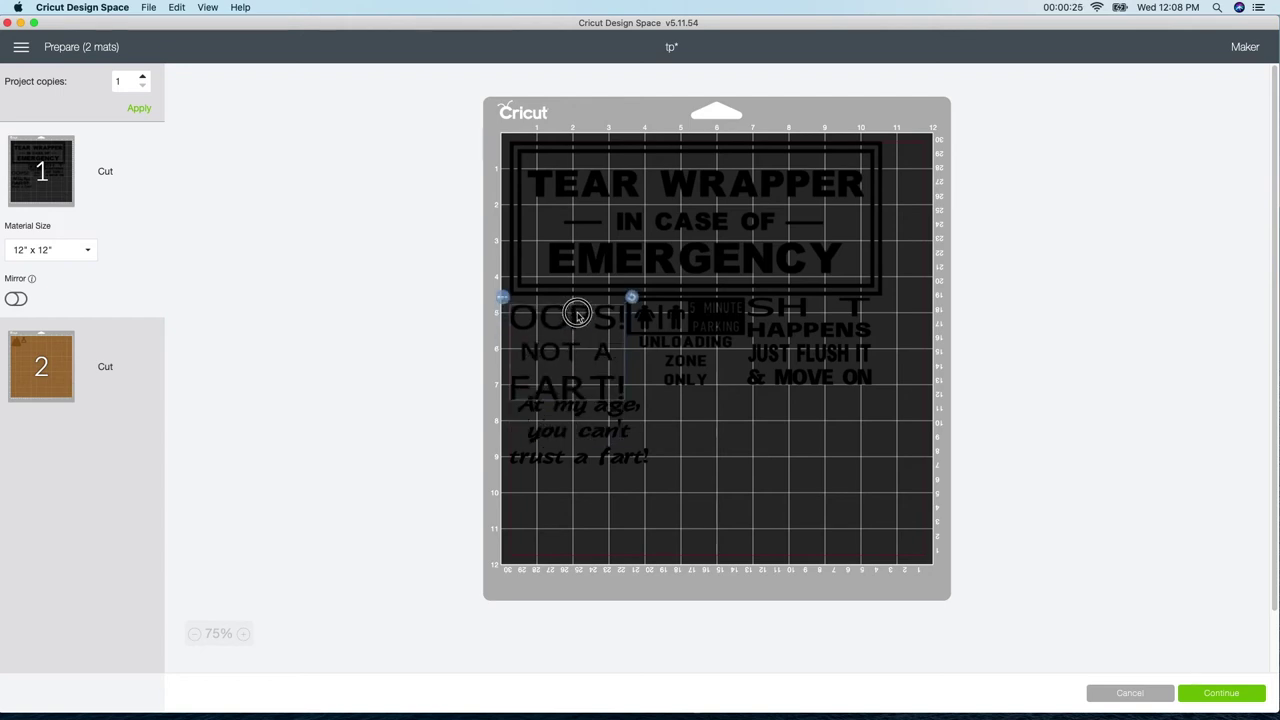
pyautogui.moveTo(591, 434); pyautogui.dragTo(589, 452)
pyautogui.click(694, 371)
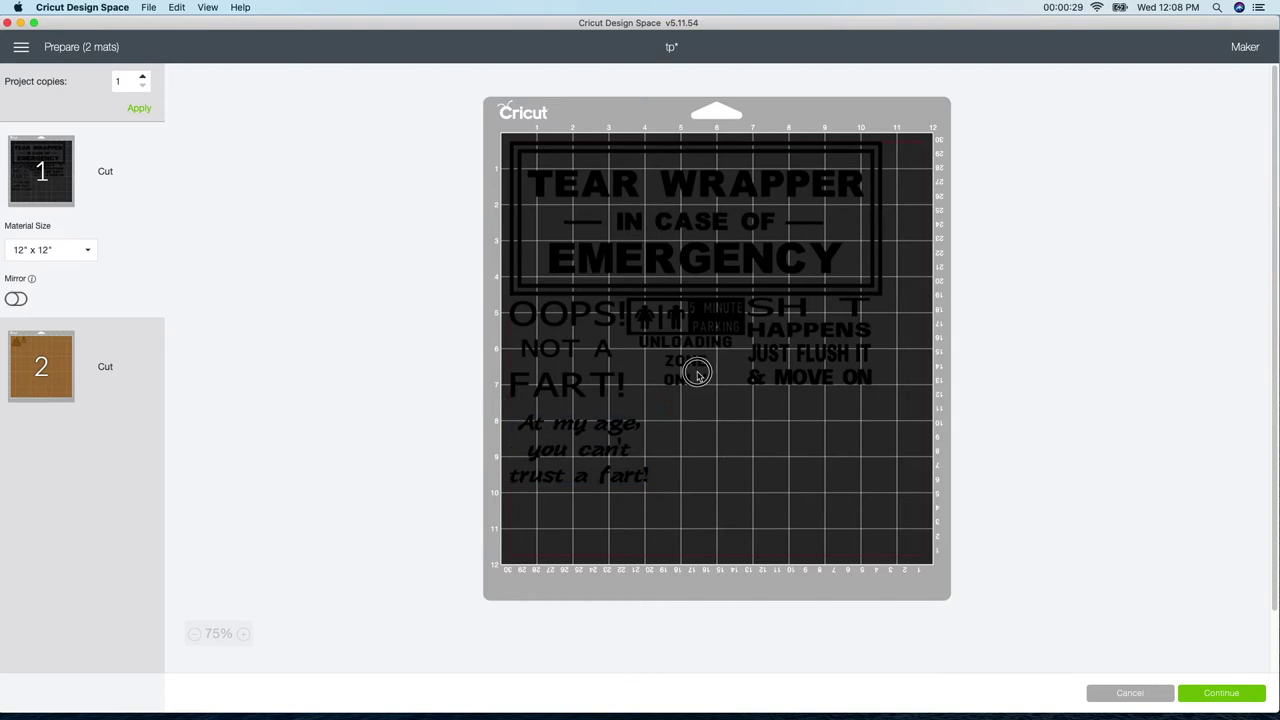
pyautogui.moveTo(817, 334); pyautogui.dragTo(827, 333)
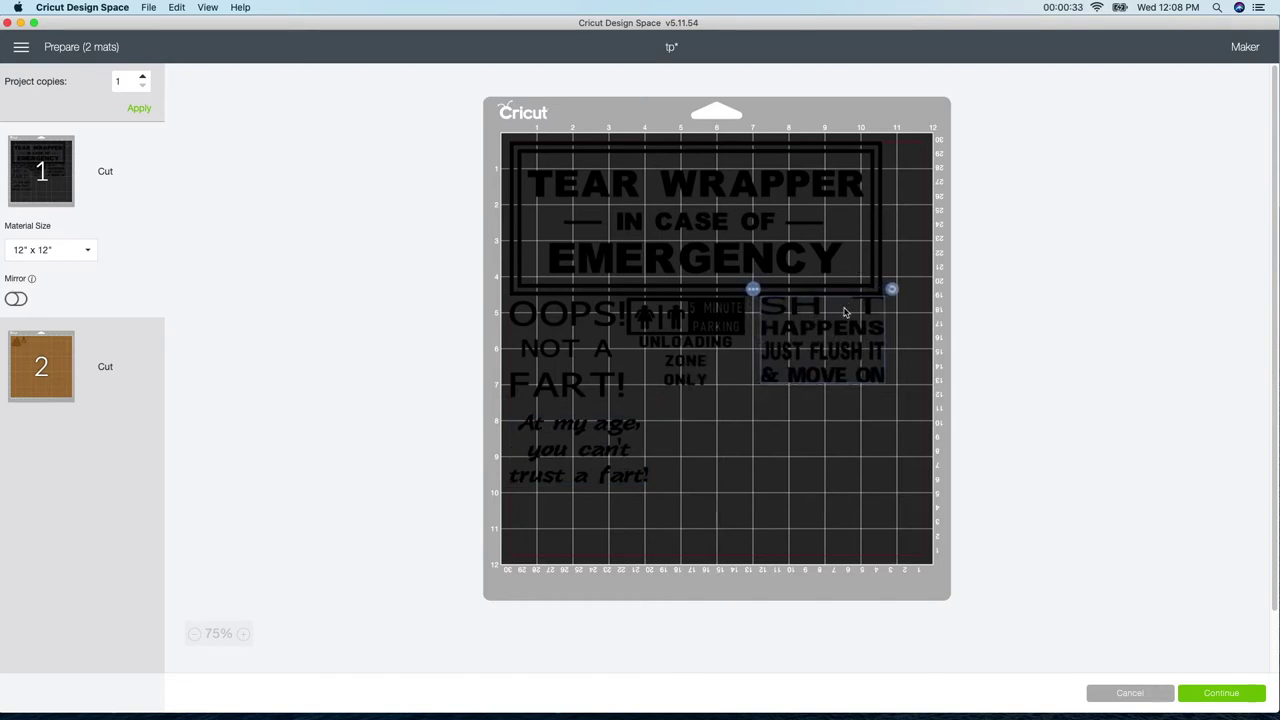
# Check the brown designs on mat 2, then mirror mat 1
pyautogui.click(38, 366)
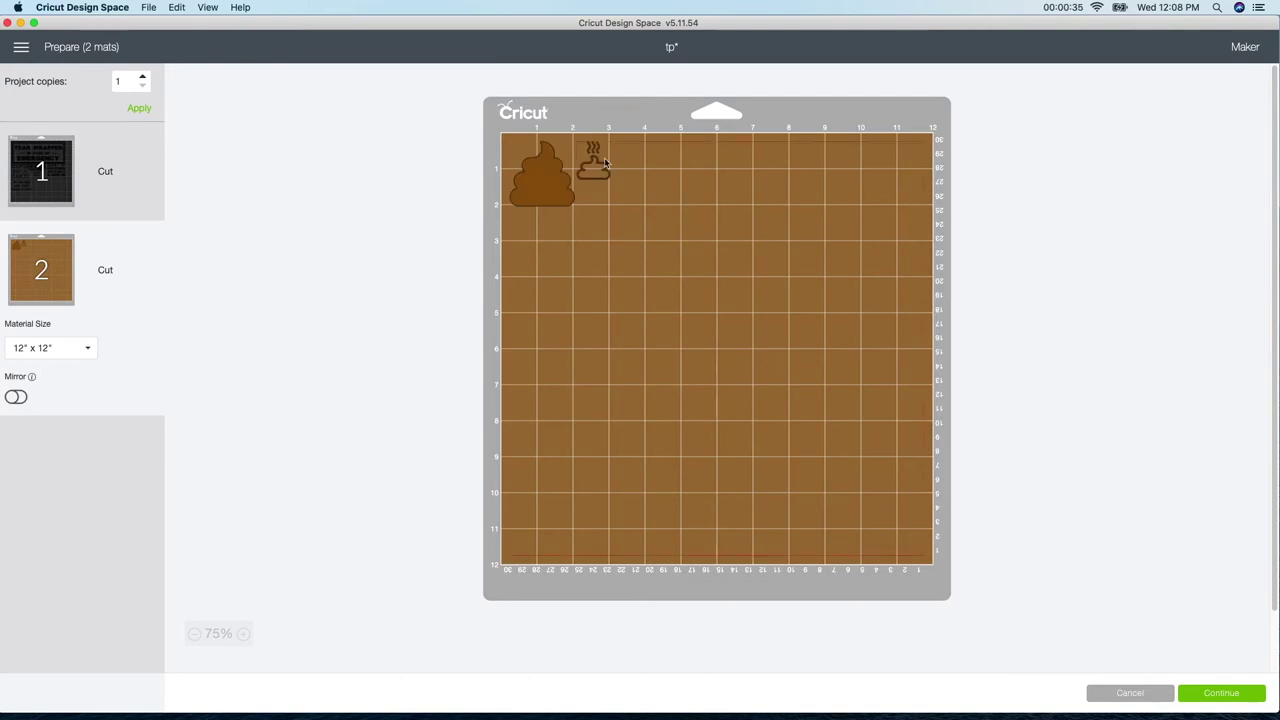
pyautogui.click(50, 186)
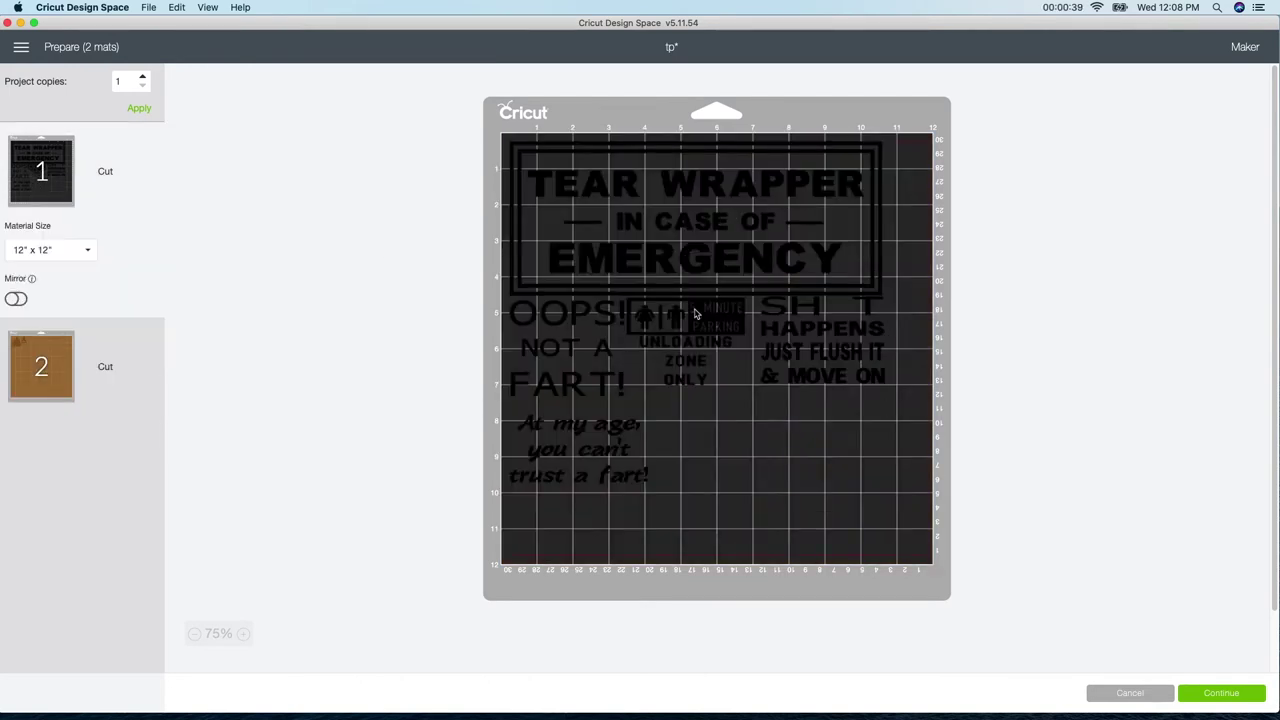
pyautogui.click(17, 298)
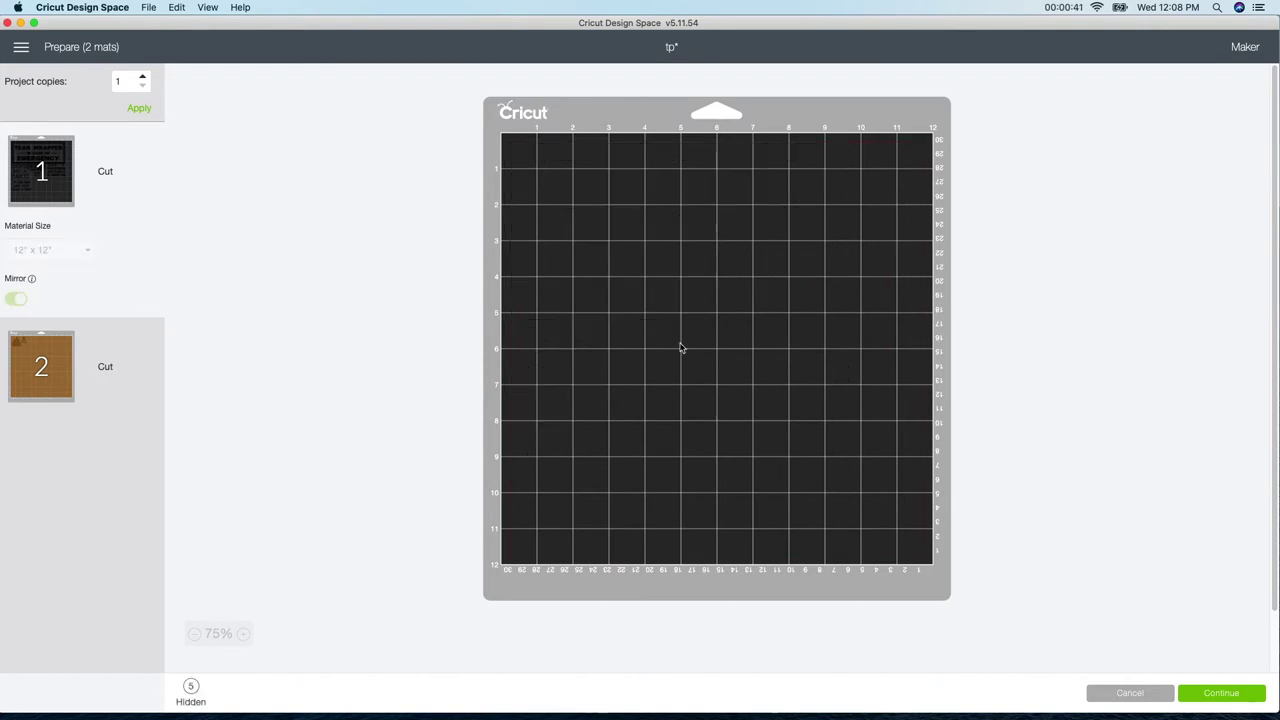